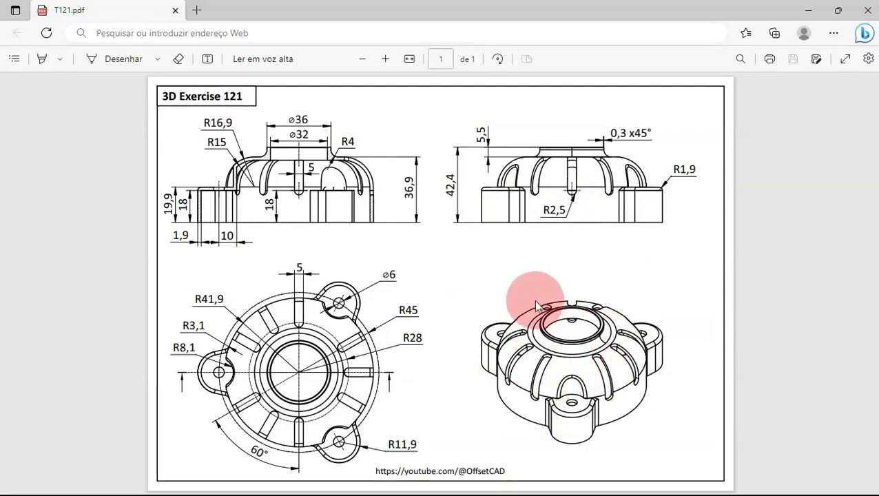
Switch to FreeCAD and create a new document in the Part Design workbench
key(alt+Tab)
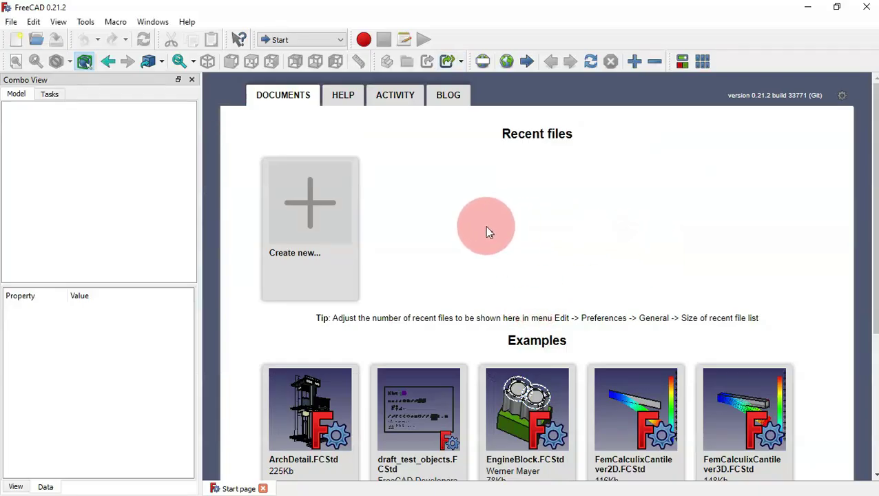
click(307, 202)
click(320, 39)
click(306, 115)
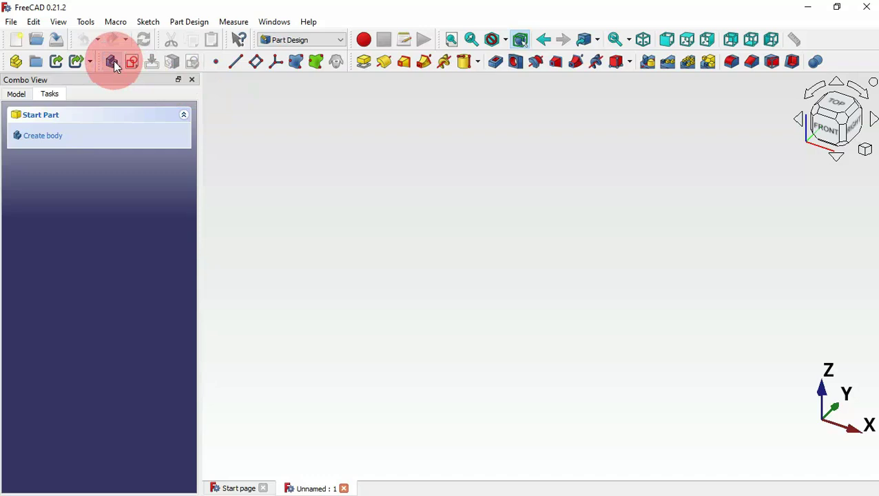
Create a new body in the document and display it in the model tree
click(113, 60)
click(26, 93)
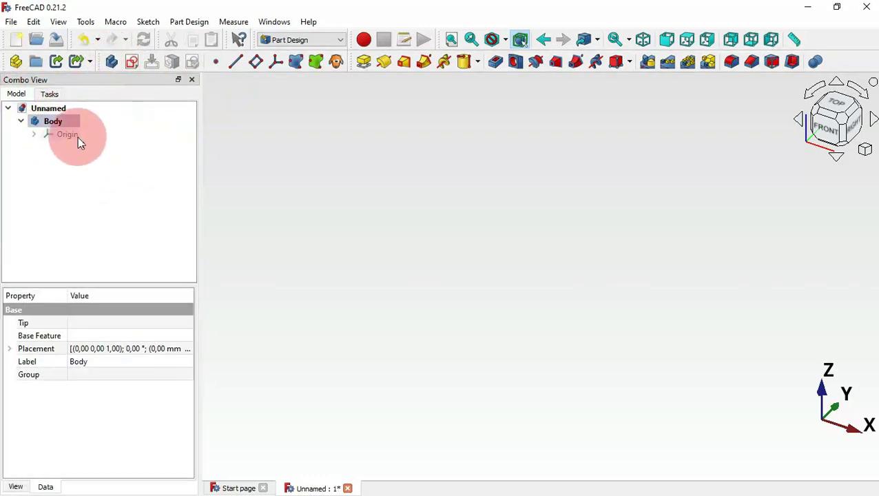
click(426, 257)
Add an additive cylinder to the body and attach it to the XY plane
key(alt+Tab)
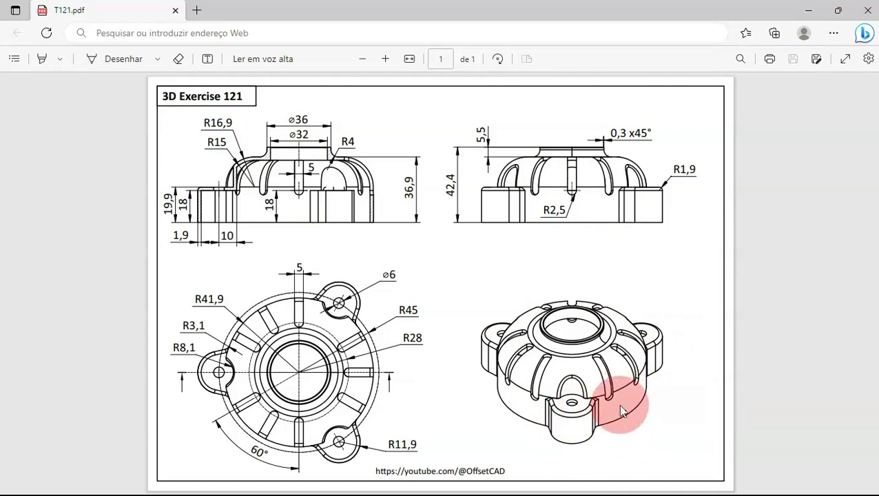
key(alt+Tab)
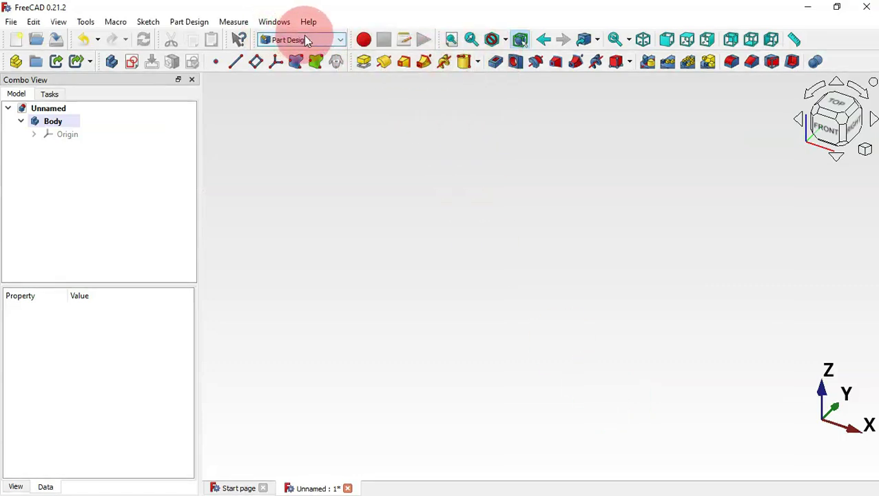
click(478, 62)
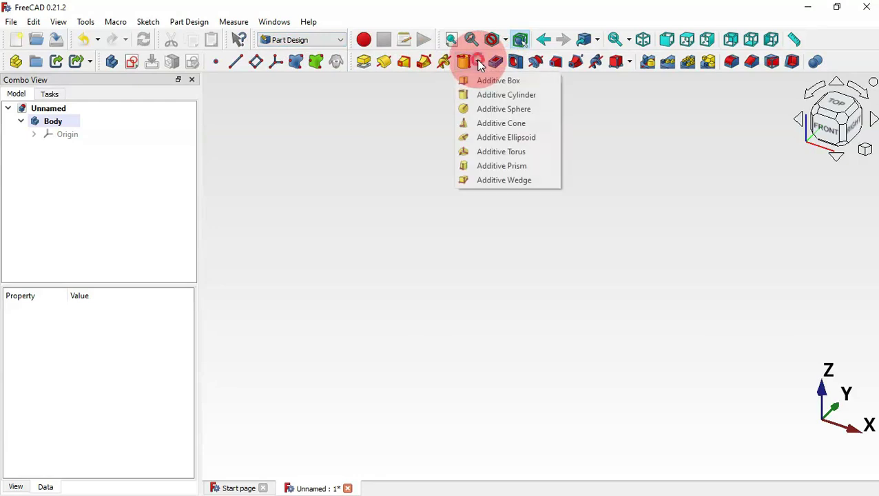
click(499, 98)
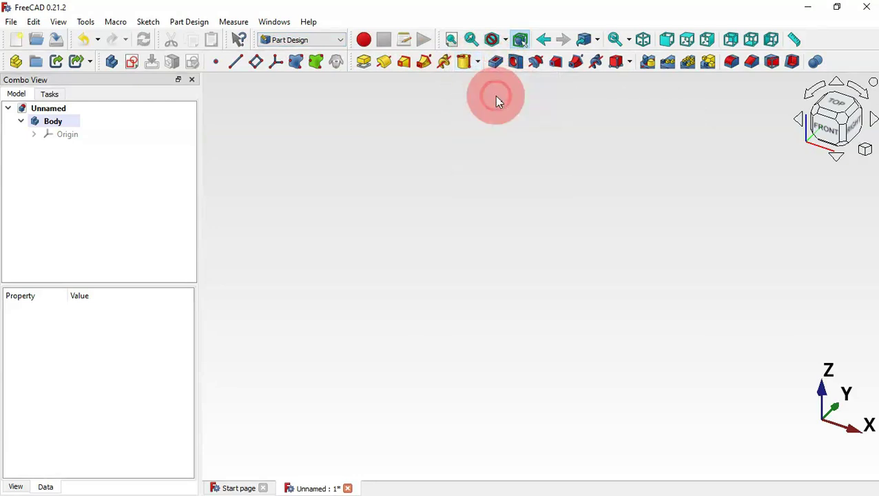
scroll(569, 264, up, 5)
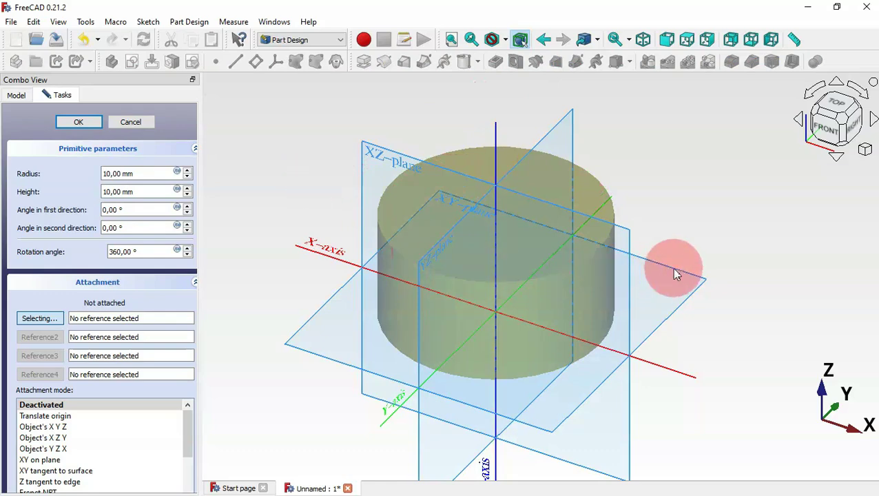
click(455, 202)
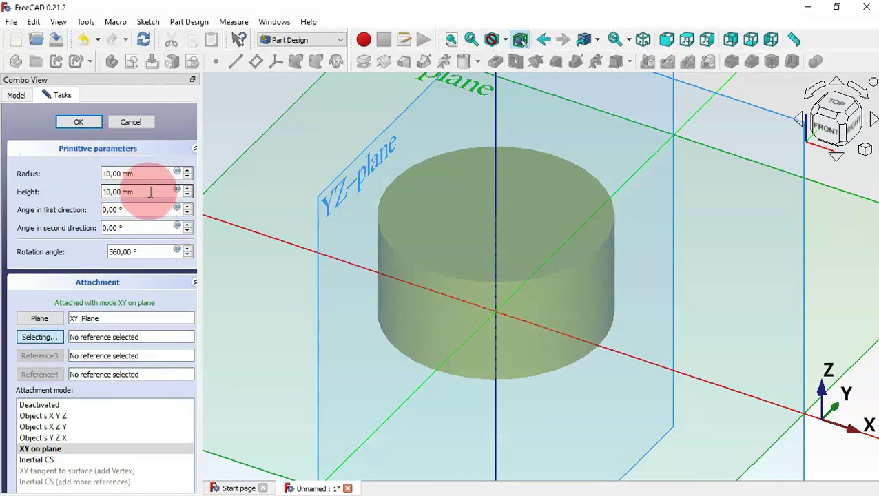
Set the cylinder's radius to 40 mm and its height to 35 mm, checking the T121.pdf drawing, and finish the primitive
key(alt+Tab)
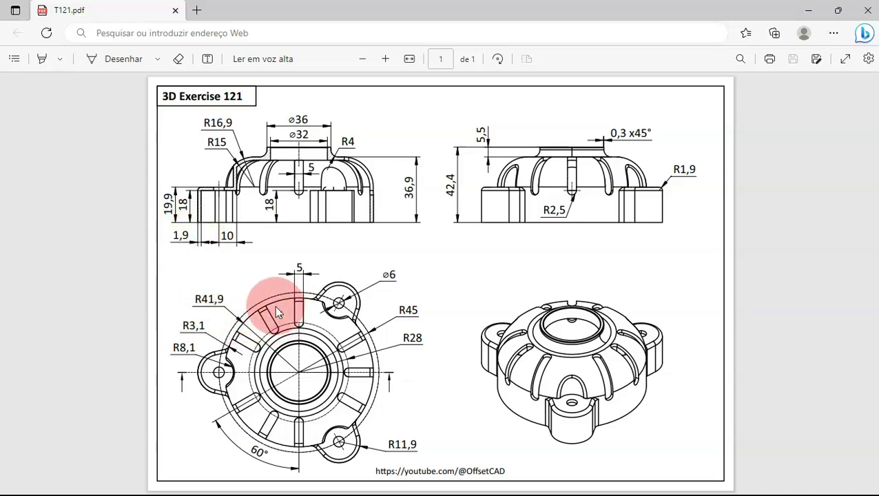
key(alt+Tab)
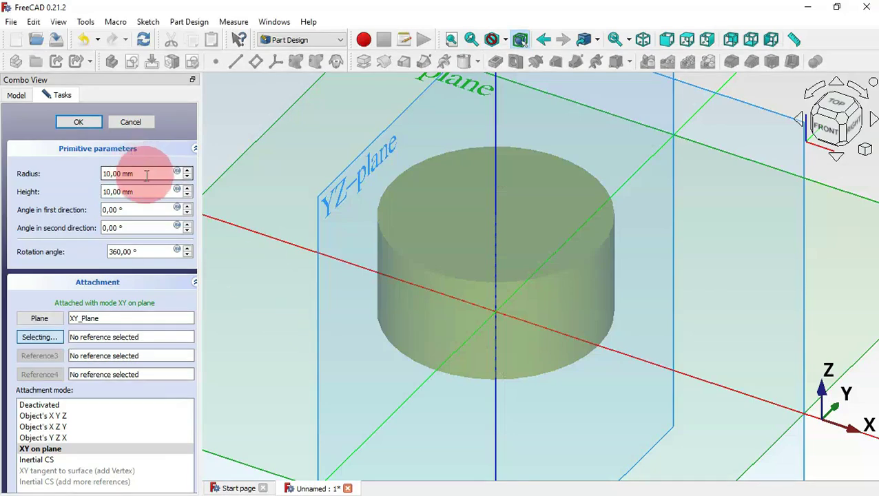
drag(144, 173, 40, 155)
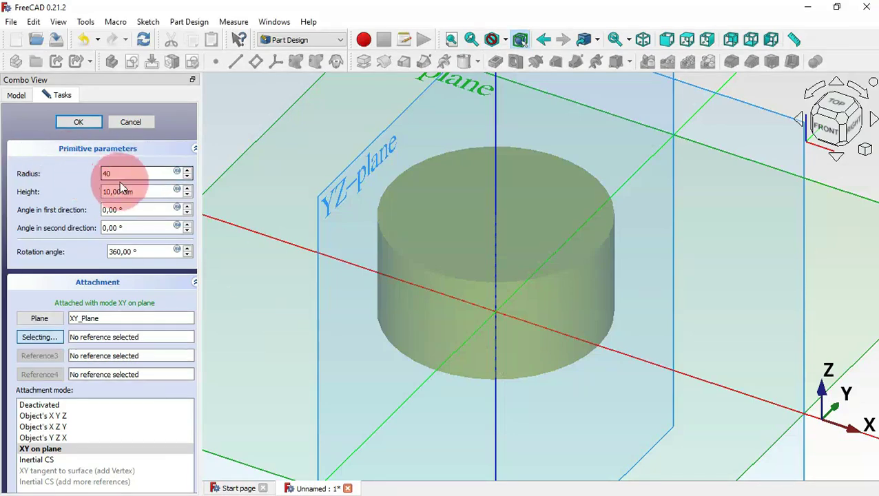
click(141, 192)
key(alt+Tab)
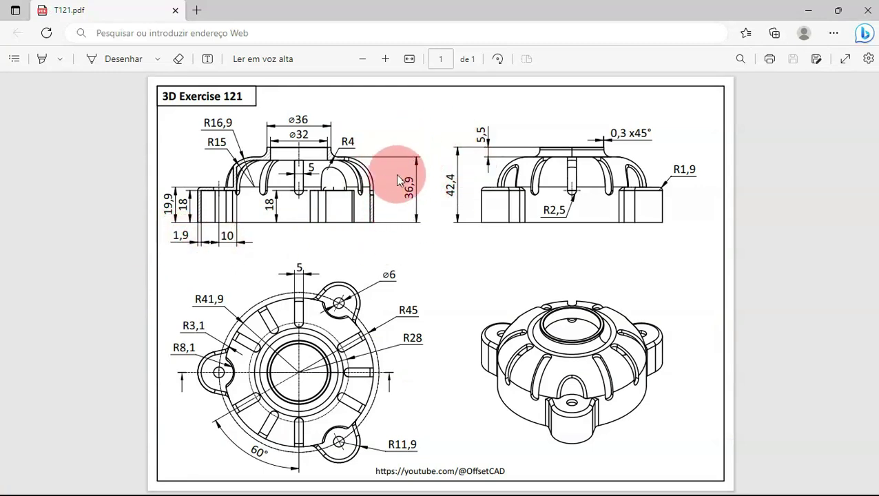
key(alt+Tab)
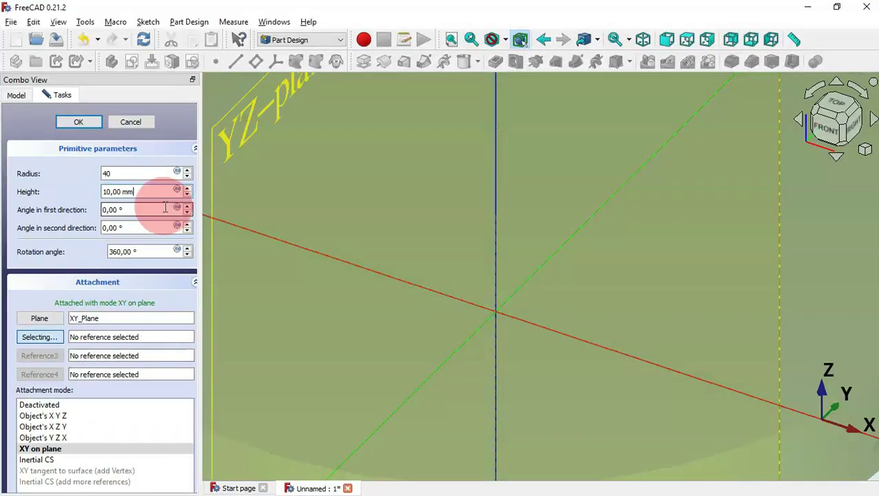
drag(163, 197, 69, 195)
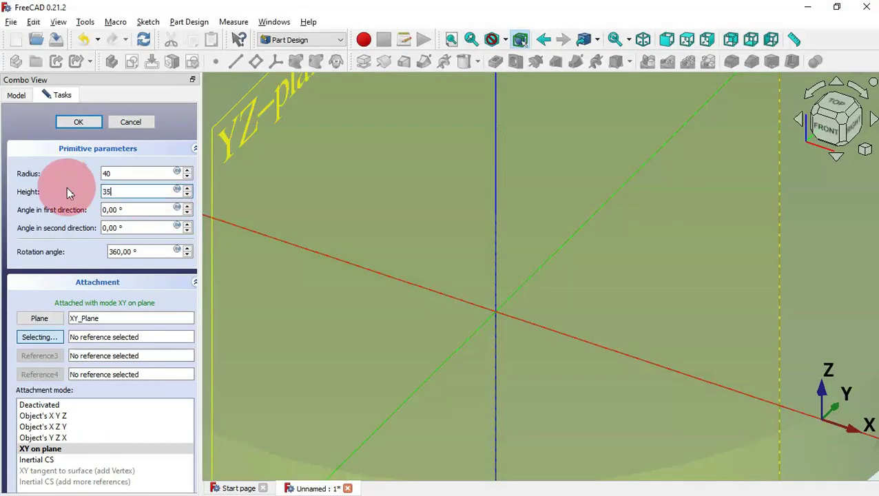
text(35)
key(Return)
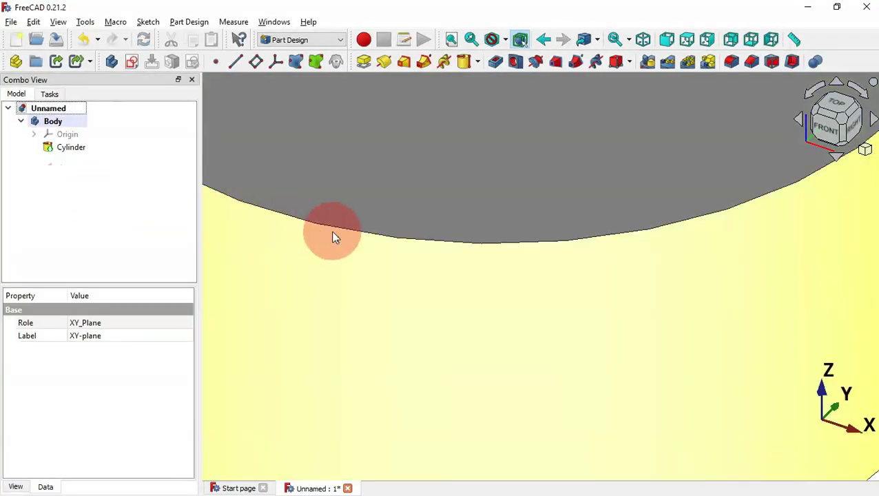
key(v)
key(f)
click(435, 177)
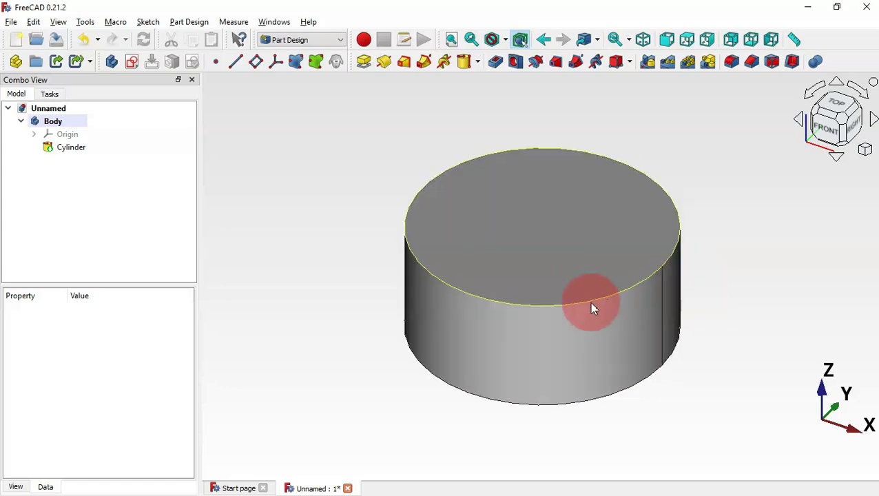
Look up the dome's inner radius in the drawing and fillet the cylinder's top face with a 15 mm radius
key(alt+Tab)
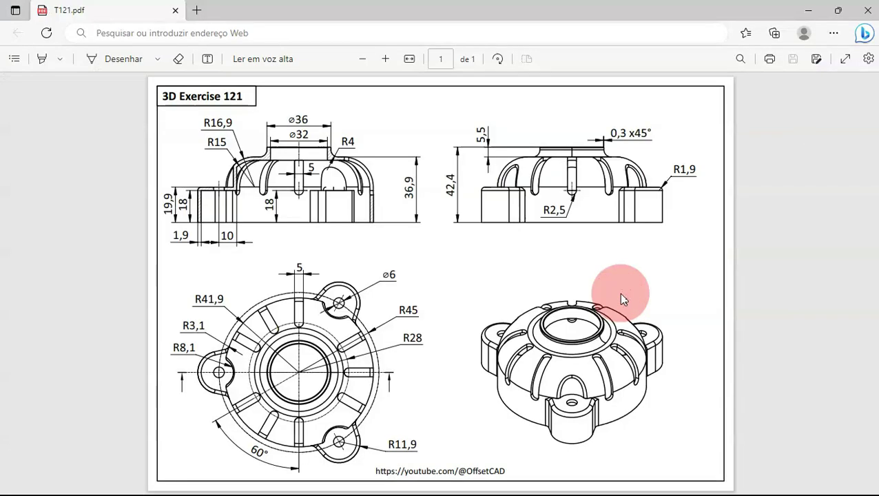
ctrl+scroll(197, 126, up, 1)
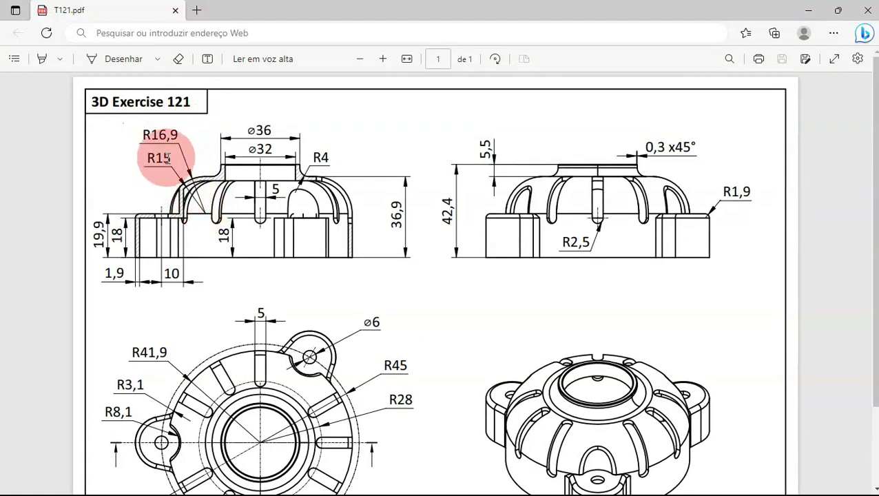
key(alt+Tab)
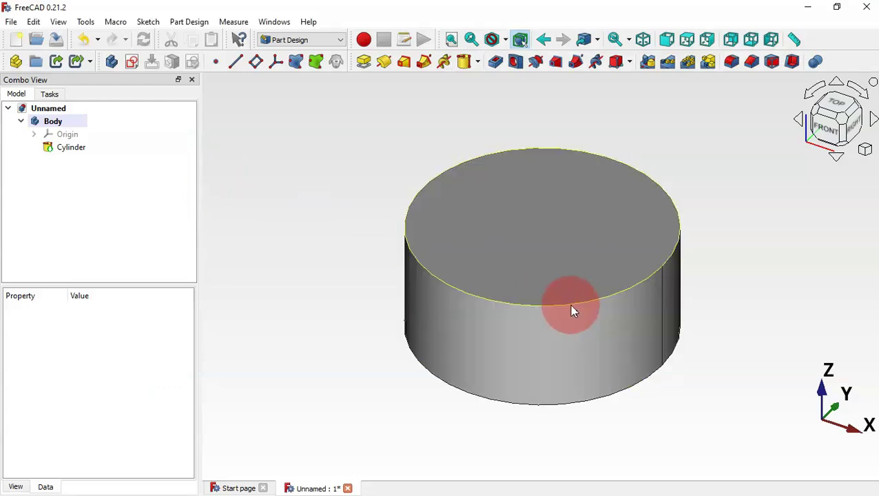
click(572, 308)
click(614, 215)
click(717, 118)
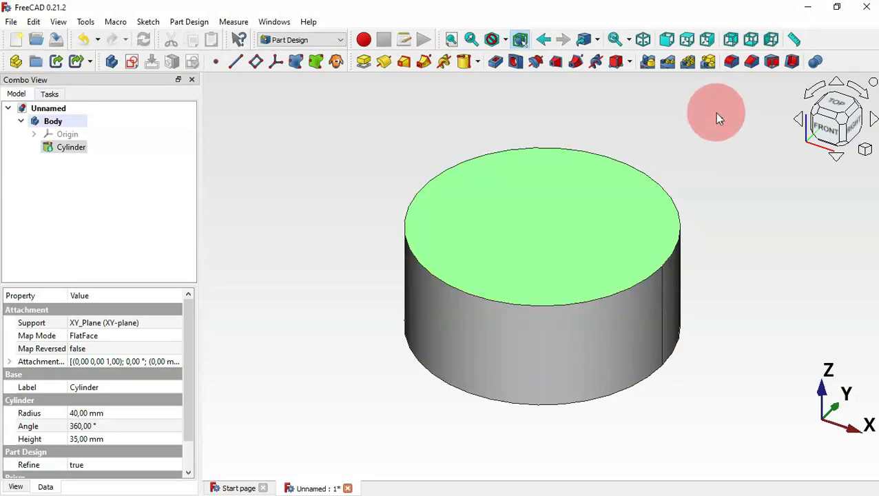
click(732, 63)
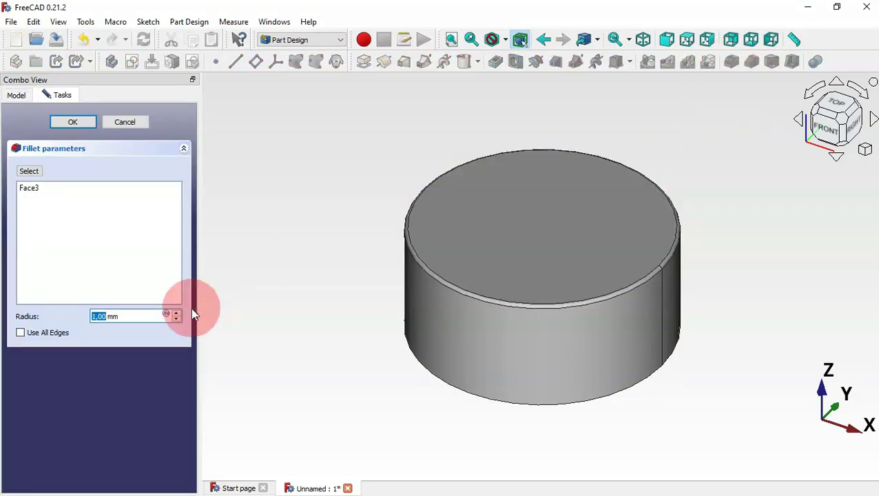
drag(142, 316, 21, 306)
text(15)
key(Return)
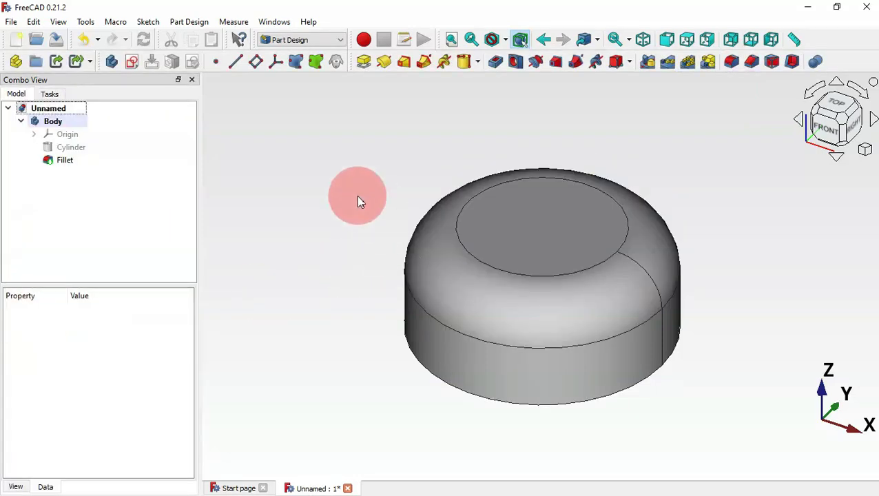
click(332, 295)
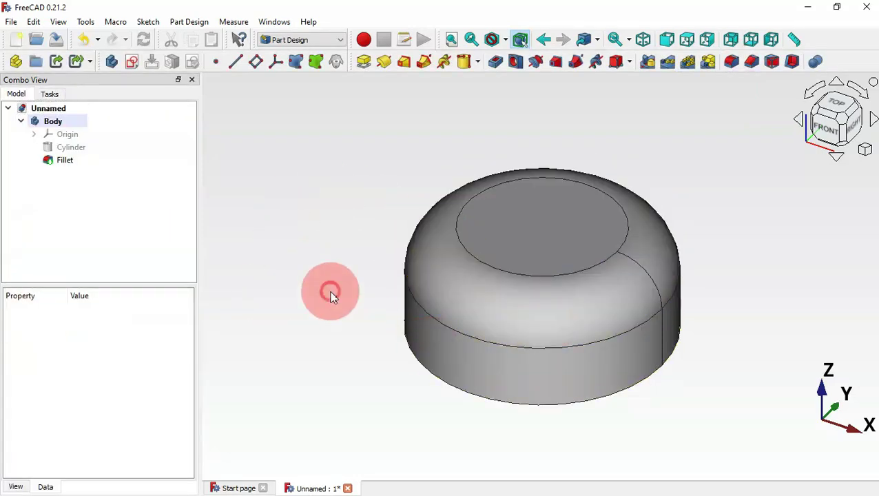
Consult the drawing's top view of the lugs and start a new sketch on the XY plane
key(alt+Tab)
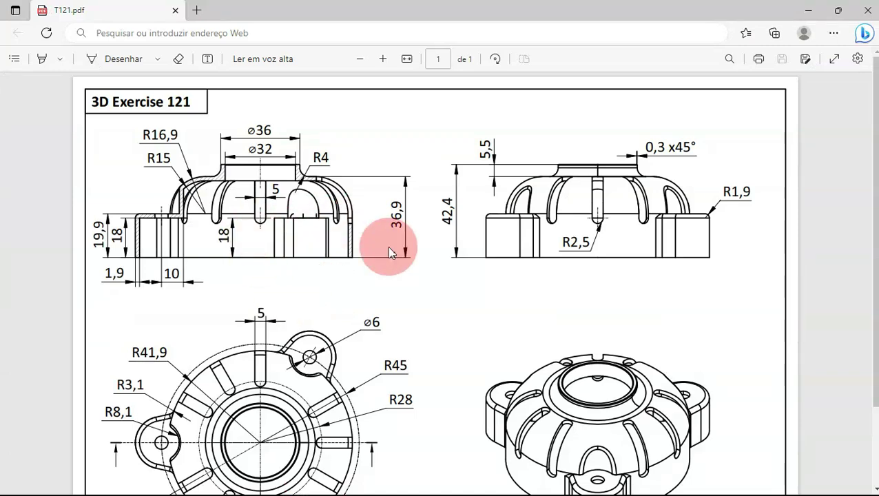
scroll(387, 248, down, 3)
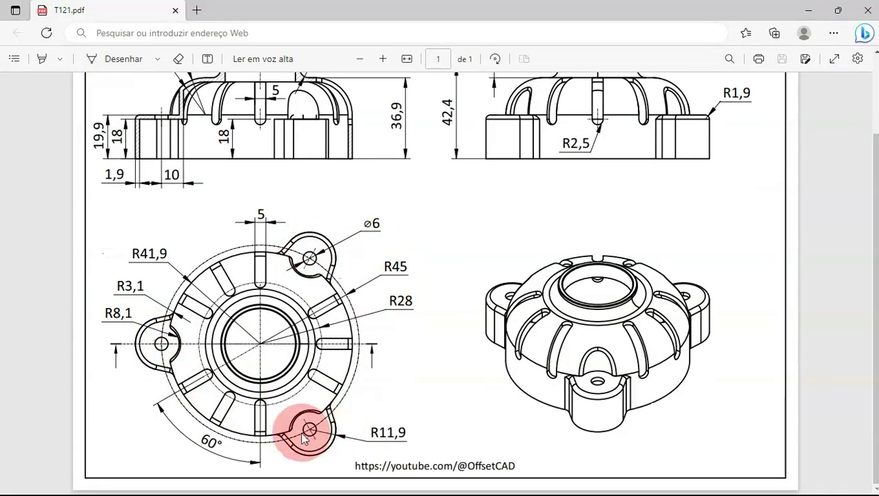
key(alt+Tab)
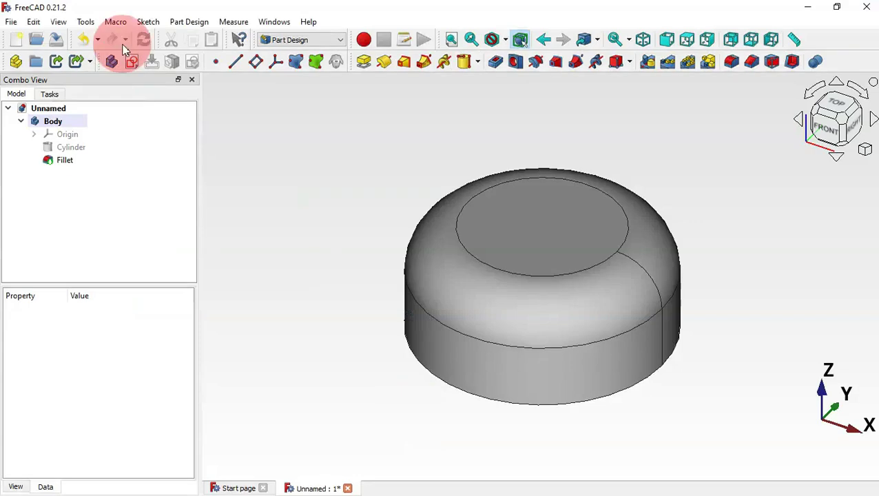
click(132, 62)
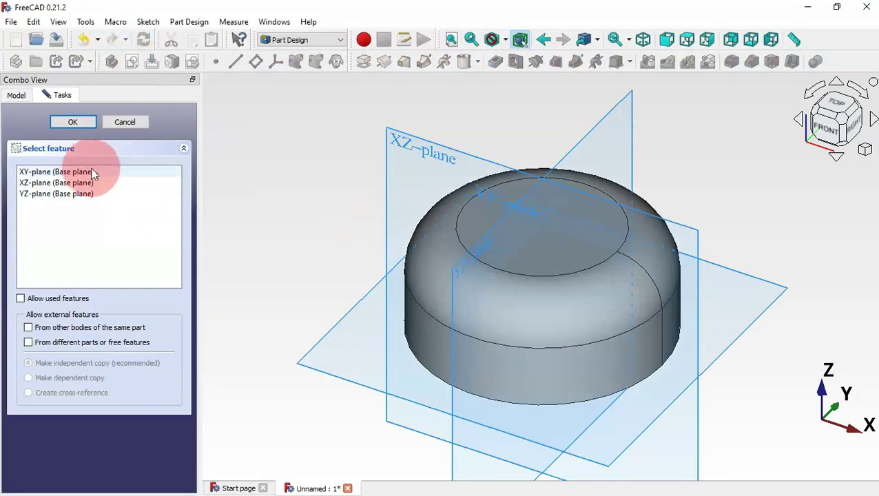
double_click(93, 172)
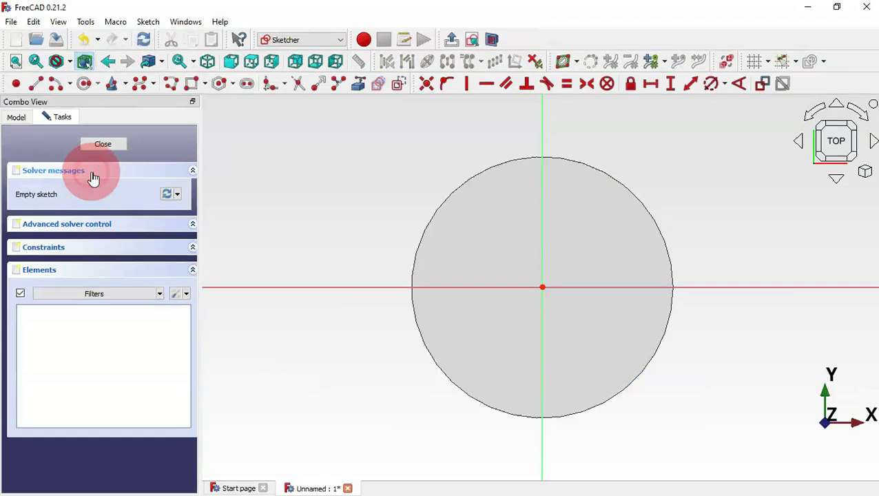
click(93, 172)
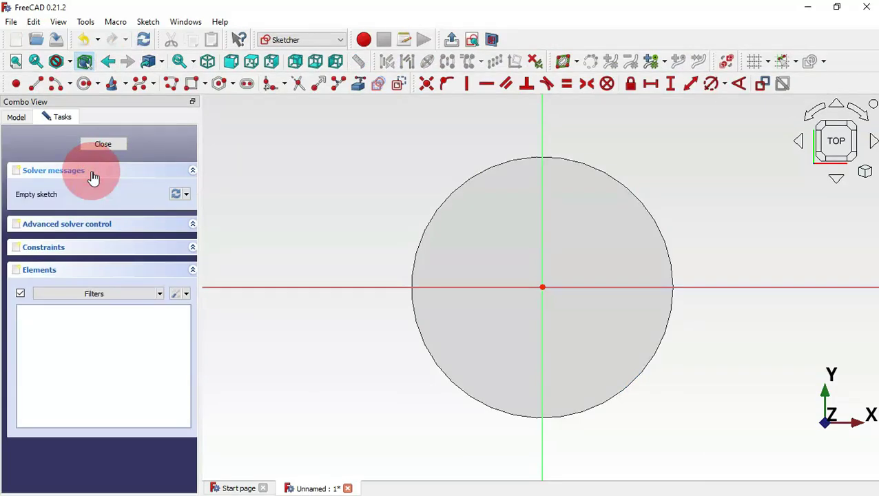
Sketch a horizontal slot of about 17.5 mm radius and 70 mm centre distance, ending at the origin, and delete its arcs' equality constraint
click(247, 84)
mouse_move(314, 285)
mouse_down()
mouse_move(544, 273)
mouse_move(541, 286)
mouse_up()
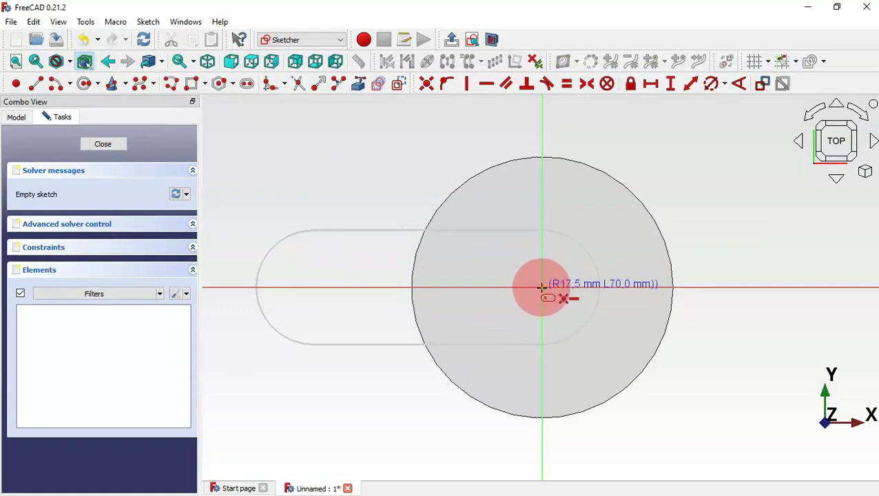
click(542, 286)
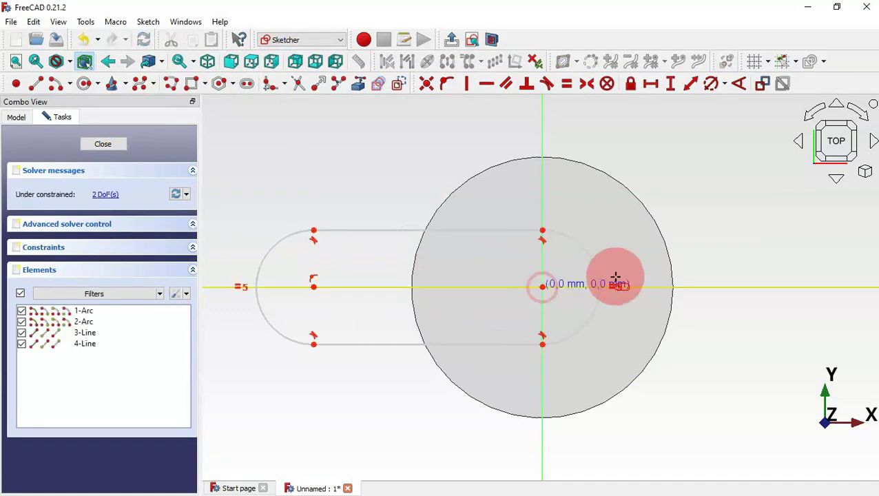
right_click(599, 225)
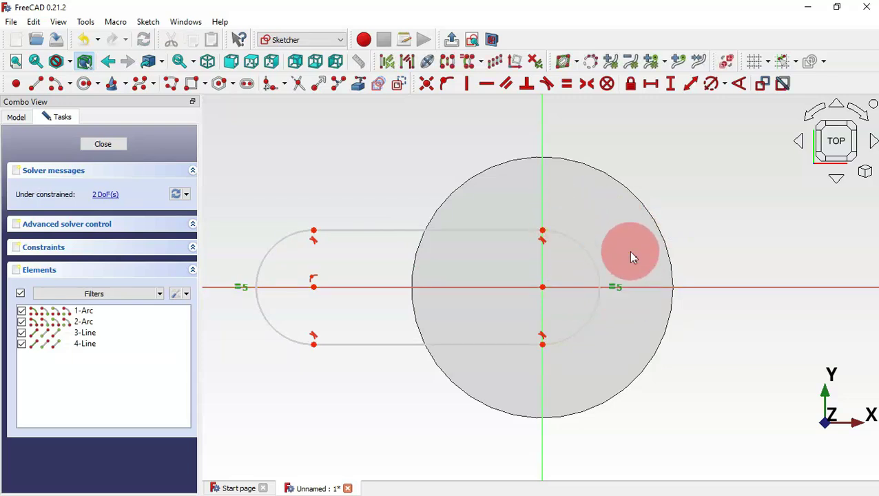
key(Delete)
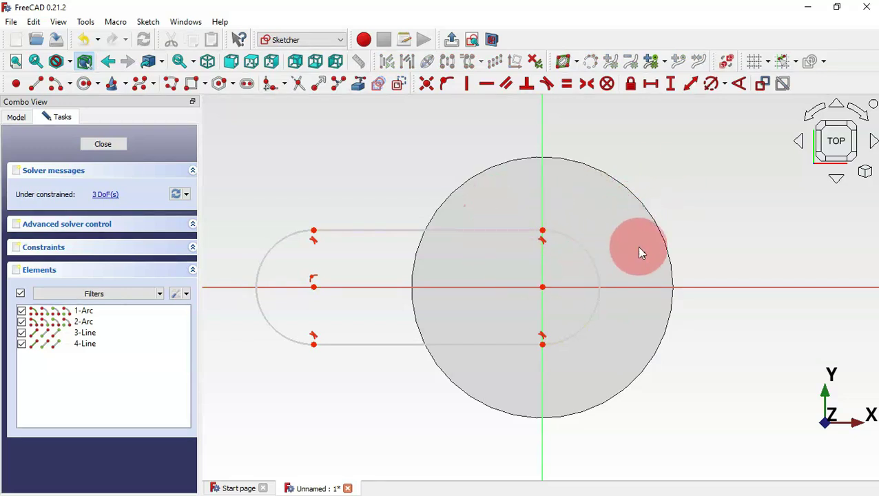
Look up the lug's outer radius in the T121.pdf drawing and constrain the slot's outer arc to a 10 mm radius
key(alt+Tab)
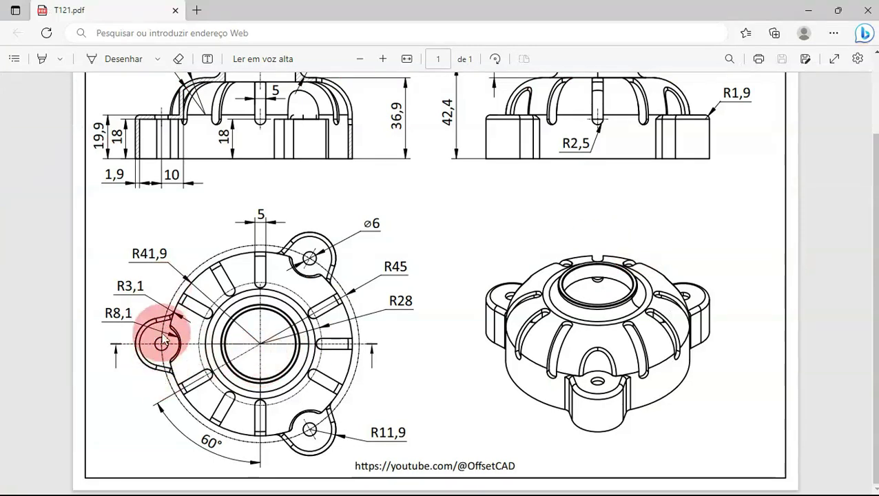
key(alt+Tab)
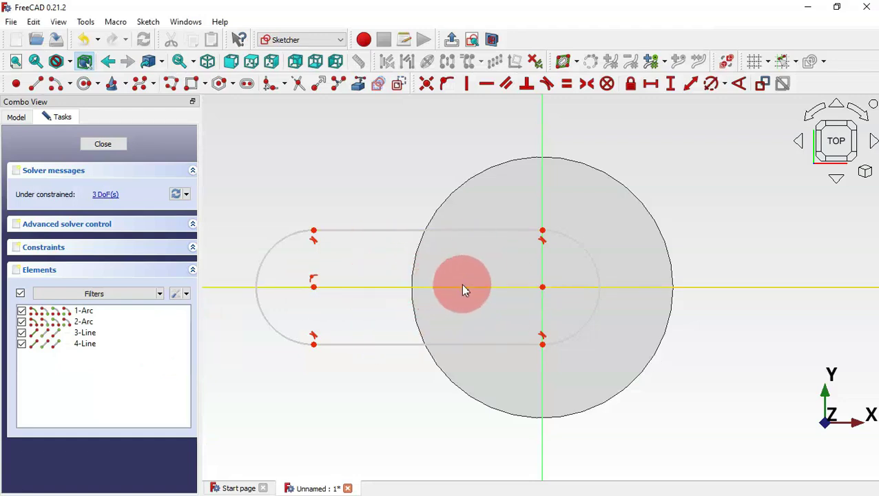
click(712, 84)
click(298, 234)
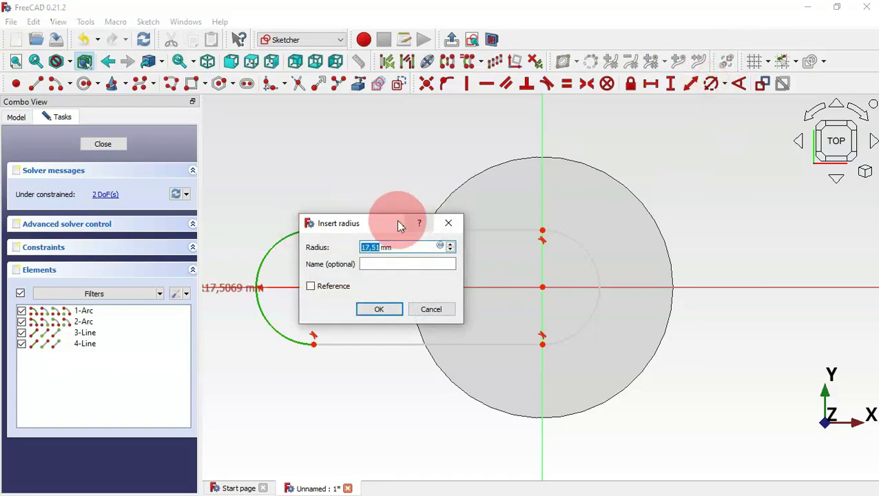
key(alt+Tab)
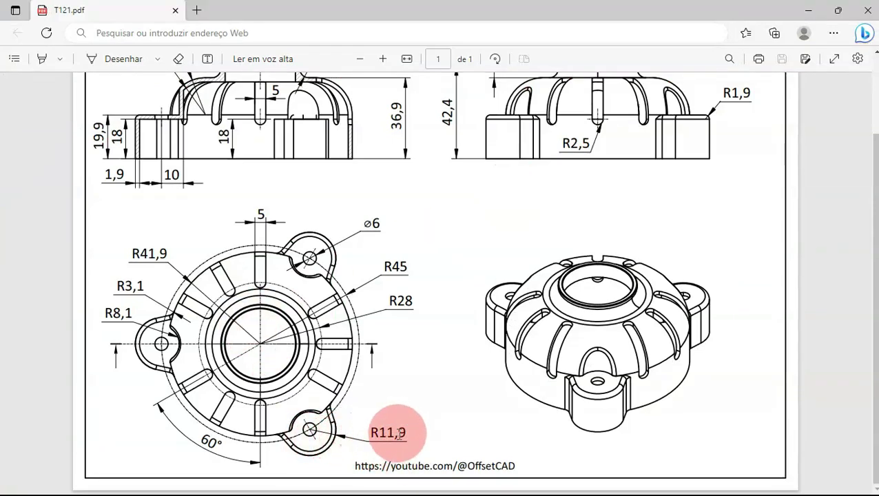
key(alt+Tab)
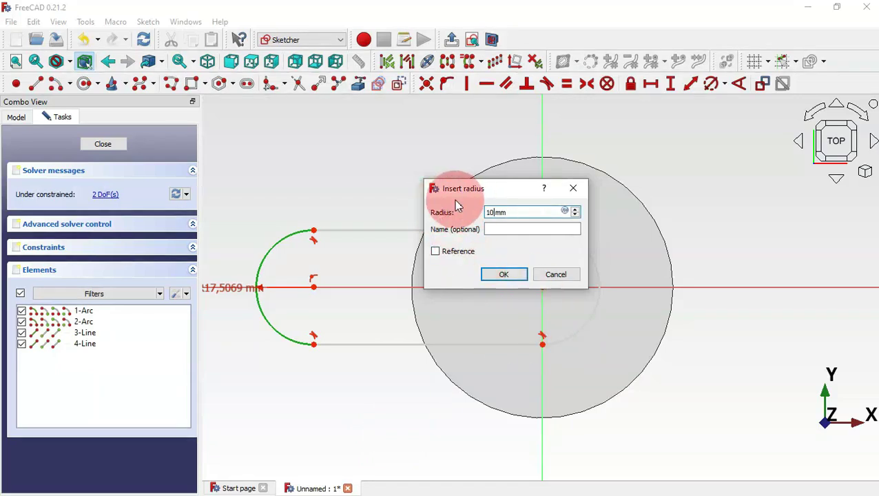
key(Return)
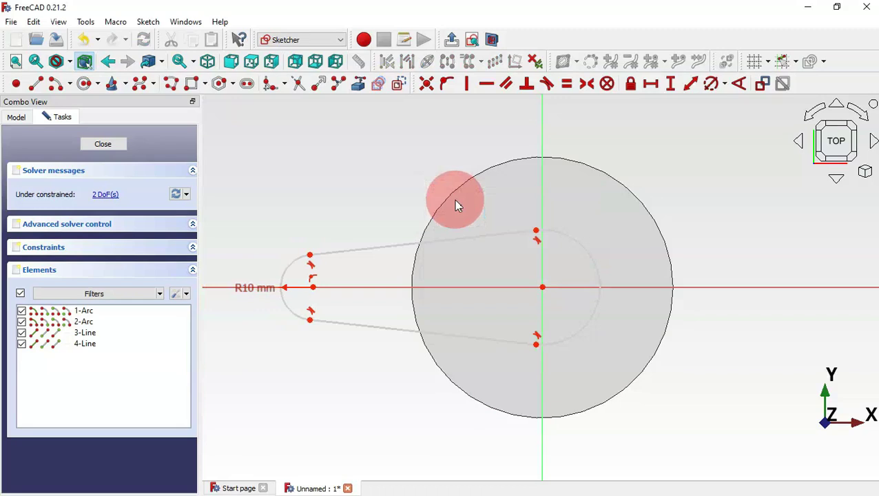
Check the bolt-circle radius in the drawing and set the distance between the origin and the outer arc's centre to 45 mm
click(694, 90)
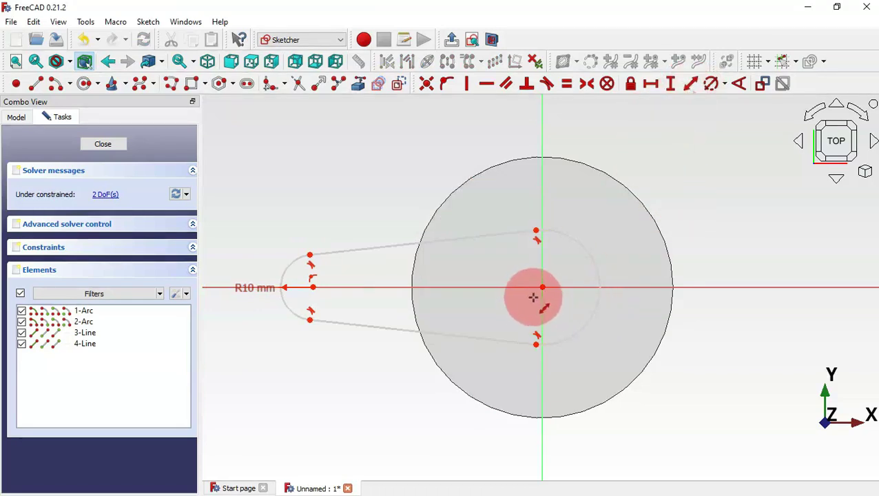
click(314, 289)
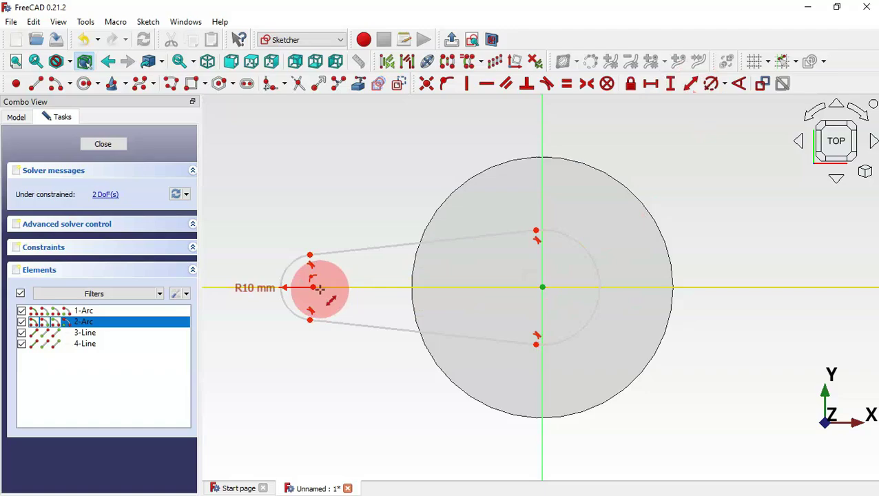
drag(399, 276, 554, 200)
key(alt+Tab)
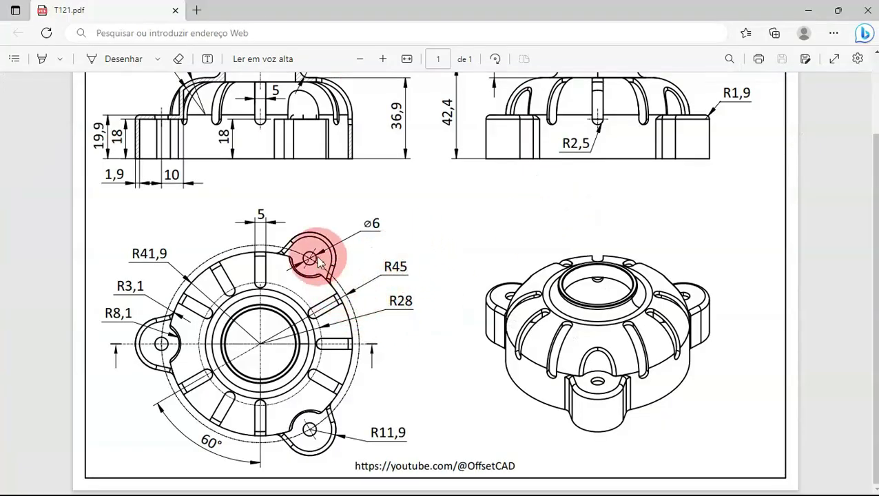
key(alt+Tab)
text(45)
key(Return)
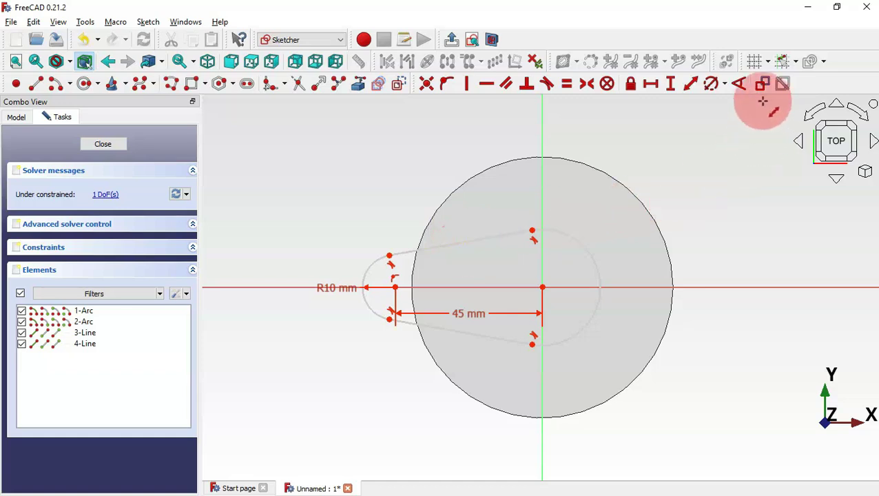
Constrain the angle between the profile's two slanted lines to 25° after checking the drawing, and close the sketch
click(740, 84)
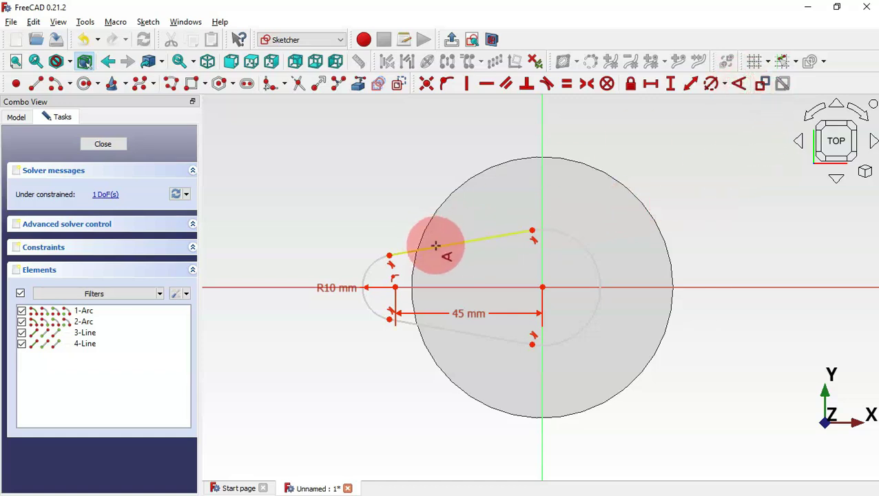
click(436, 246)
click(466, 333)
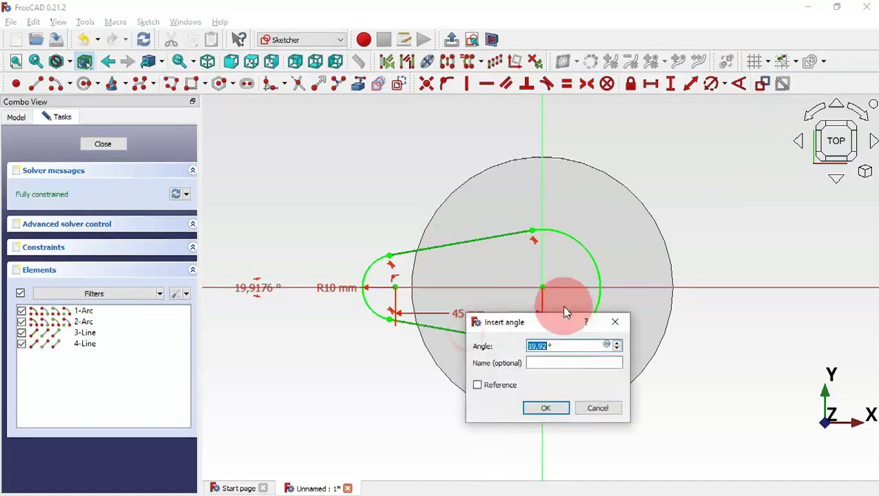
key(alt+Tab)
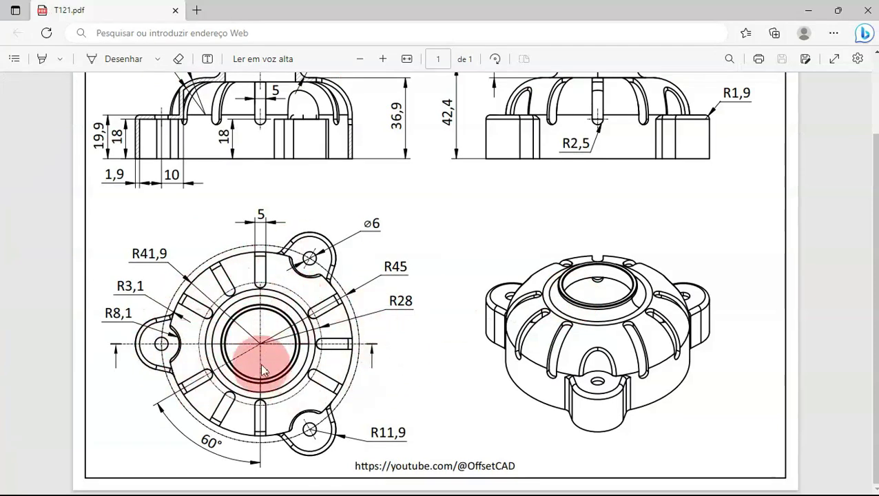
key(alt+Tab)
click(540, 304)
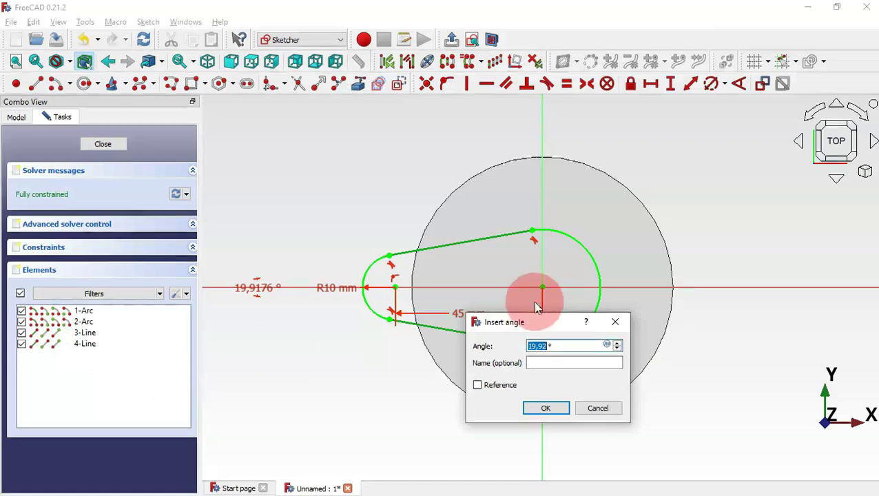
text(25)
key(Return)
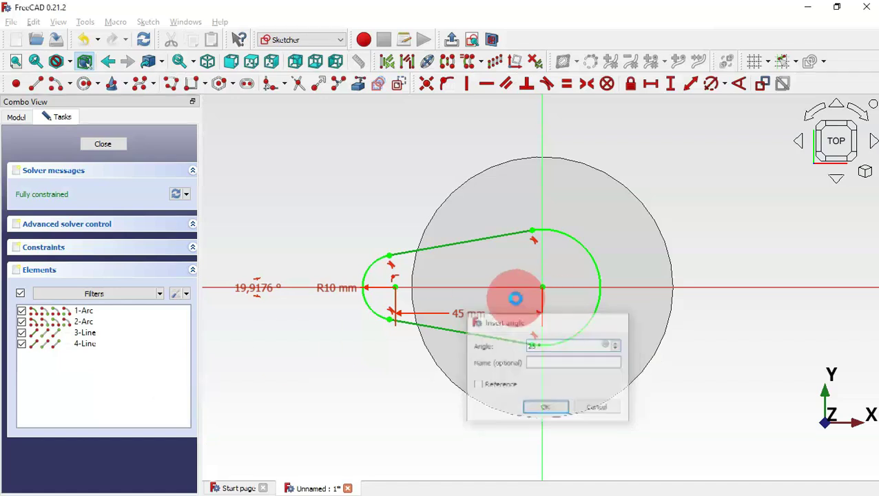
click(115, 144)
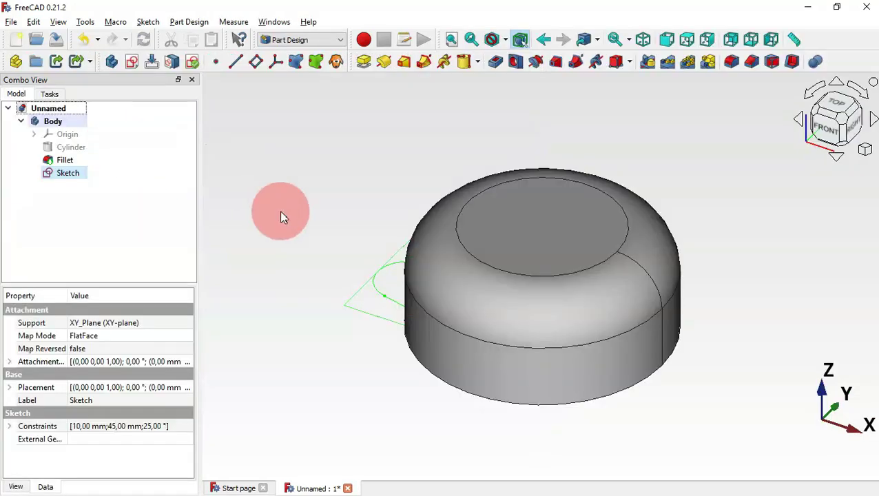
Pad the lug sketch to a length of 18 mm, taking the height from the drawing
middle_drag(371, 283, 456, 316)
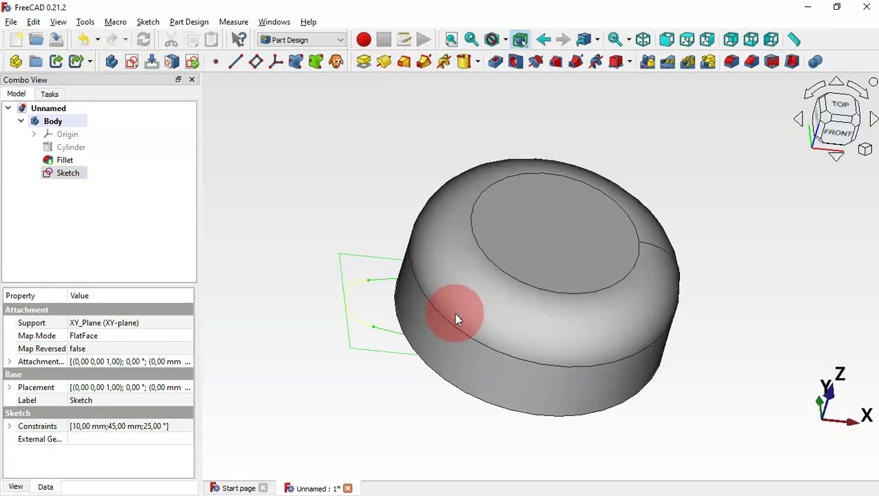
click(363, 60)
click(138, 189)
drag(137, 188, 81, 189)
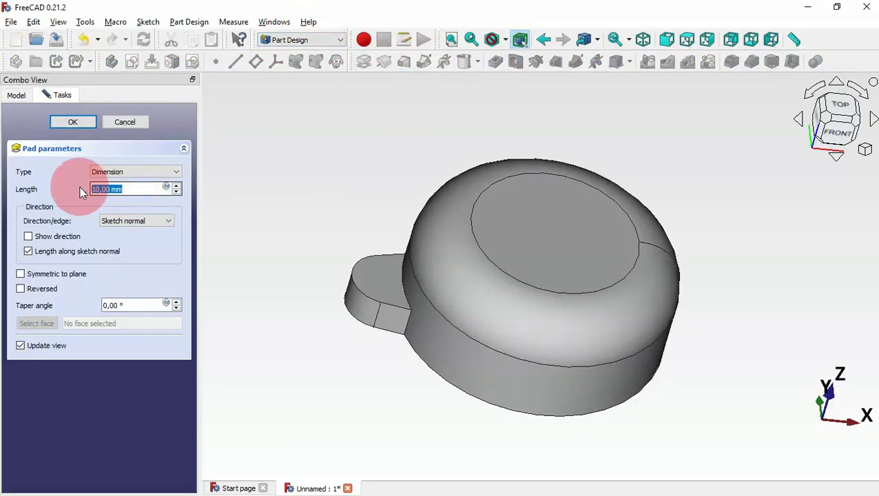
key(alt+Tab)
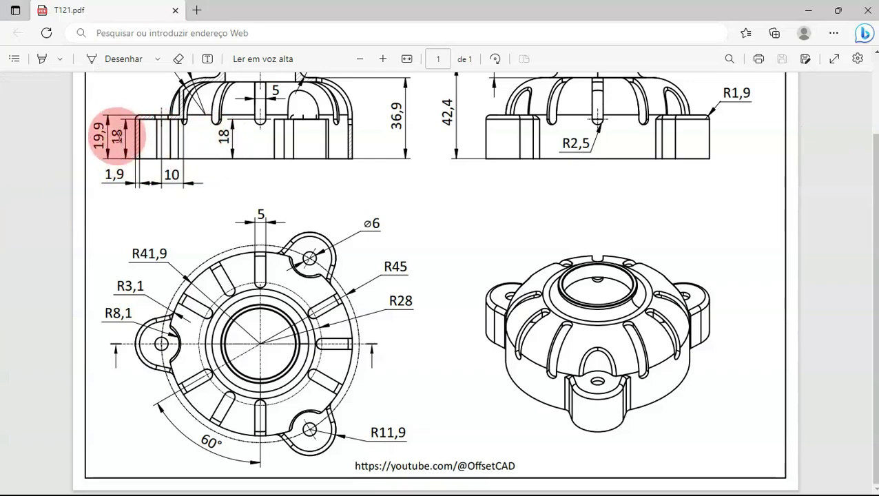
key(alt+Tab)
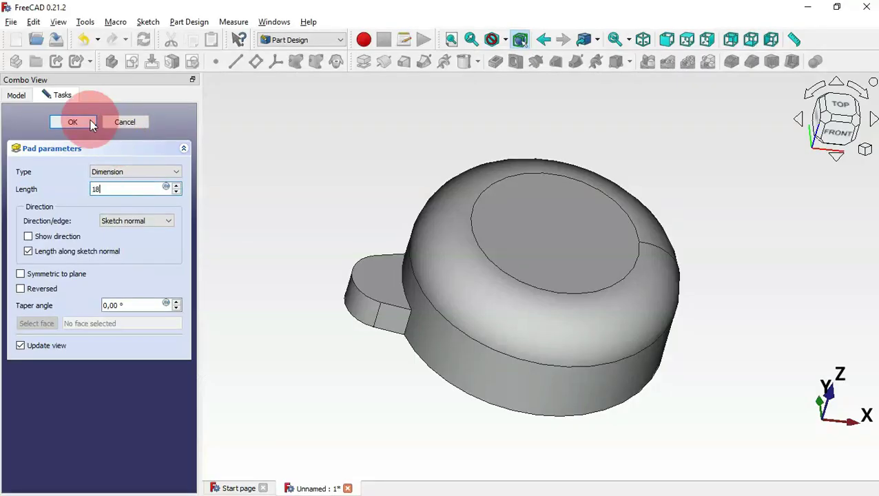
click(72, 122)
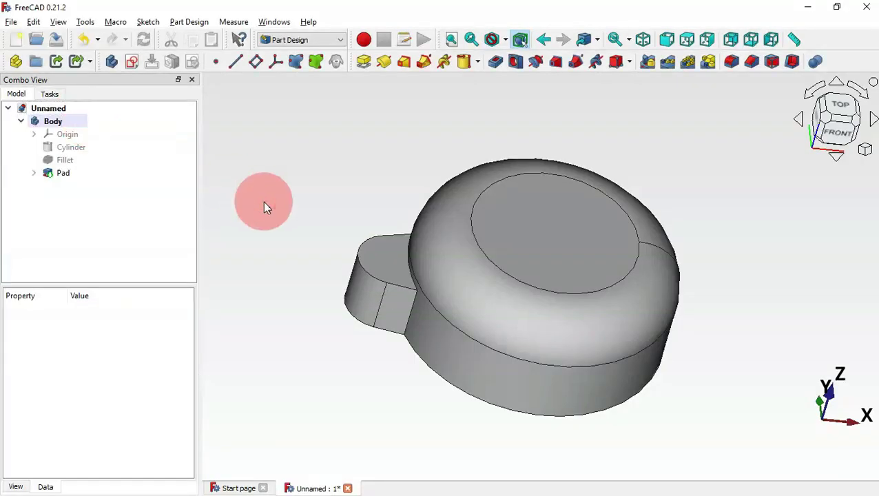
Fillet the two vertical edges where the lug meets the cylinder wall with a 5 mm radius, consulting the drawing
key(alt+Tab)
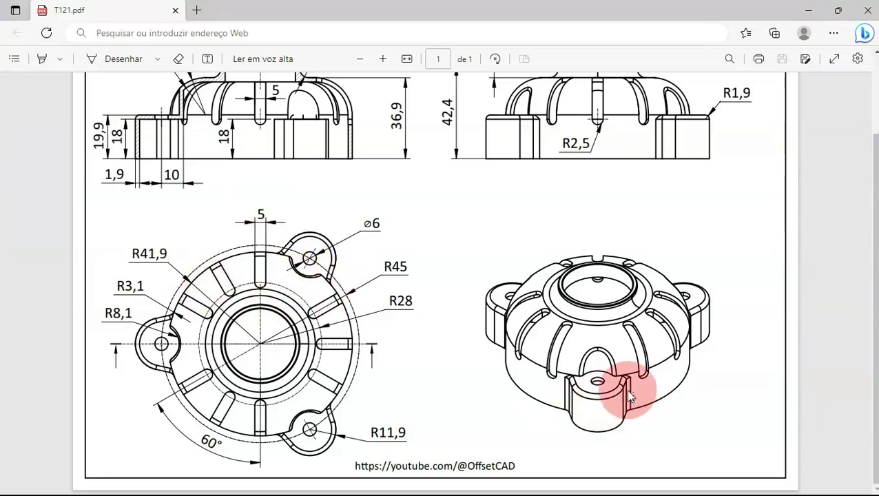
key(alt+Tab)
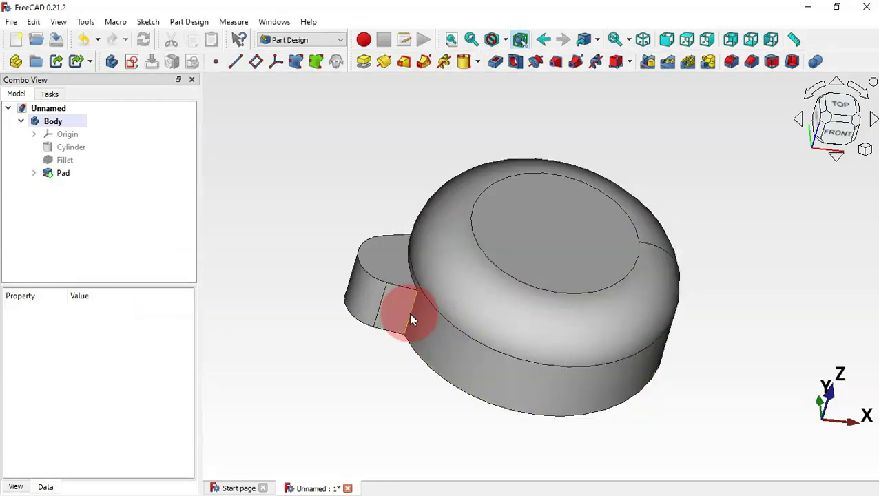
click(410, 318)
middle_drag(290, 269, 553, 358)
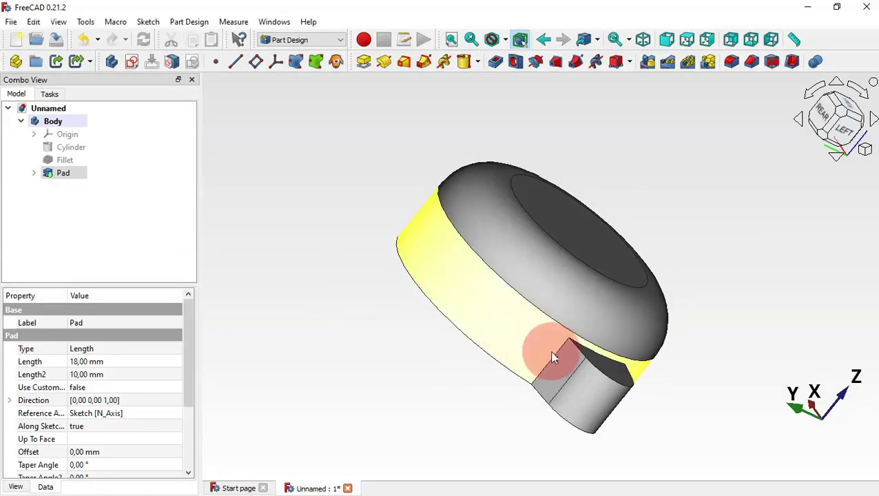
click(552, 353)
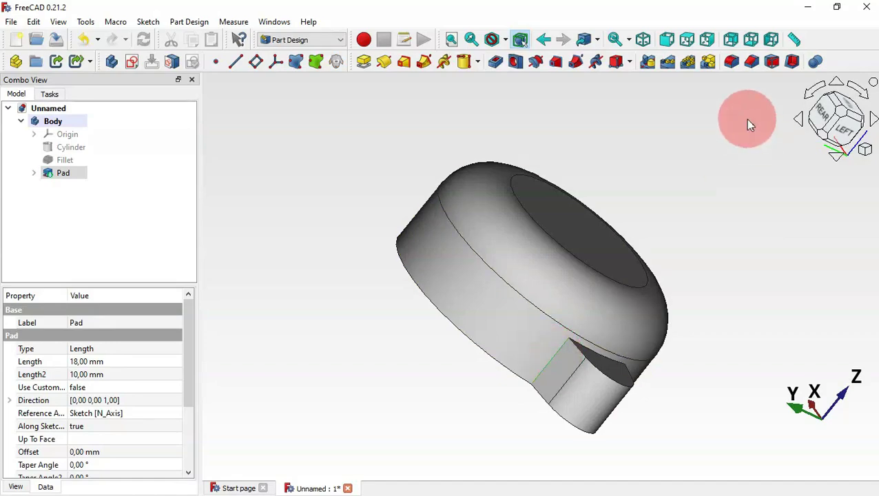
click(732, 61)
key(alt+Tab)
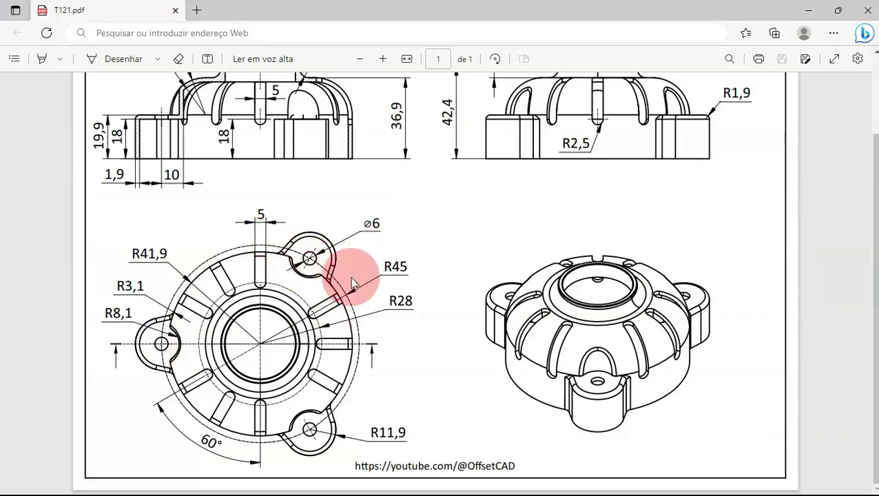
key(alt+Tab)
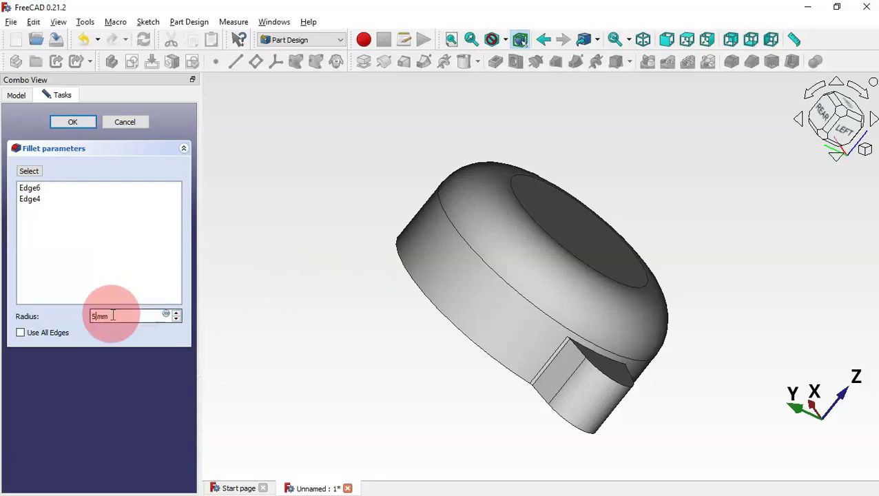
key(Return)
Check the recess above the lug in the drawing's isometric view and start a new sketch on the lug's top face
key(0)
middle_drag(389, 322, 492, 360)
key(alt+Tab)
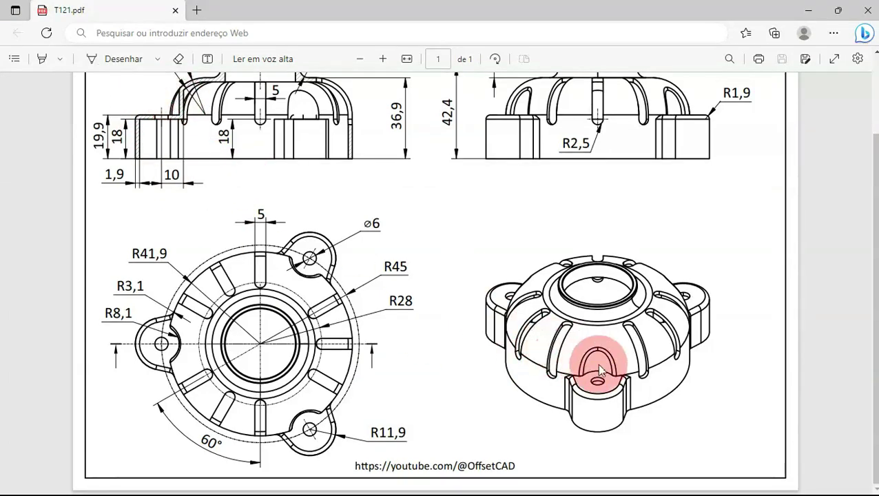
key(alt+Tab)
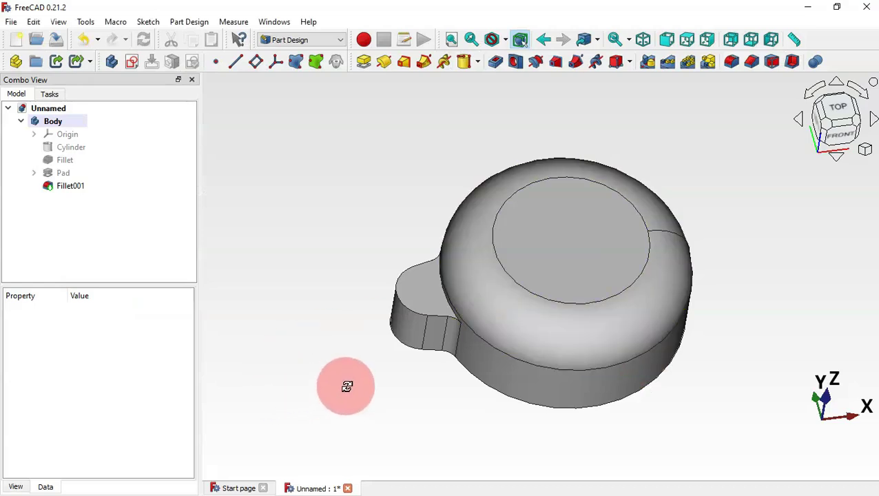
click(422, 296)
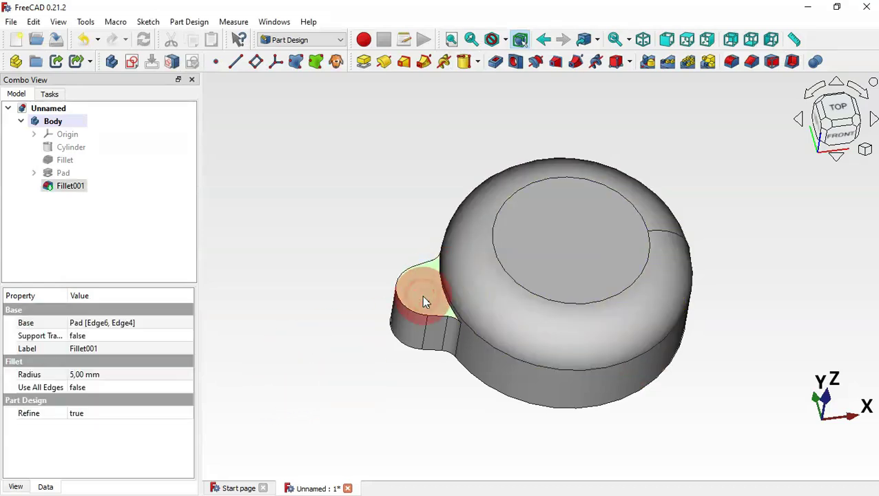
click(131, 64)
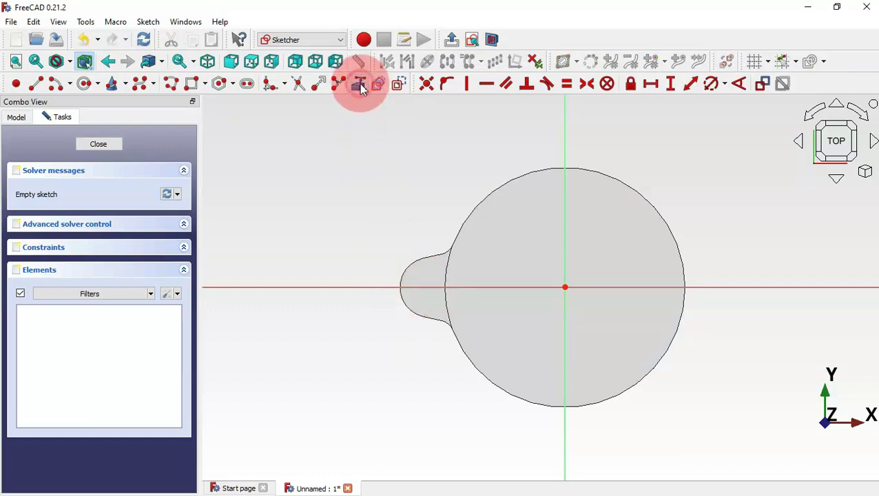
Project the lug's outer arc into the sketch as external geometry and draw a concentric circle of about 9.4 mm radius
click(359, 85)
click(409, 268)
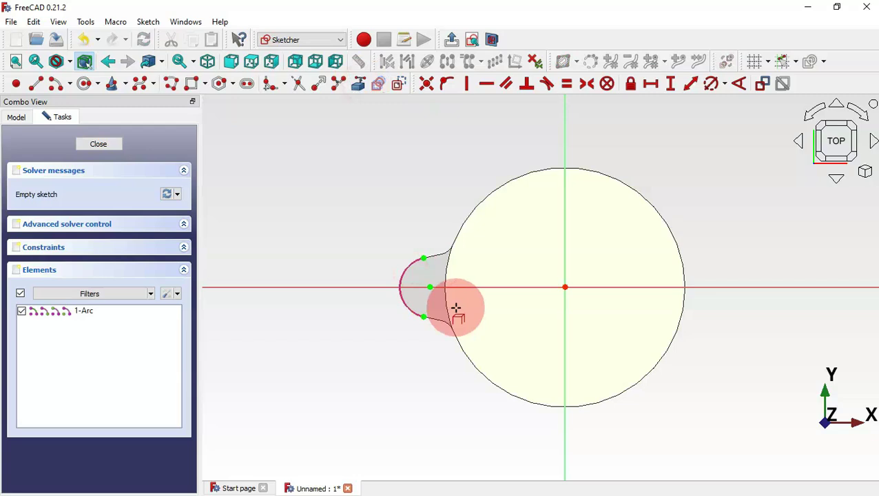
scroll(426, 289, up, 2)
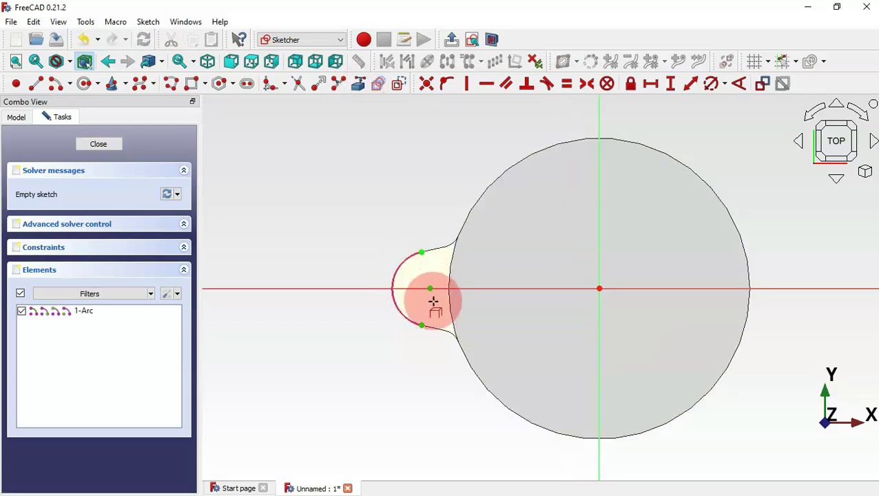
click(85, 83)
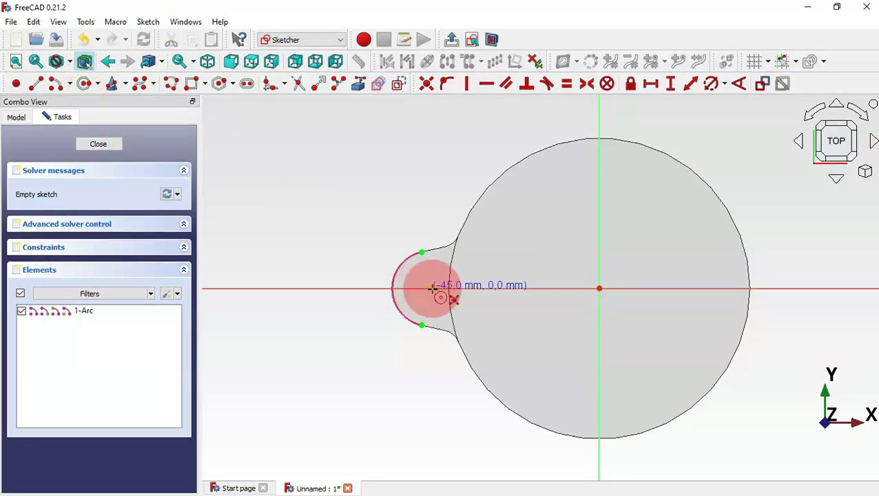
click(431, 289)
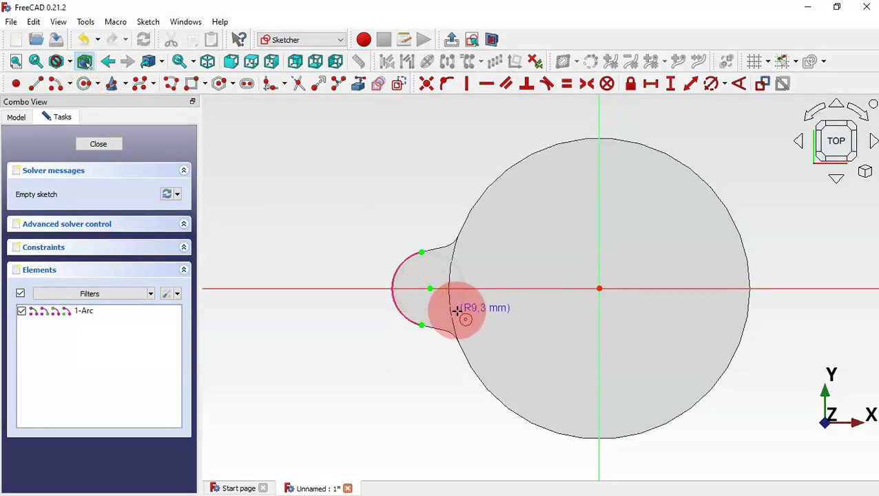
click(456, 310)
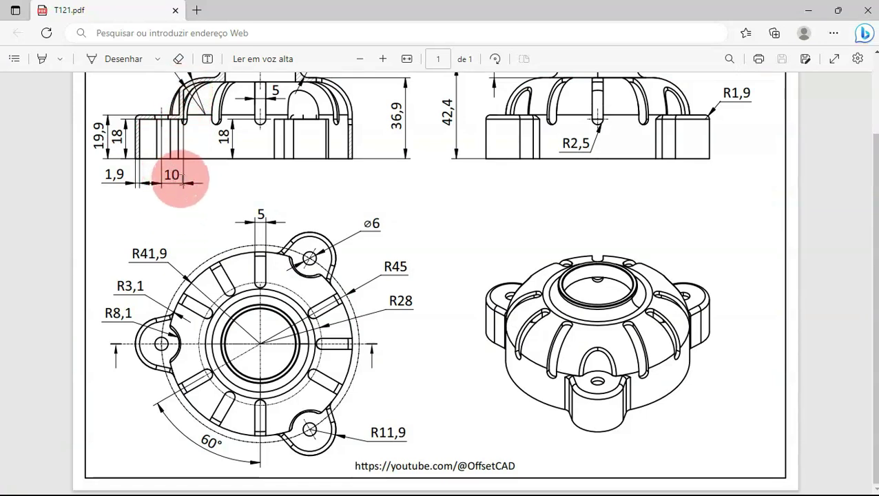
Constrain the circle's radius to 10 mm, as given in the drawing, and close the sketch
key(alt+Tab)
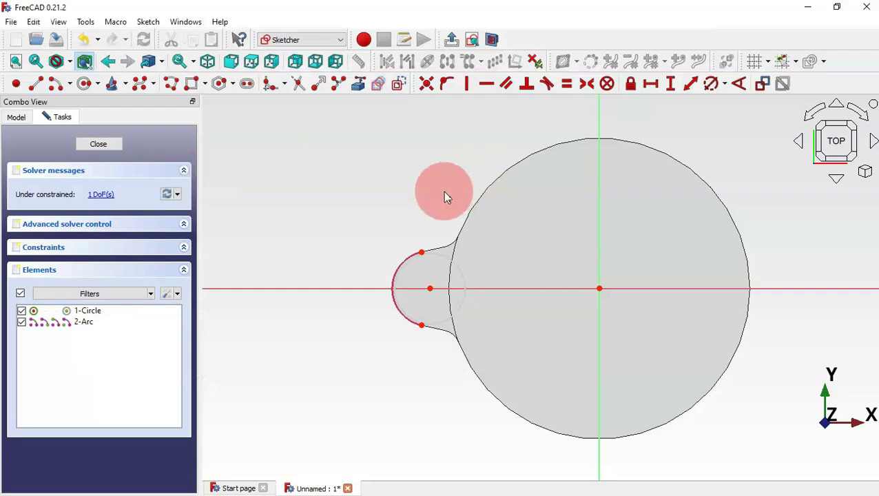
click(727, 86)
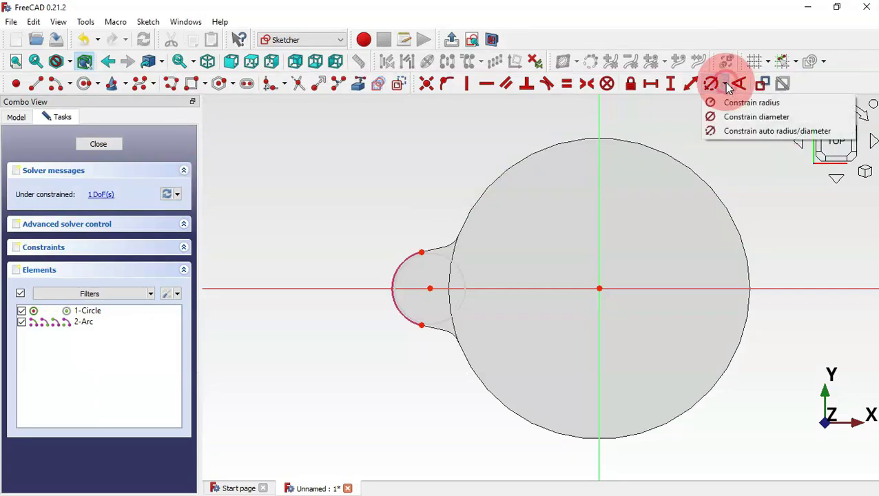
click(766, 105)
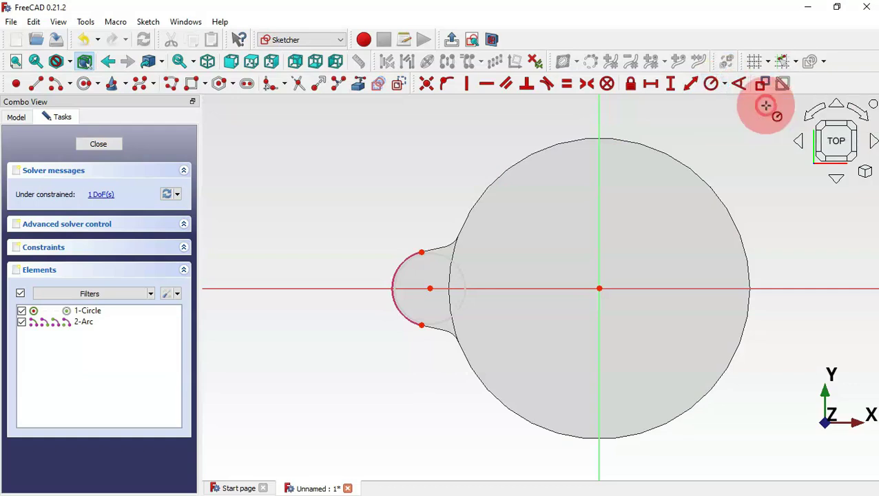
click(453, 264)
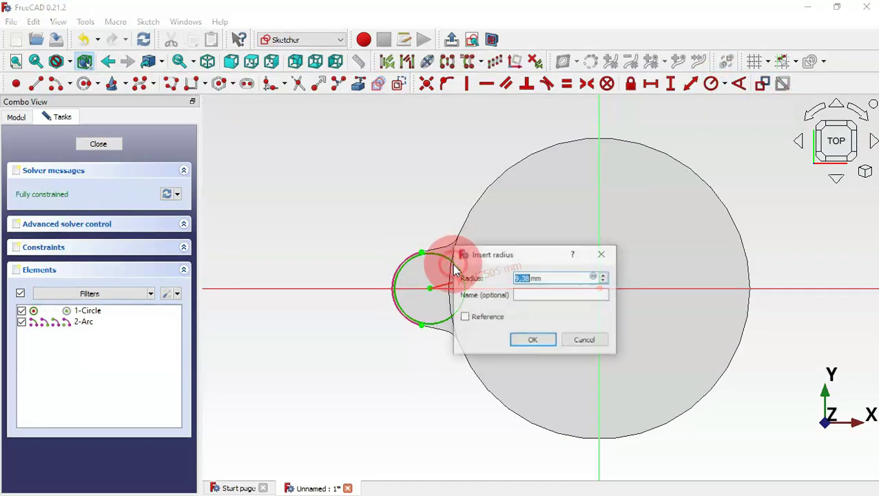
text(10)
key(Return)
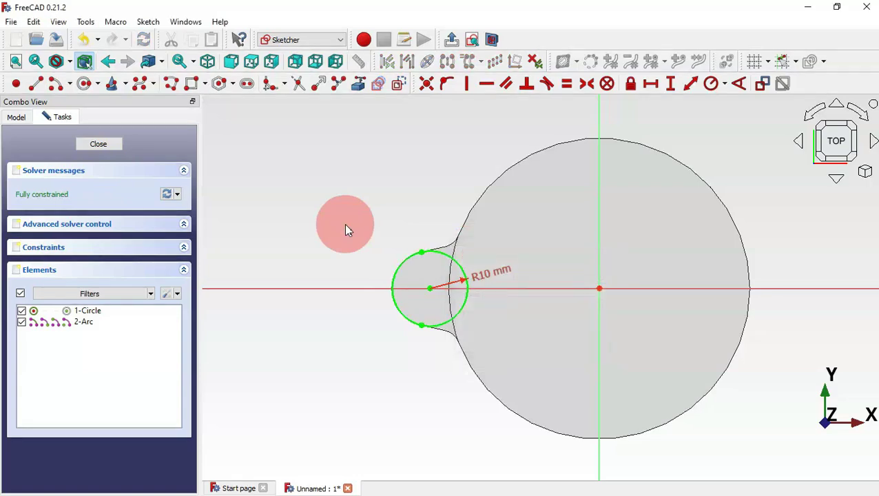
key(Escape)
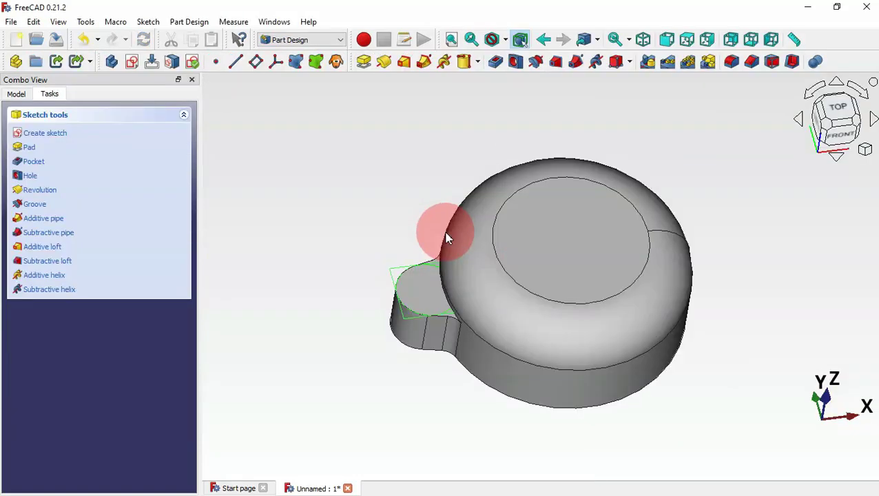
Pocket the circle sketch through all in the reversed direction to cut the recess into the dome above the lug
click(498, 62)
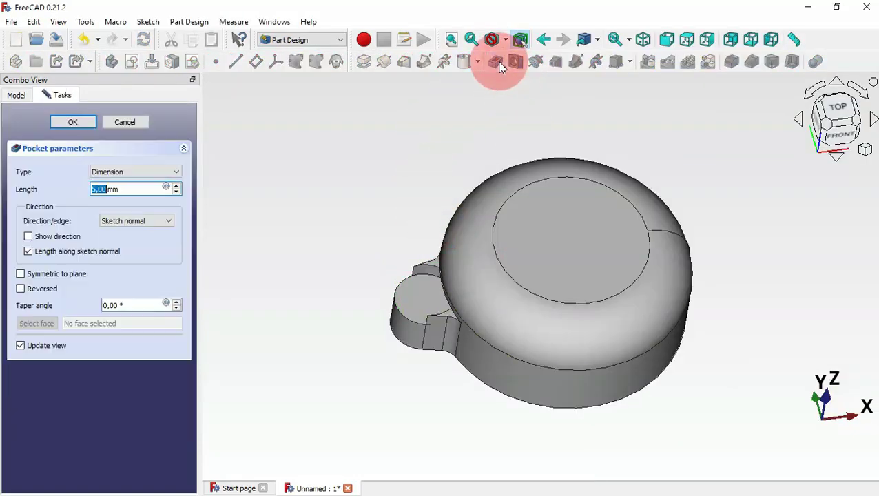
click(50, 290)
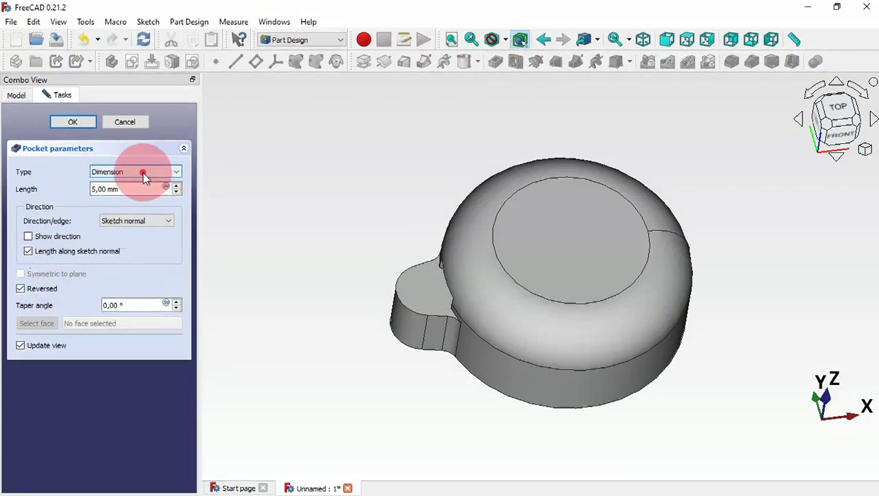
click(144, 173)
click(137, 191)
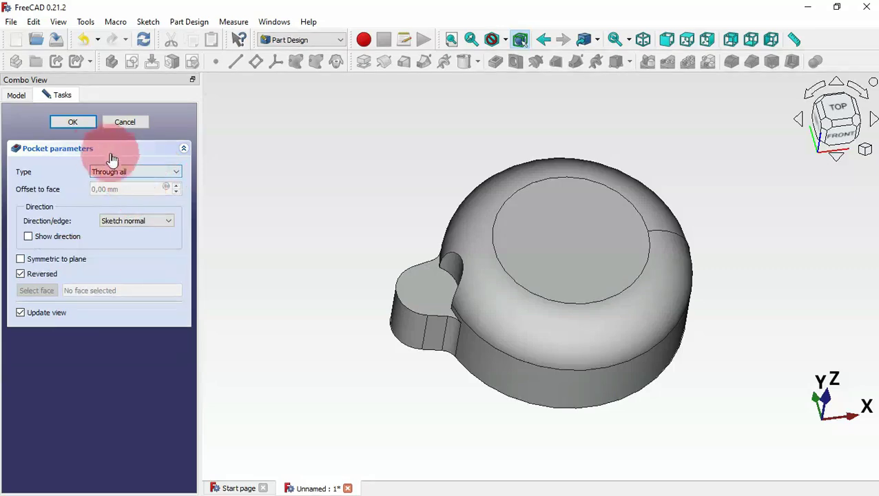
click(73, 122)
Polar-pattern the lug's pad, fillet and pocket to 3 occurrences over 360° about the normal sketch axis, consulting the drawing
drag(295, 316, 368, 301)
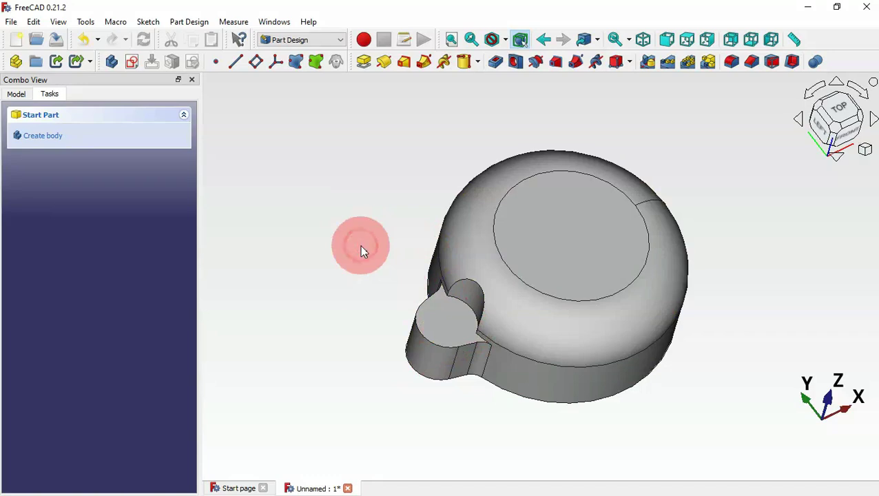
key(0)
click(16, 95)
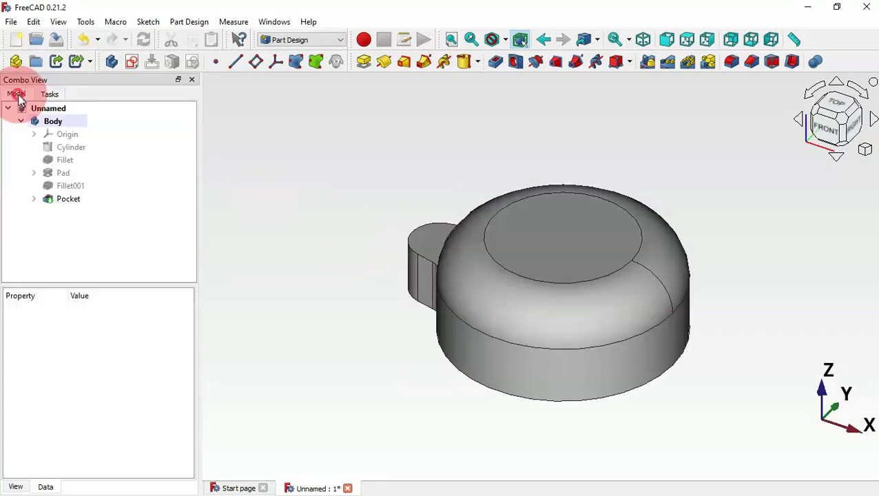
click(62, 174)
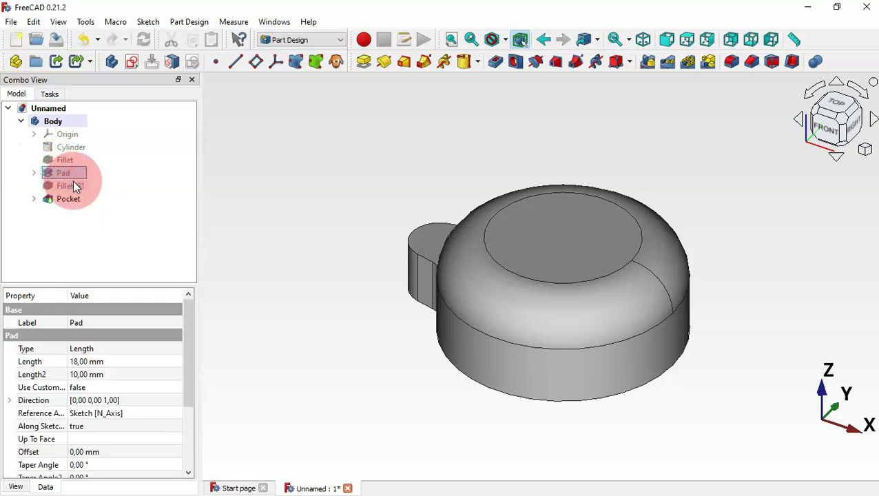
ctrl+click(73, 183)
ctrl+click(75, 200)
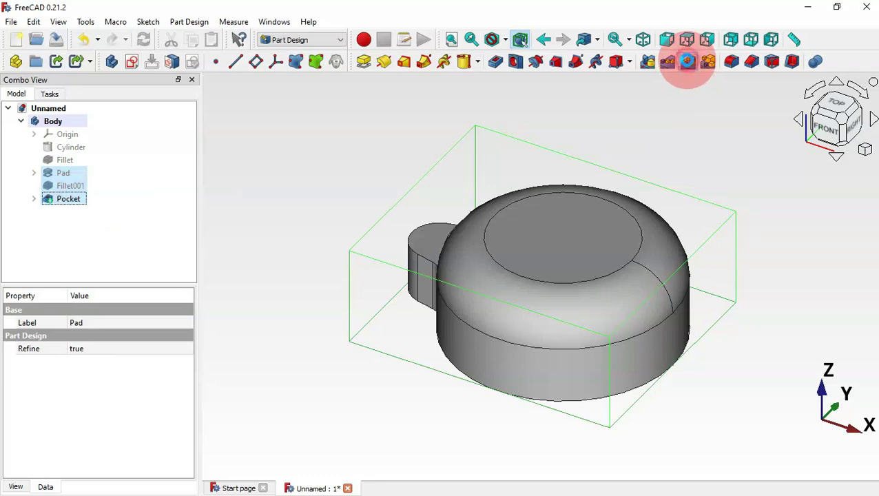
click(129, 438)
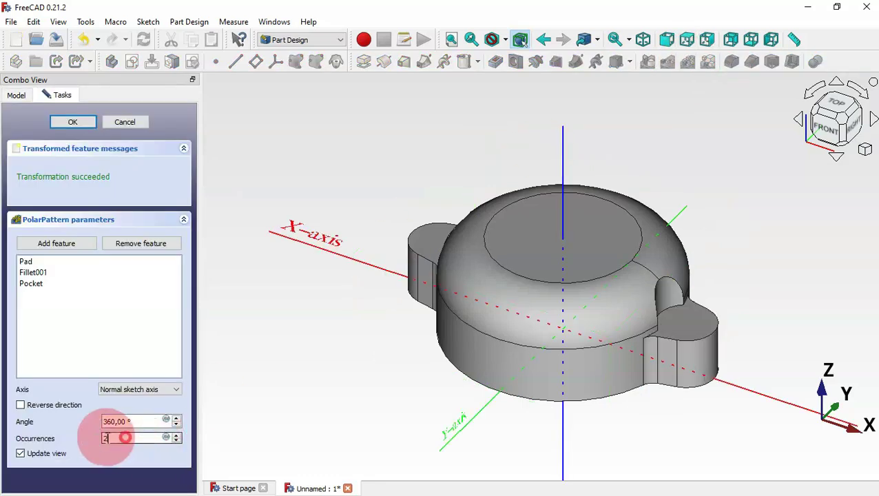
key(alt+Tab)
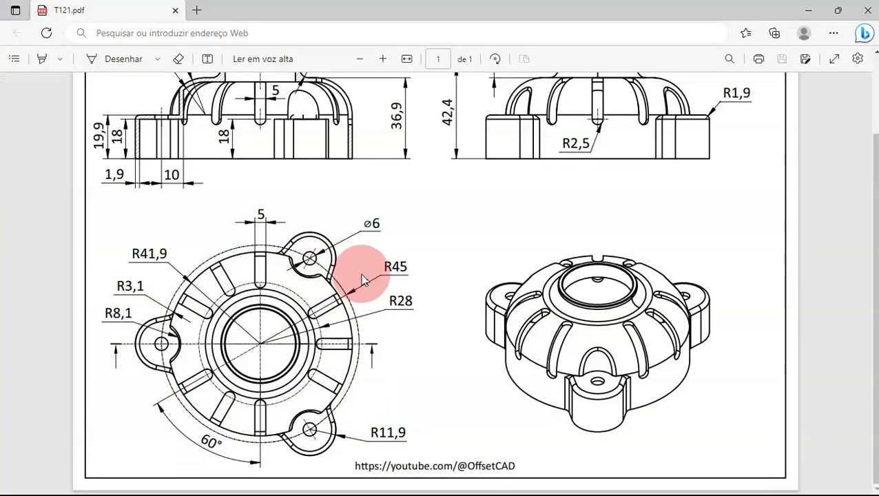
key(alt+Tab)
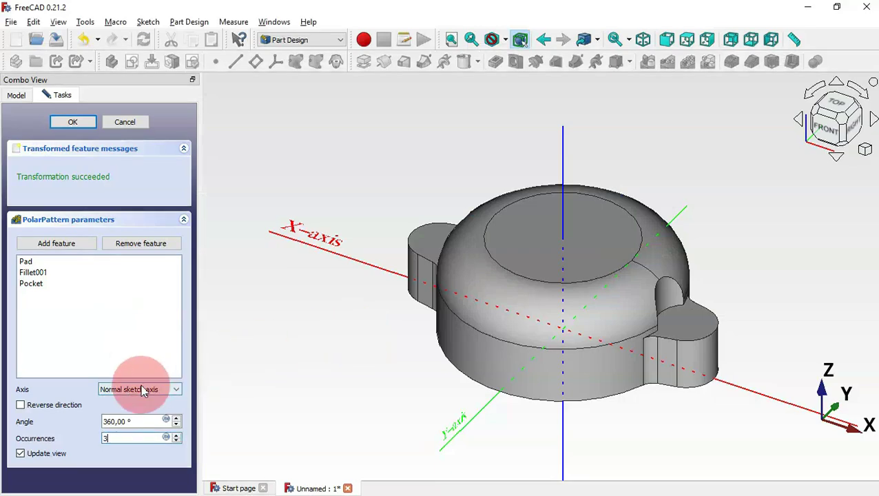
click(73, 122)
Hollow out the body from its flat underside with a Thickness of 1.9 mm, taking the wall value from the drawing
middle_drag(524, 358, 538, 383)
key(alt+Tab)
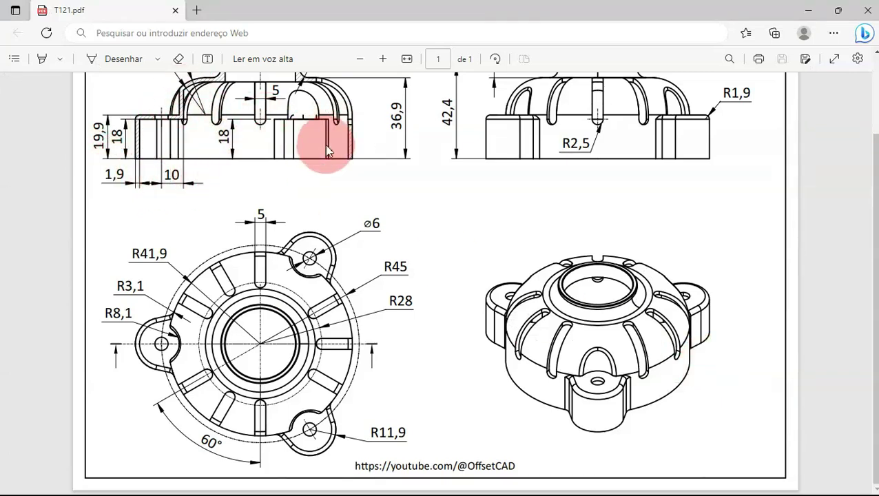
key(alt+Tab)
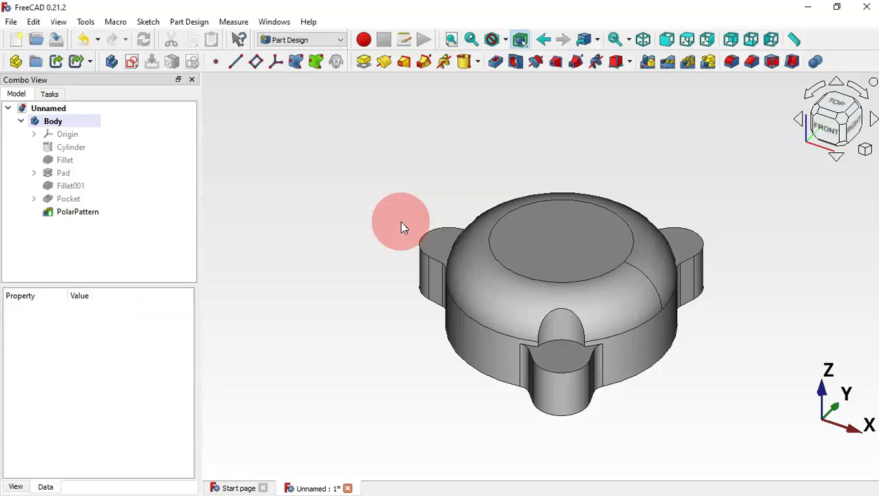
middle_drag(428, 420, 461, 304)
click(542, 326)
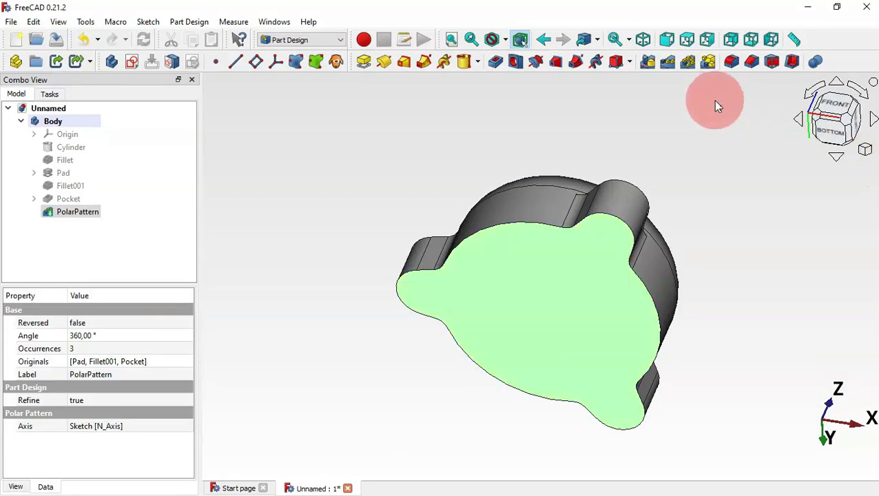
click(788, 66)
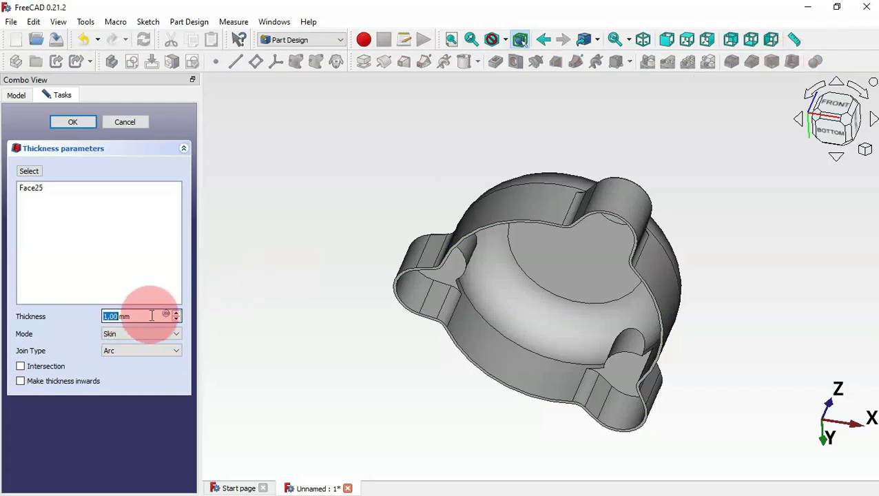
key(alt+Tab)
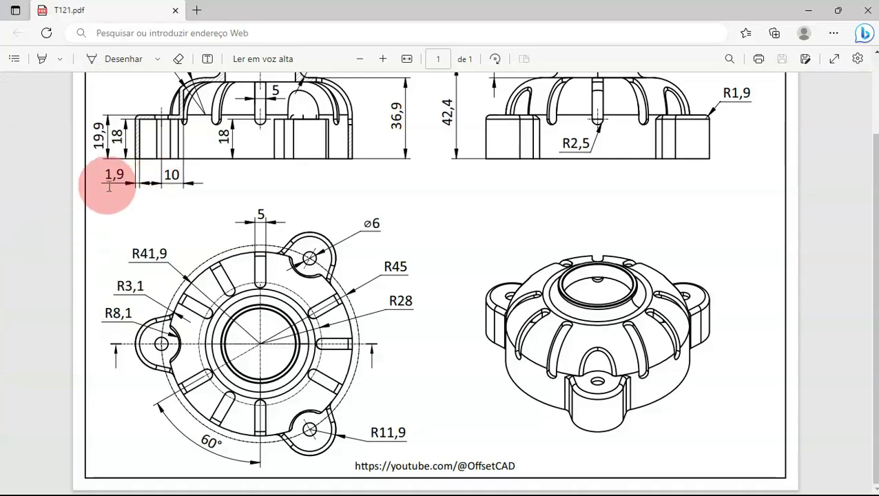
key(alt+Tab)
text(1.9)
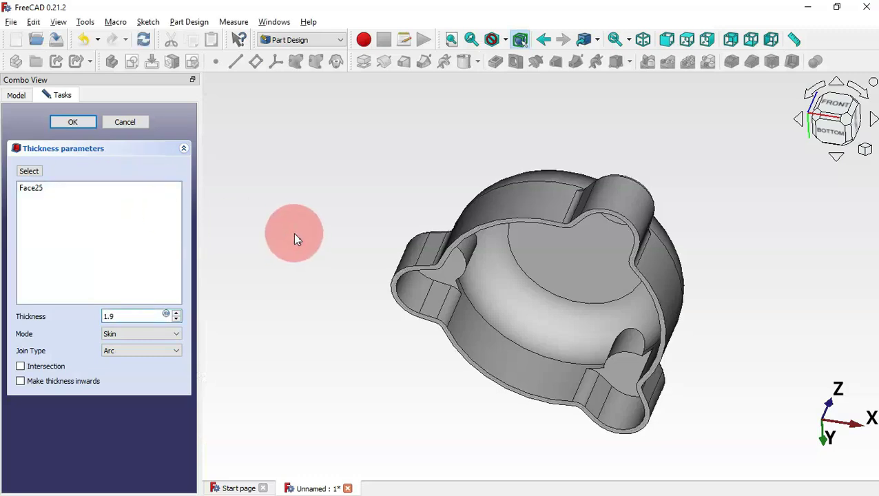
click(82, 121)
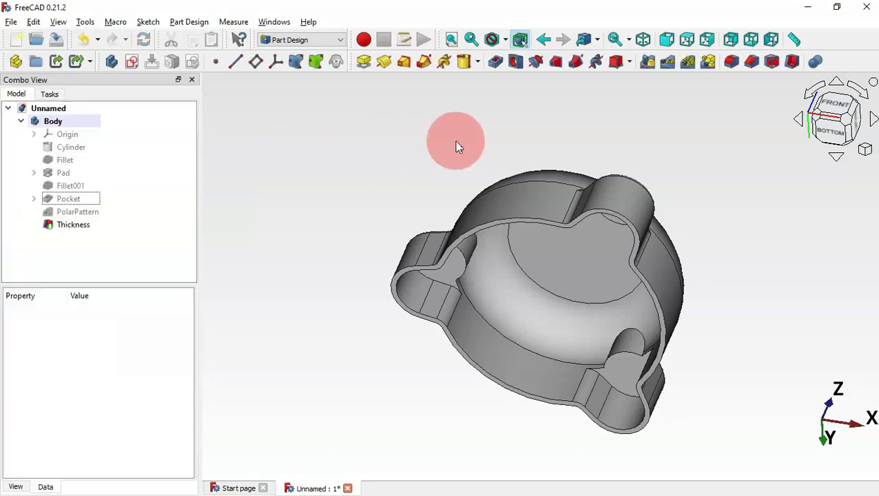
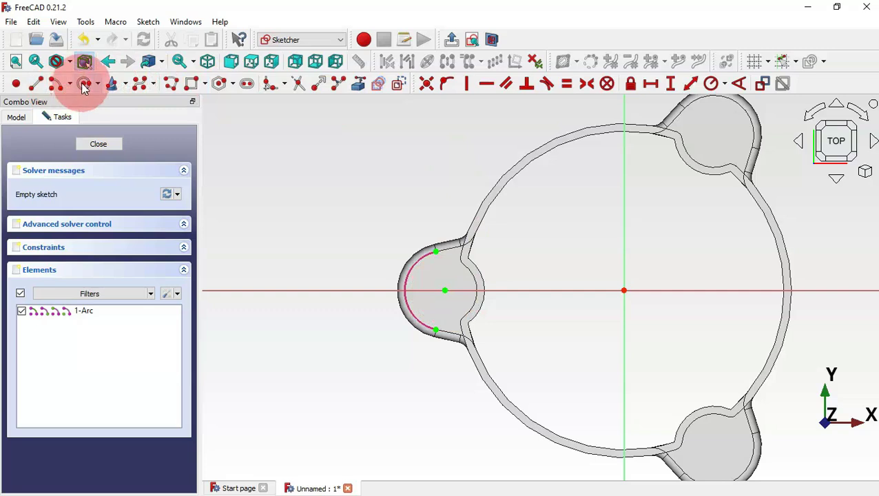
Draw a small circle for the lug hole, centred on the projected arc's centre
click(83, 86)
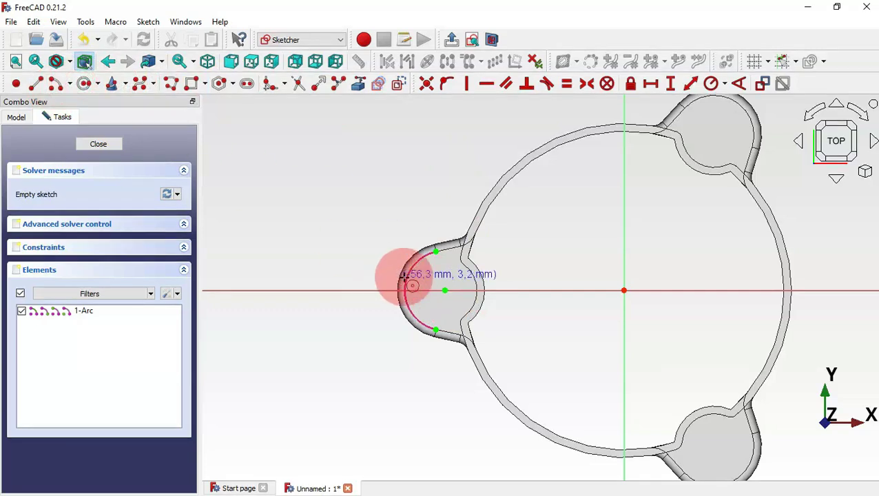
click(446, 290)
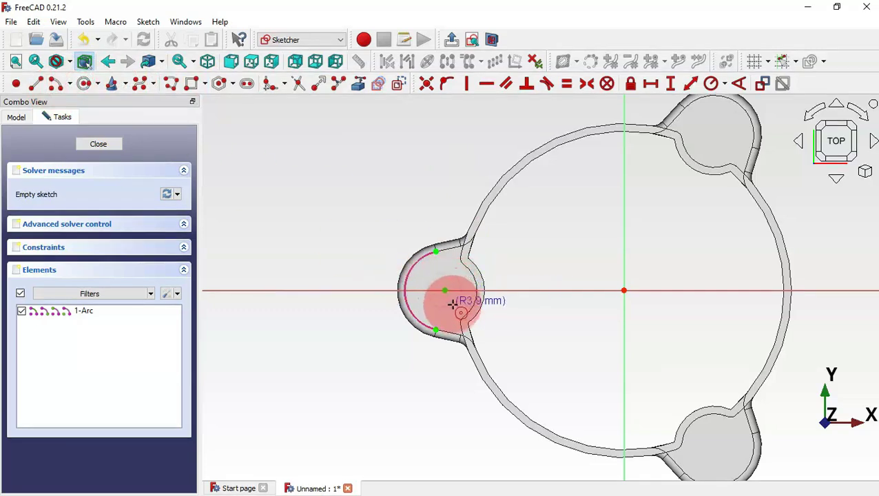
click(452, 307)
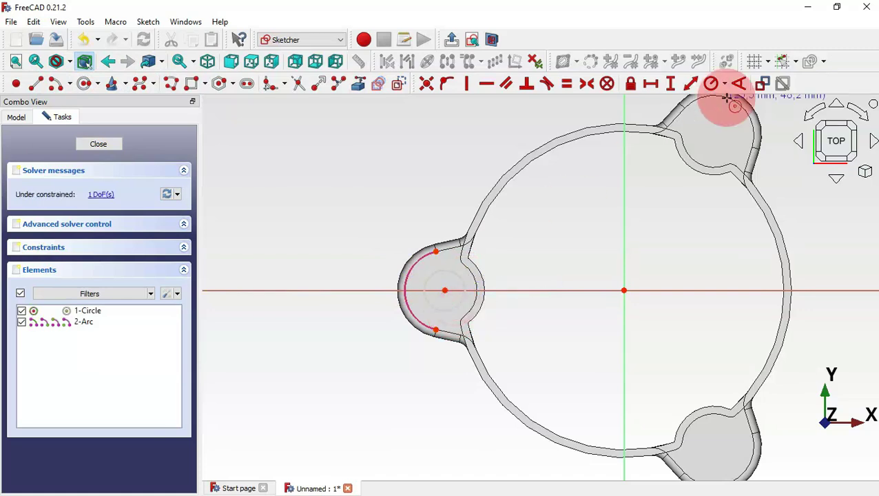
Constrain the lug hole circle's diameter to 6 mm as given in the drawing, and finish the sketch
click(726, 84)
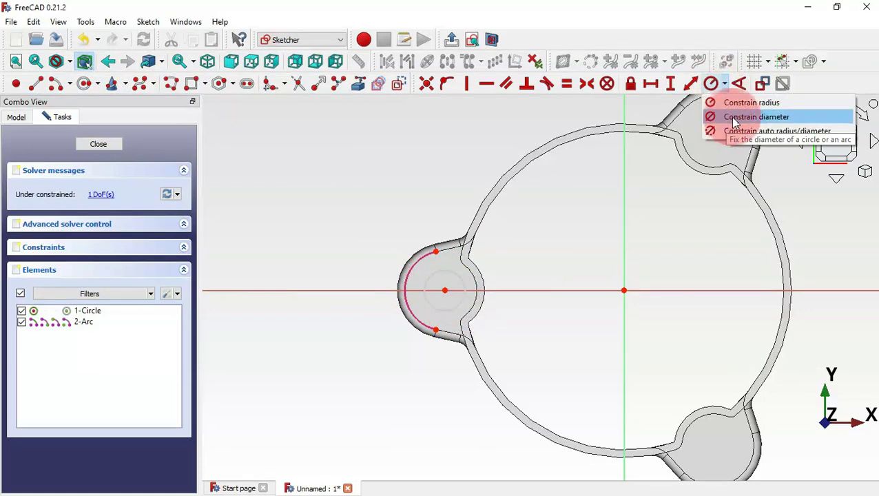
click(731, 116)
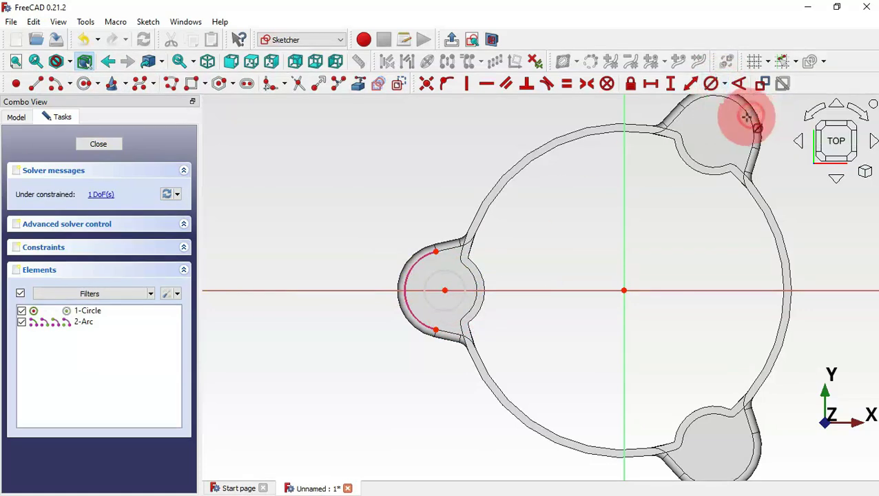
click(441, 267)
key(alt+Tab)
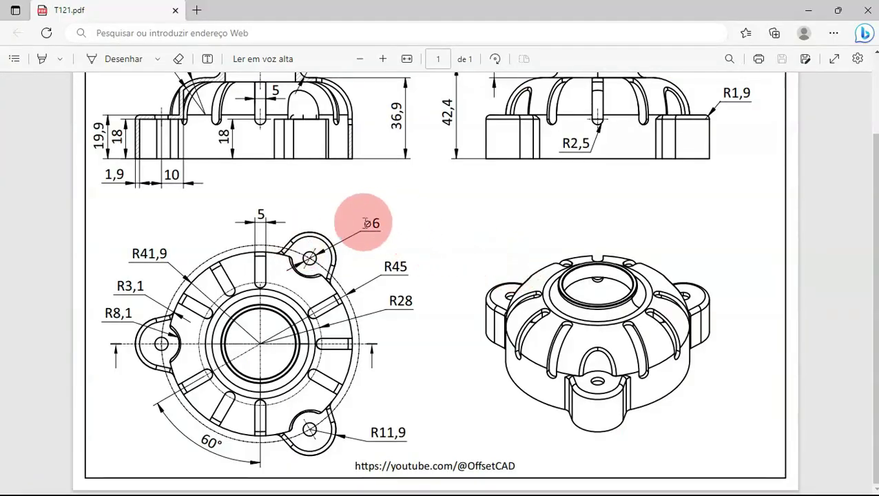
key(alt+Tab)
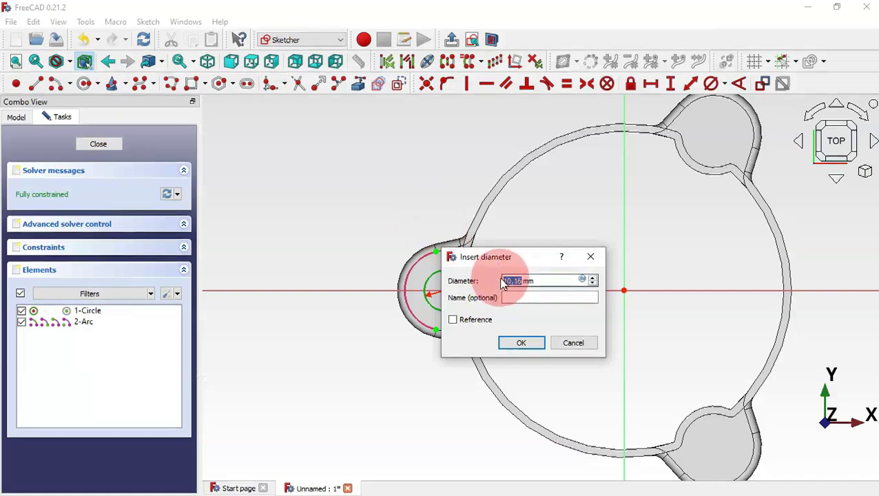
key(Return)
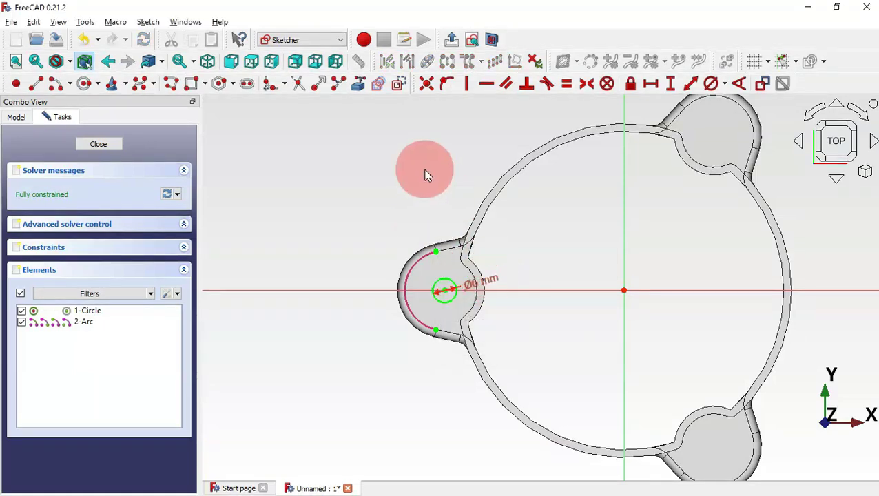
key(Escape)
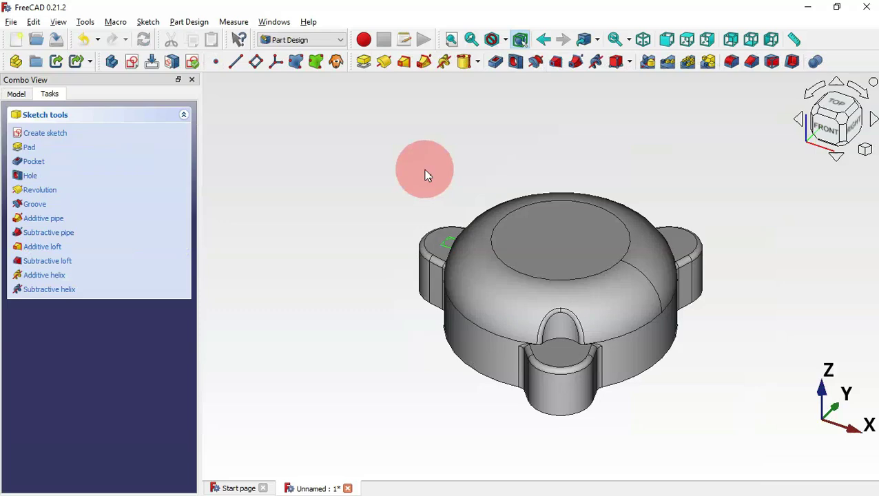
Pocket the 6 mm circle sketch to cut the hole through the lug's top wall
click(500, 62)
middle_drag(427, 152, 452, 185)
middle_drag(324, 318, 534, 181)
click(62, 122)
Polar-pattern the lug hole pocket to 3 occurrences over 360° about the normal sketch axis
key(2)
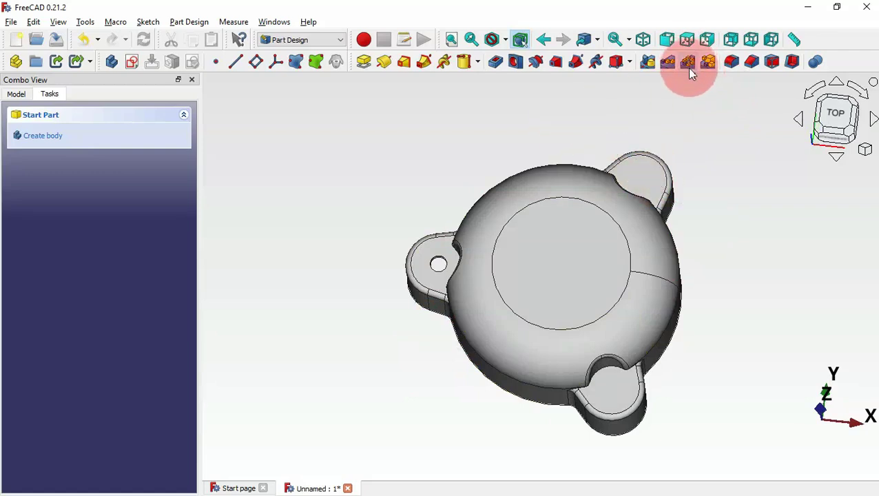
click(25, 100)
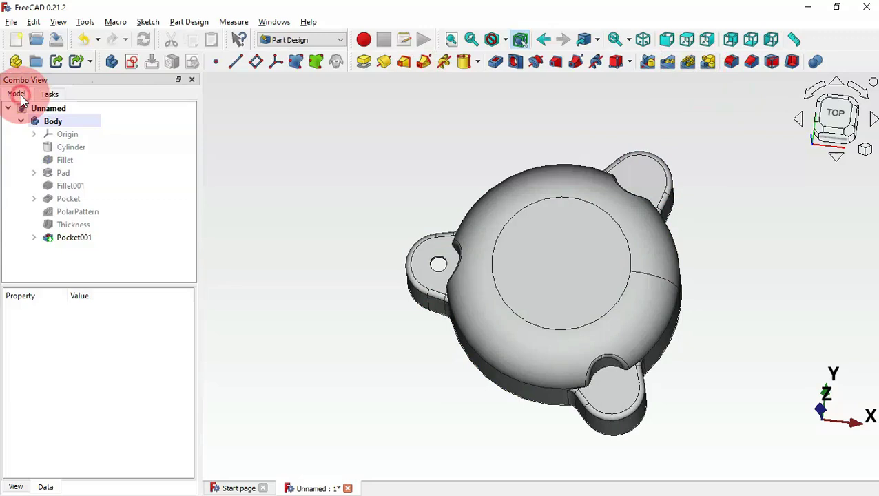
click(71, 237)
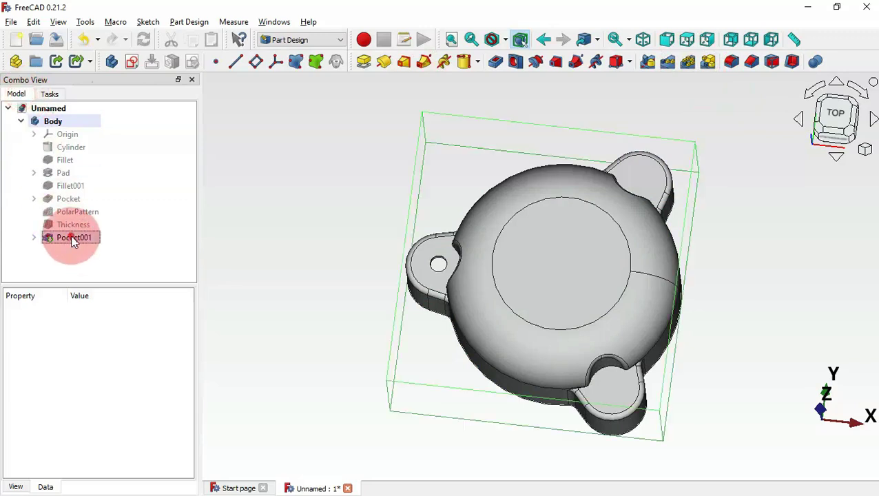
click(689, 60)
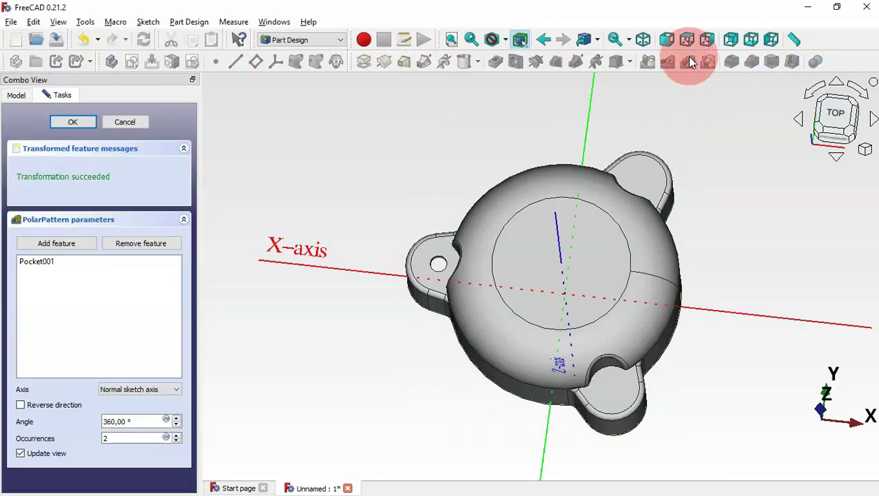
double_click(148, 437)
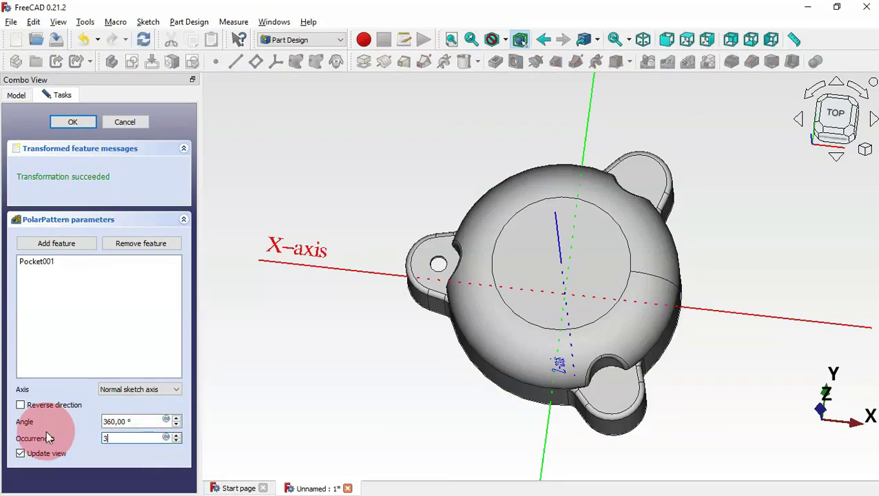
text(3)
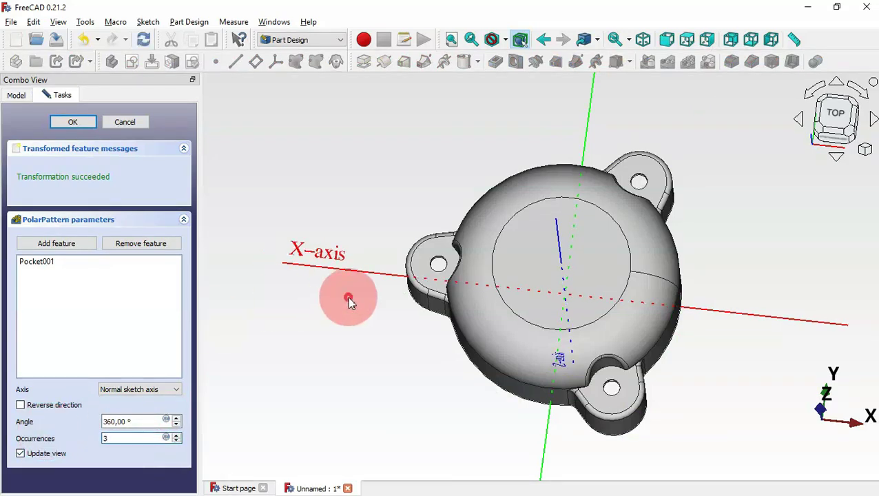
click(94, 122)
key(0)
click(654, 164)
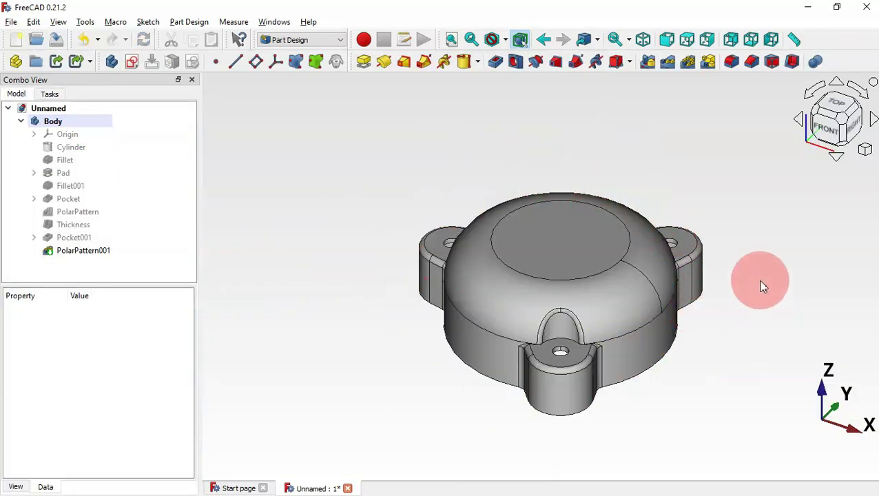
Add an additive cylinder on the dome's flat top face with radius 36/2 mm and height 5.5 mm, taking the values from the drawing
key(alt+Tab)
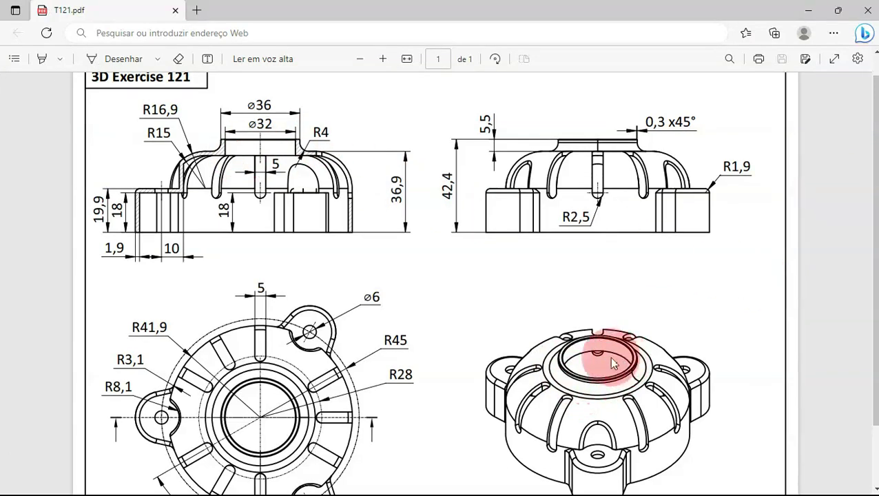
key(alt+Tab)
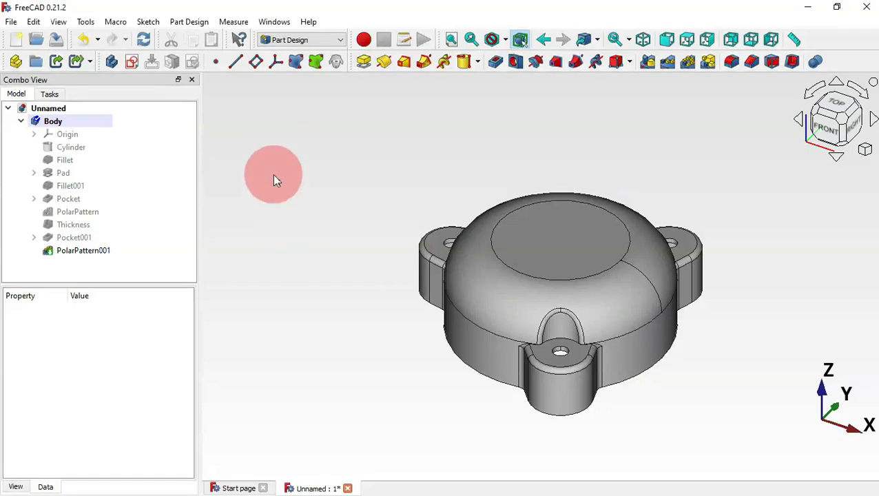
click(464, 62)
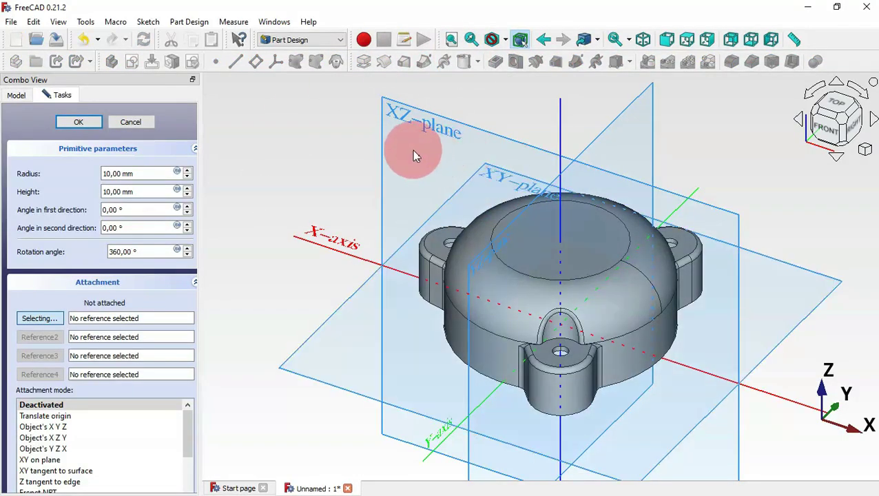
click(586, 235)
click(138, 174)
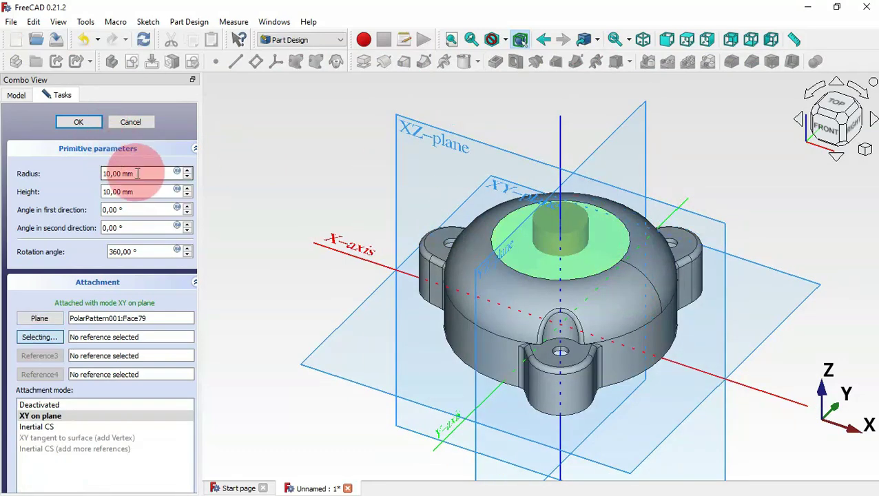
drag(138, 173, 48, 171)
key(alt+Tab)
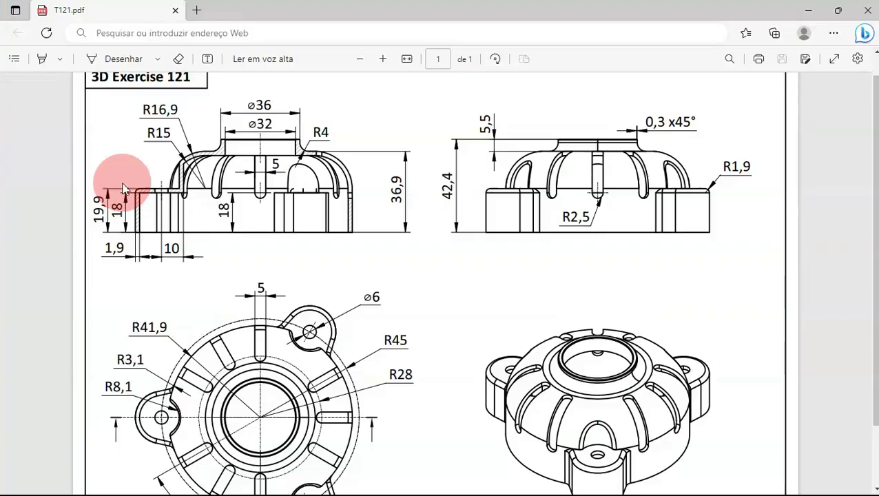
key(alt+Tab)
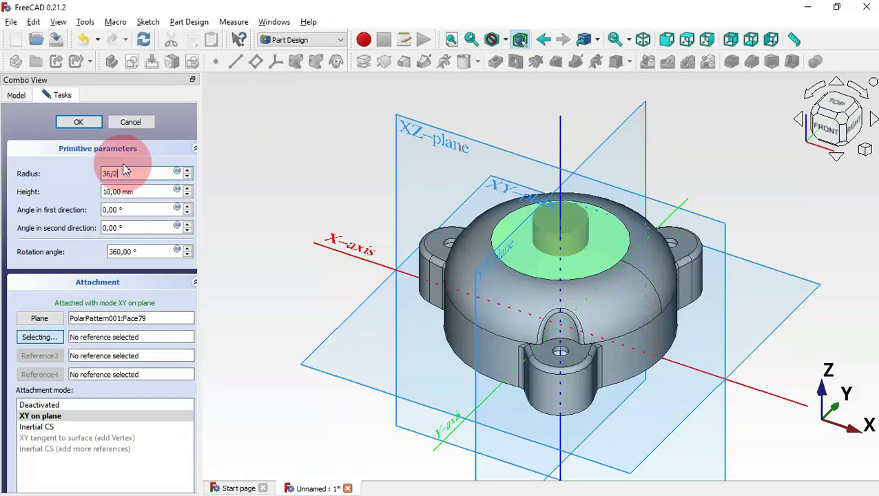
drag(143, 191, 81, 193)
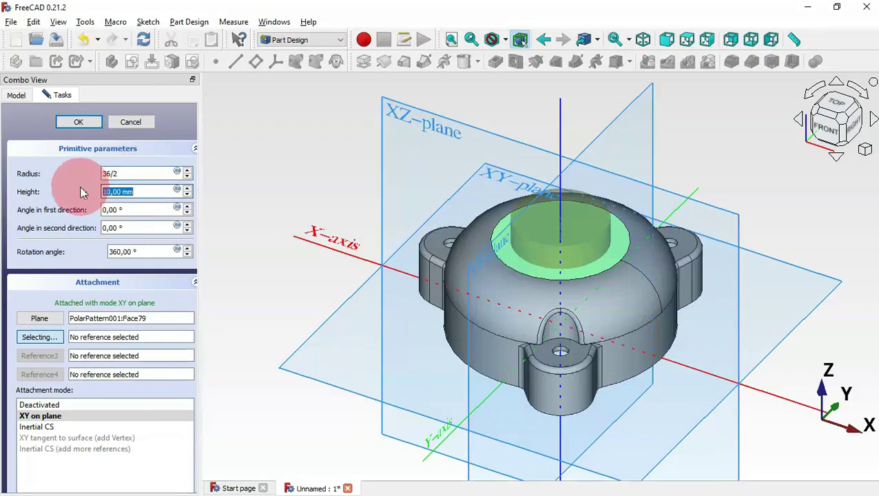
key(alt+Tab)
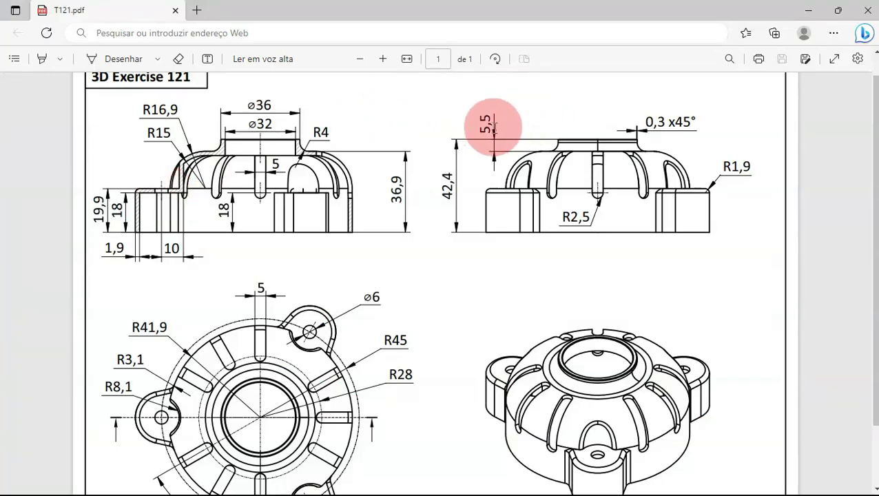
key(alt+Tab)
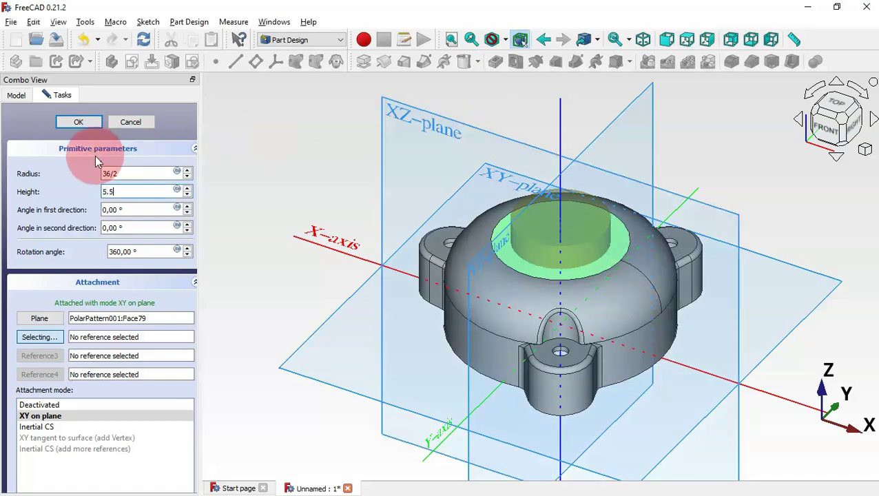
key(Return)
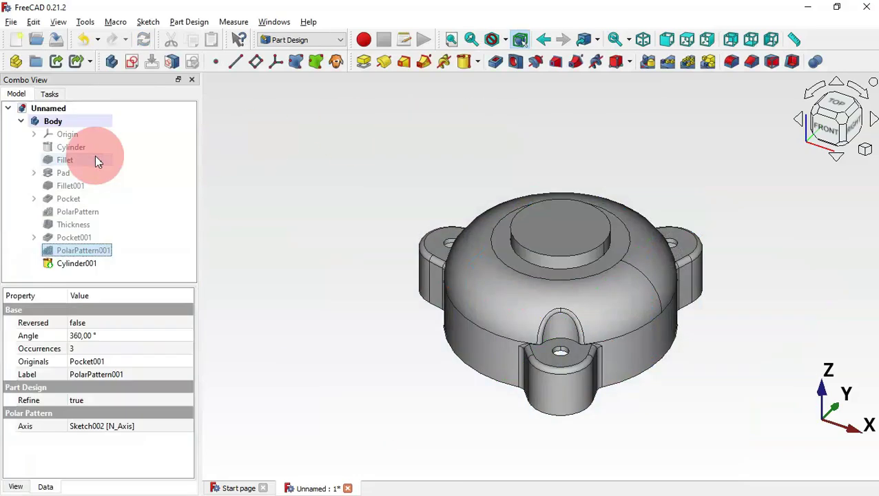
Fillet the cylinder's base edge where it meets the dome with a 4 mm radius, per the drawing
key(alt+Tab)
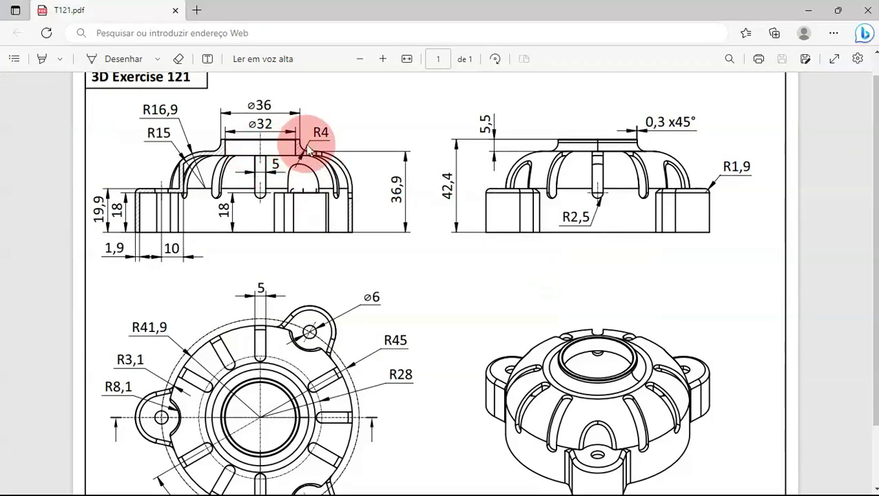
key(alt+Tab)
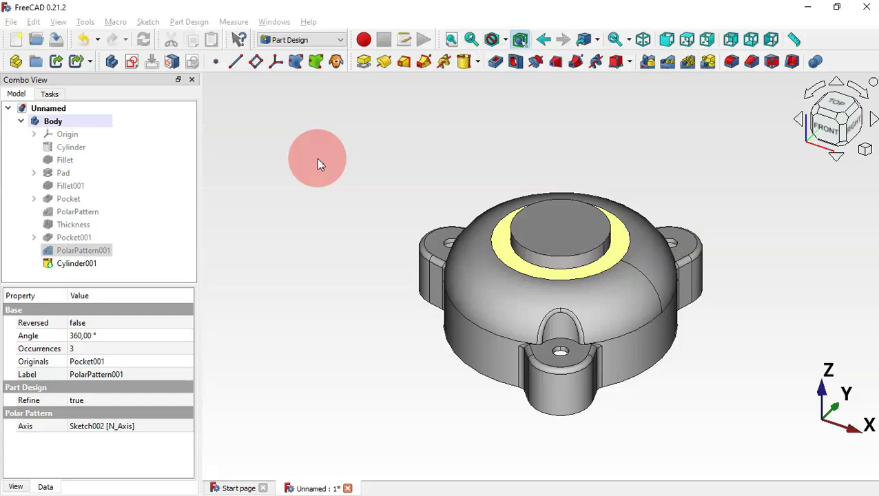
click(559, 270)
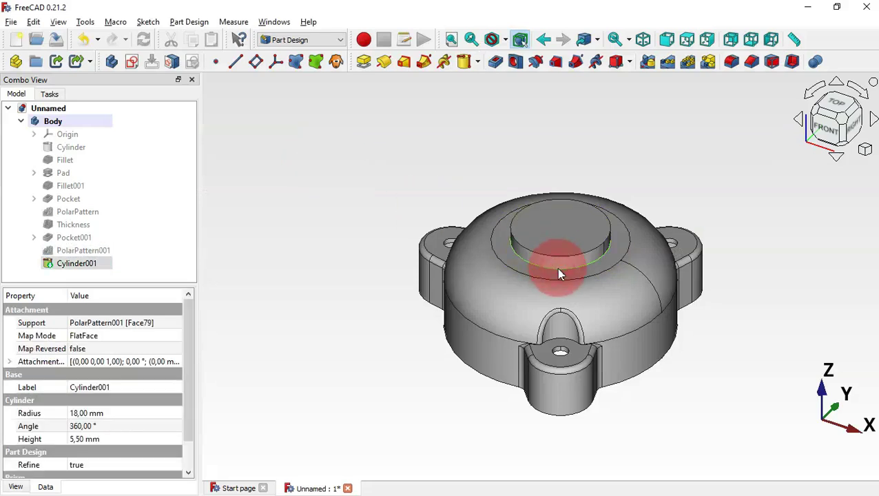
click(733, 63)
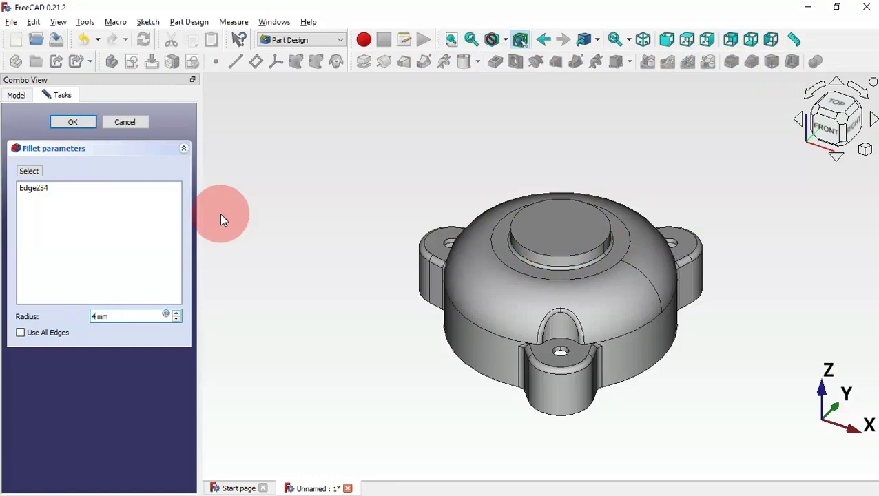
key(Return)
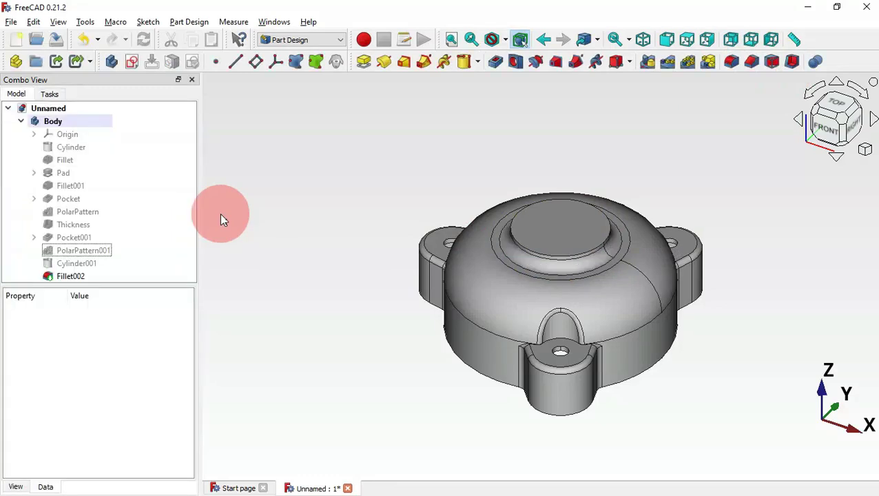
Bore an unthreaded Hole, 32 mm in diameter and 25 mm deep, in the collar's flat top face, taking the diameter from the drawing
key(alt+Tab)
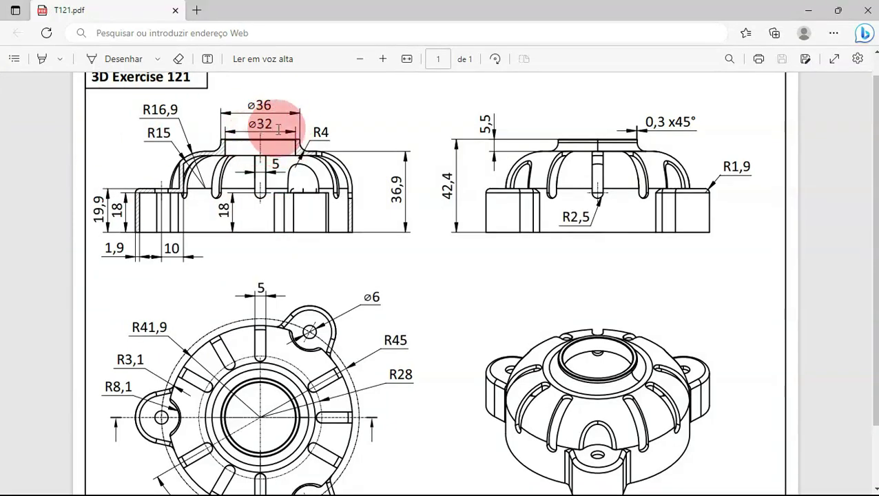
key(alt+Tab)
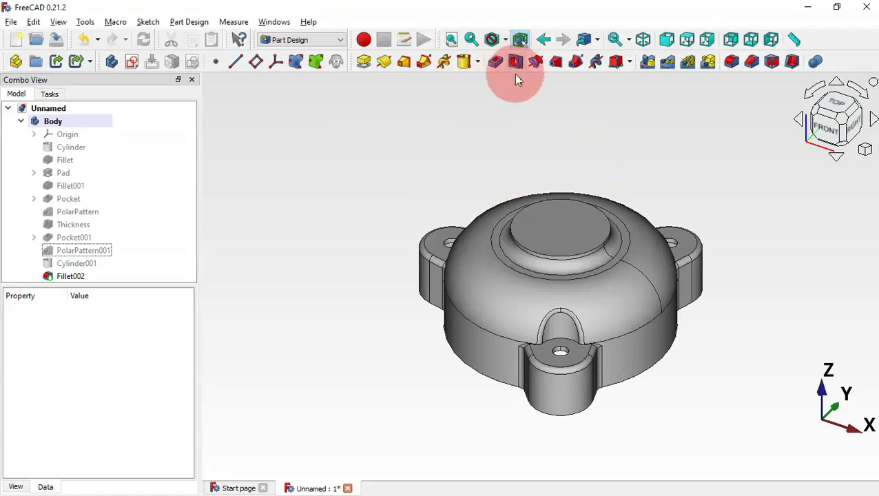
click(557, 226)
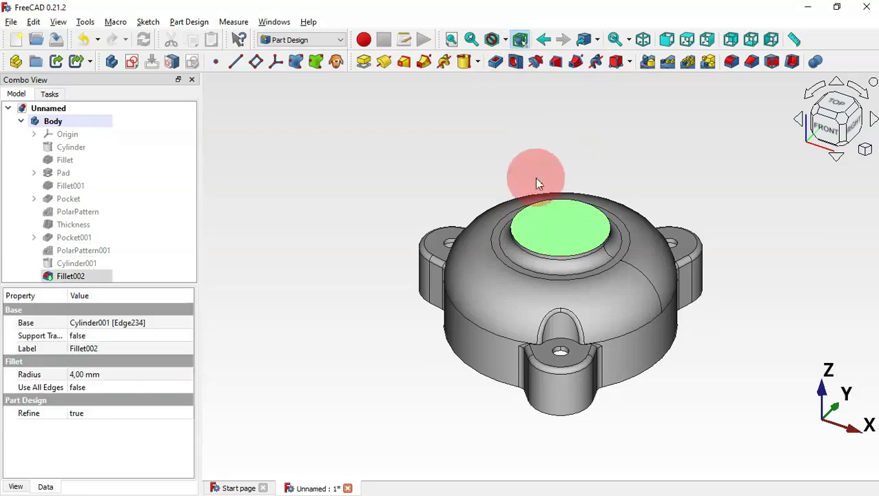
click(515, 63)
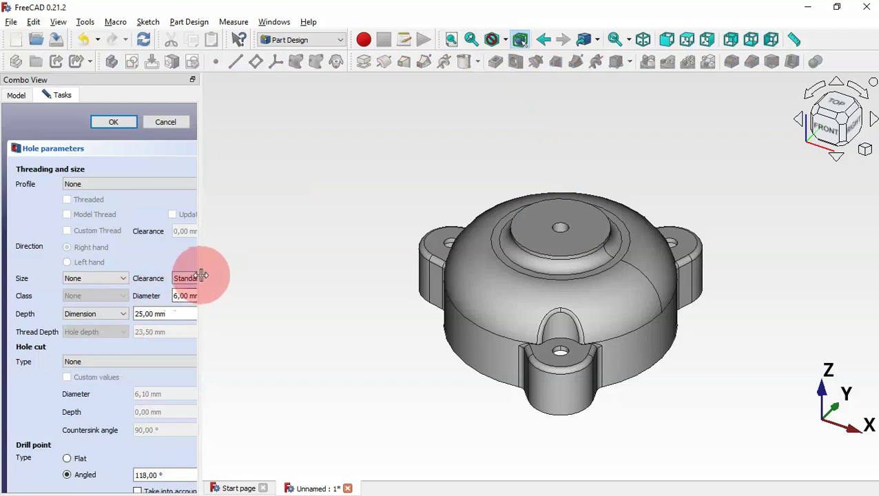
drag(200, 274, 281, 275)
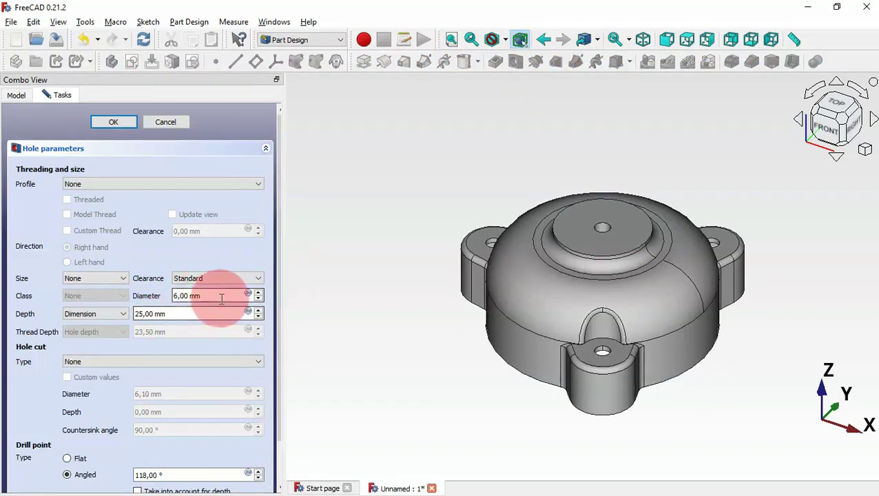
drag(222, 297, 157, 291)
key(alt+Tab)
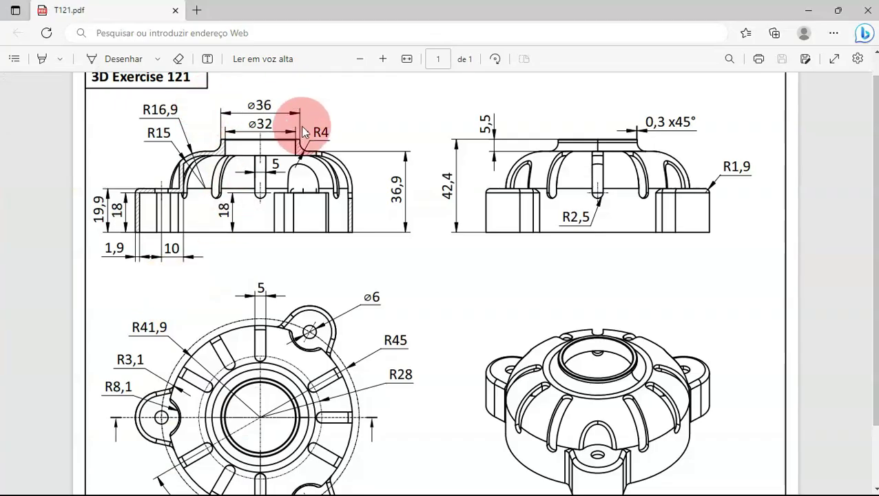
key(alt+Tab)
text(31)
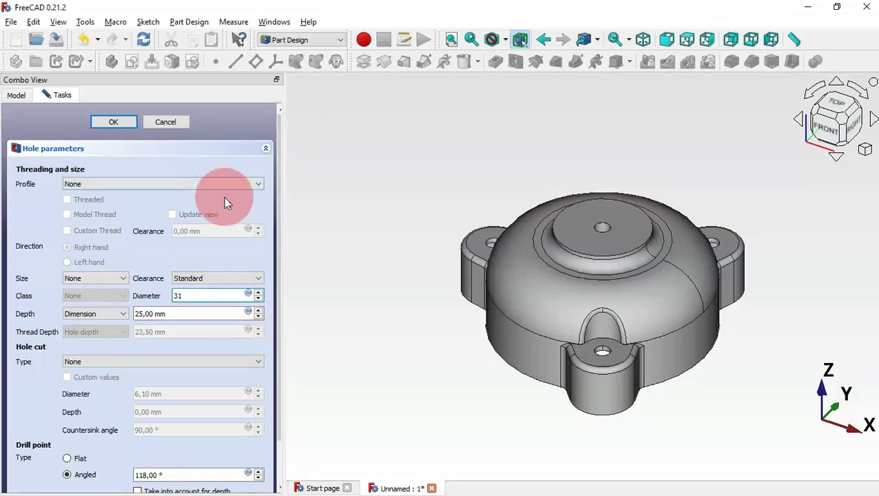
key(BackSpace)
text(2)
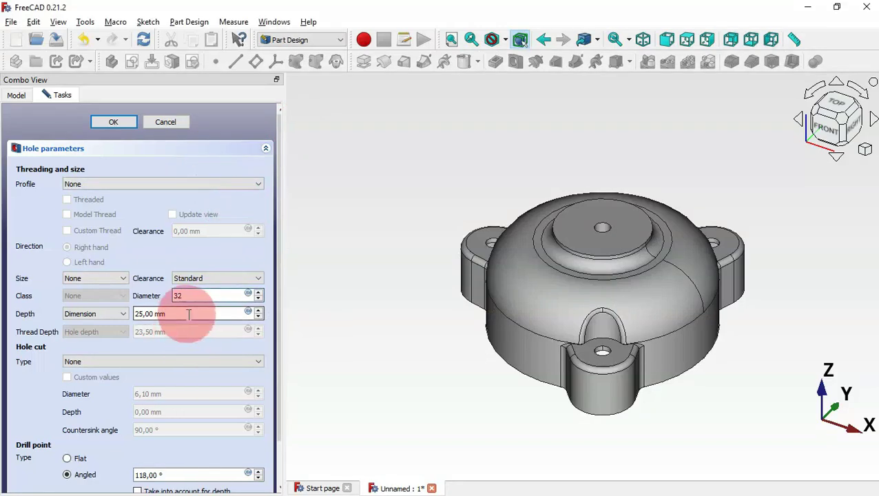
middle_drag(418, 387, 544, 345)
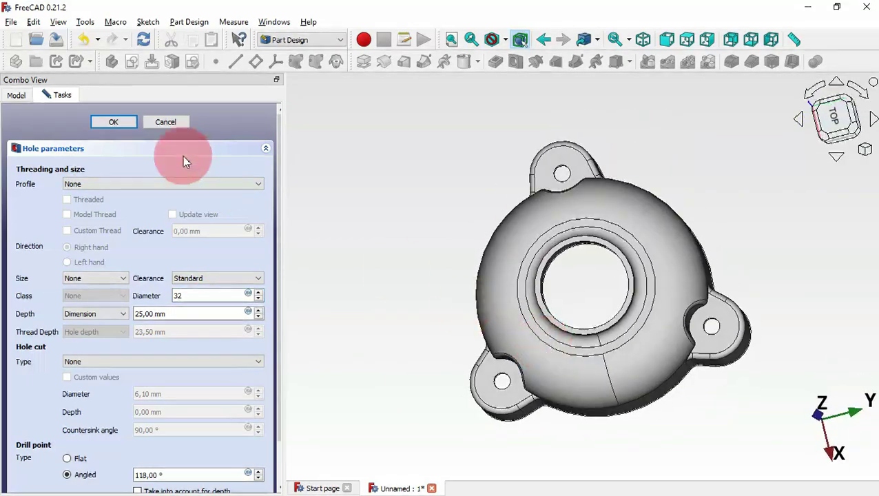
click(131, 123)
Chamfer the collar's top ring face by 0.3 mm with the equal distance type
middle_drag(375, 222, 613, 264)
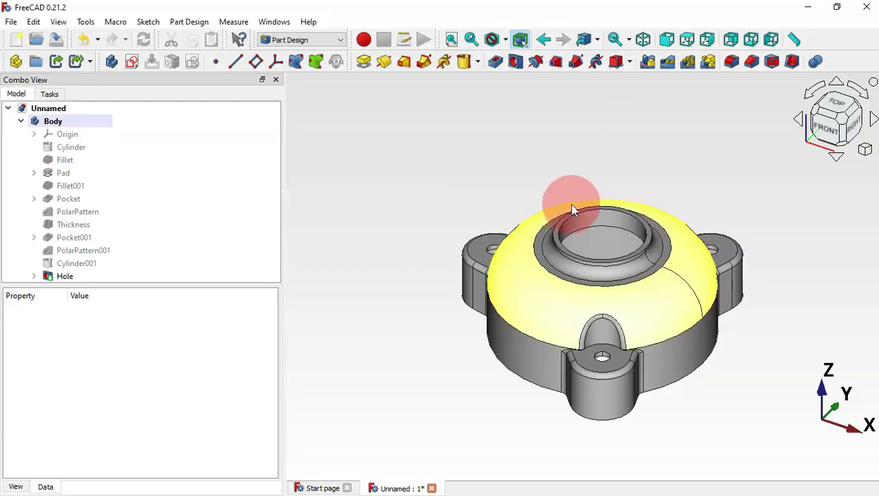
scroll(596, 203, up, 3)
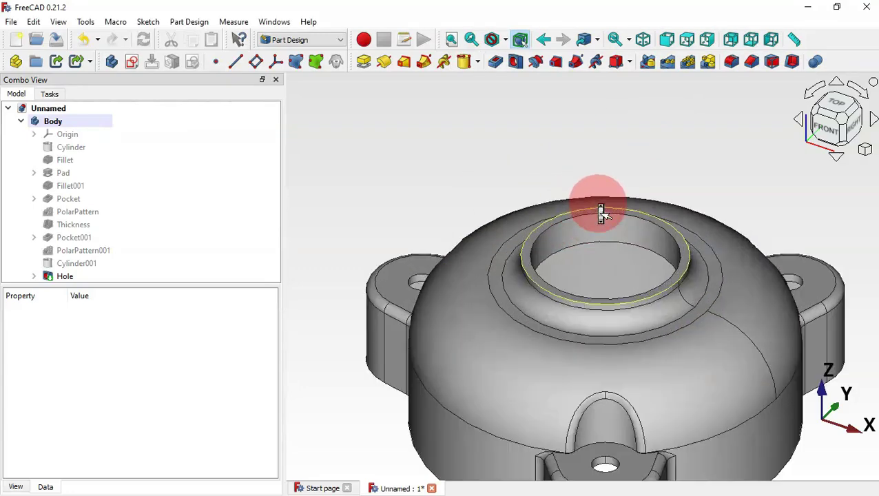
click(685, 264)
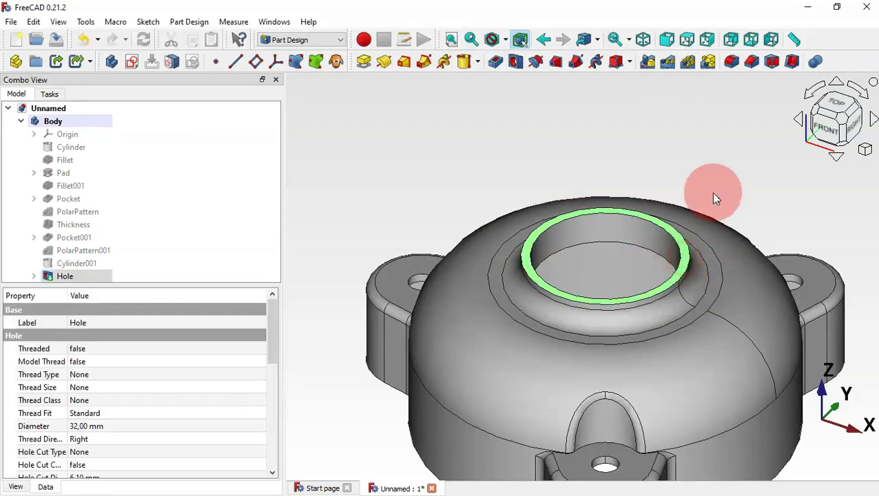
click(753, 63)
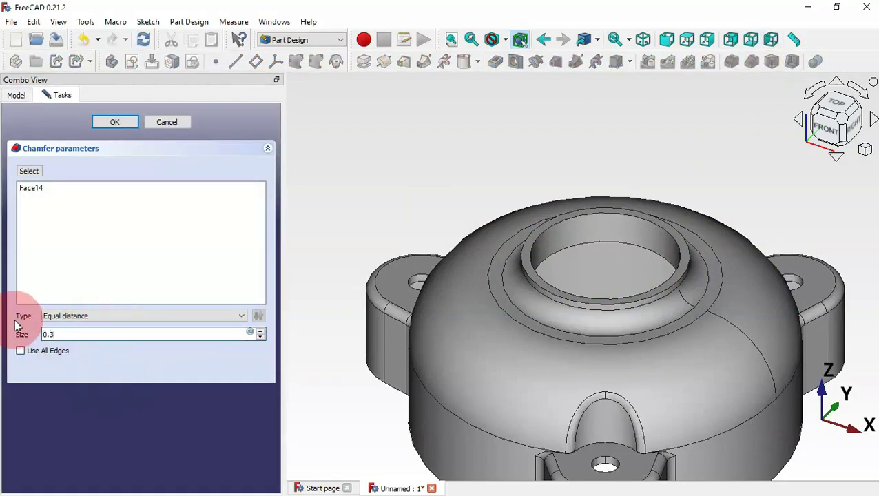
text(0.3)
key(Return)
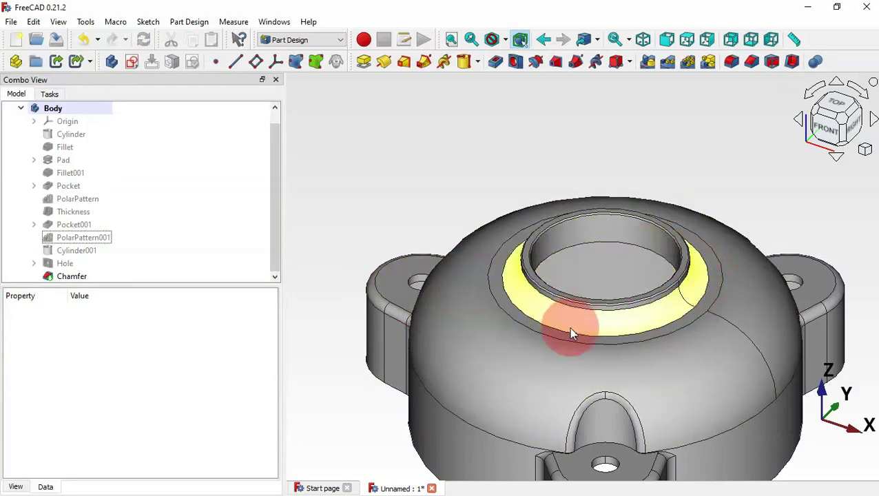
click(445, 209)
Hide the constraints and sketch a vertical slot across the middle of the mapped rectangle, about 0.4 mm in radius and 1.6 mm long
key(alt+Tab)
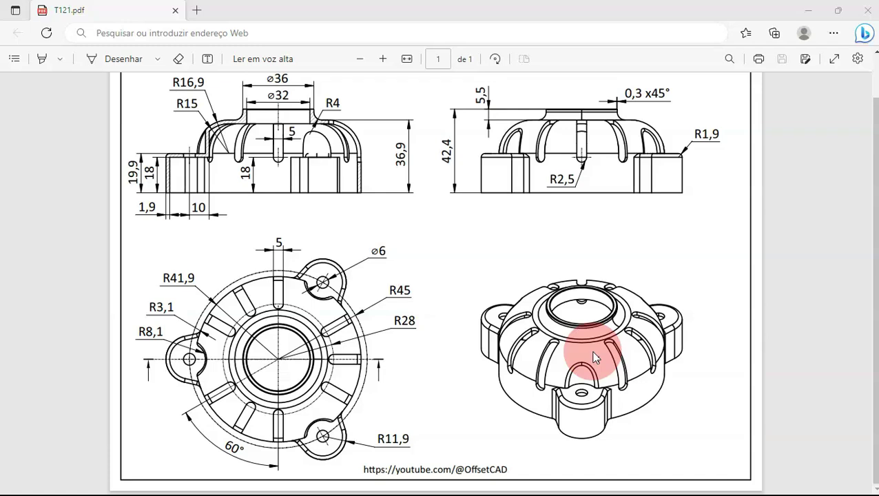
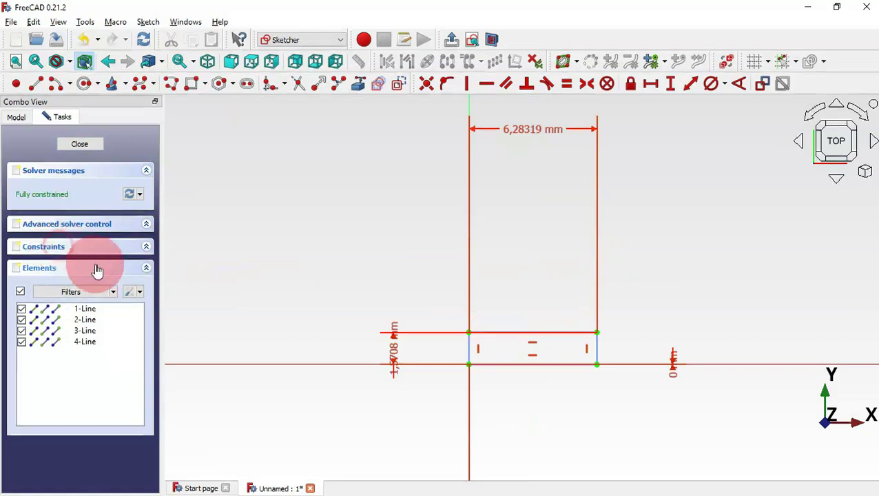
click(99, 270)
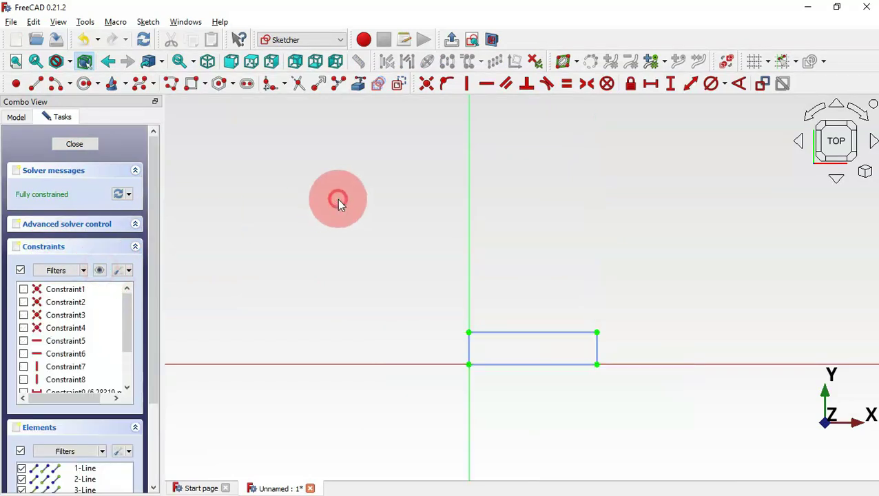
click(248, 84)
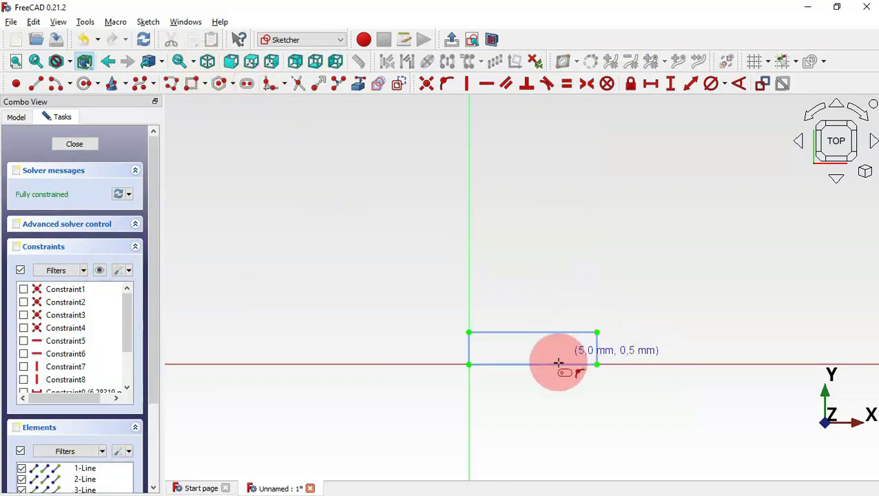
scroll(534, 373, up, 5)
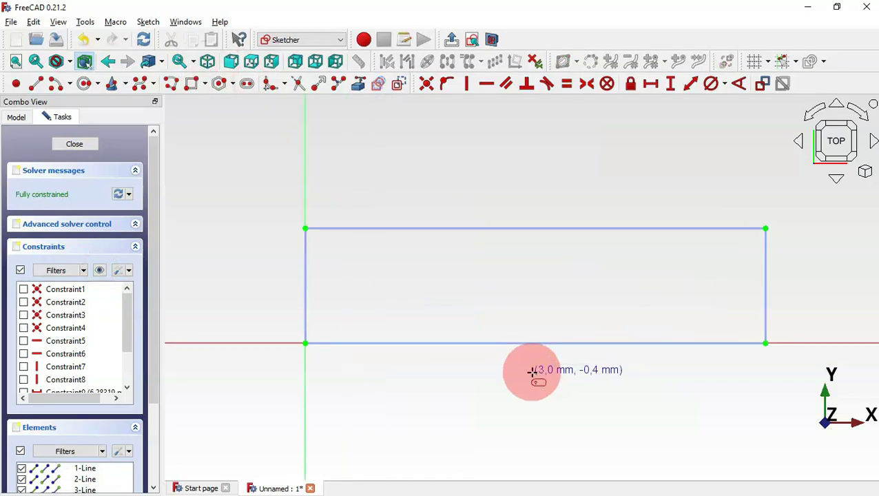
click(501, 253)
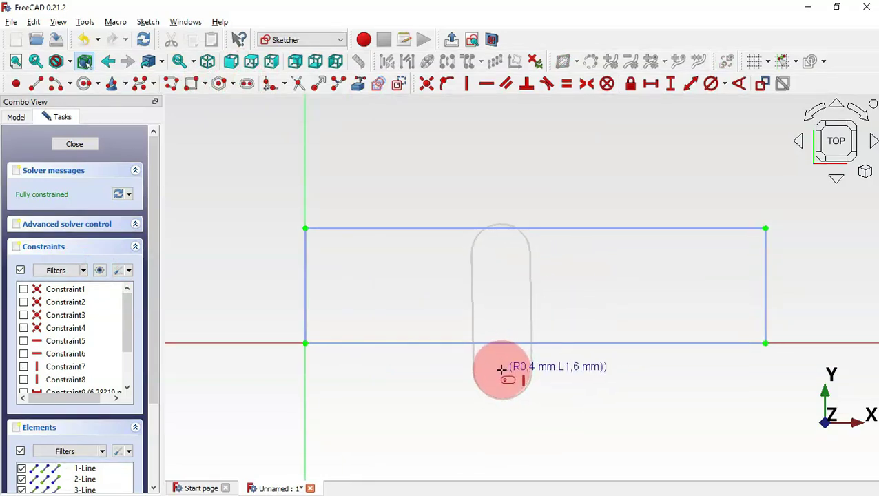
click(502, 370)
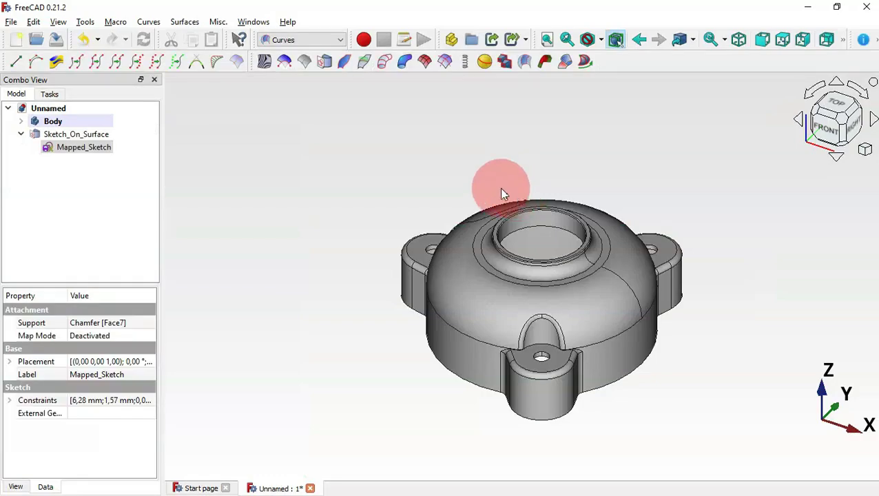
Examine the sketch outline mapped onto the dome near the lug recess and compare it with the slots in the drawing
mouse_move(501, 193)
middle_down()
mouse_move(536, 248)
mouse_move(412, 176)
mouse_move(440, 216)
mouse_move(514, 239)
mouse_move(556, 236)
mouse_move(506, 211)
mouse_move(456, 222)
mouse_move(407, 218)
mouse_move(510, 233)
middle_up()
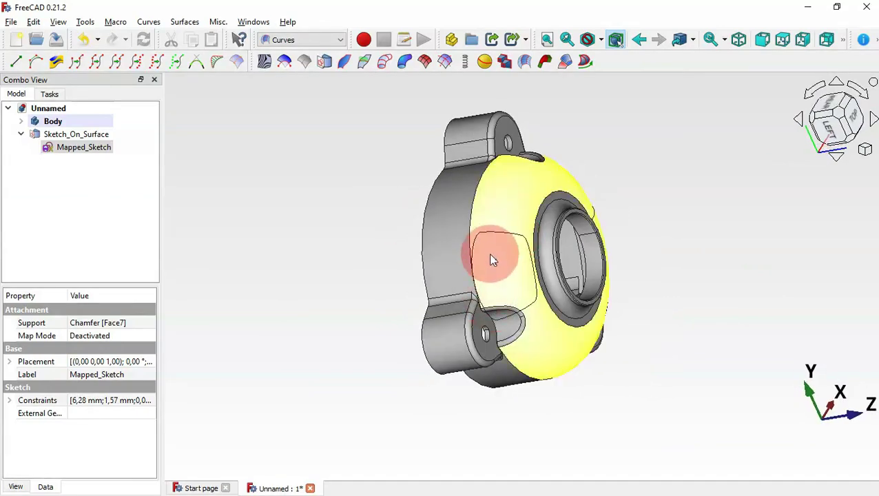
scroll(490, 293, up, 3)
scroll(491, 293, up, 2)
middle_drag(488, 290, 626, 220)
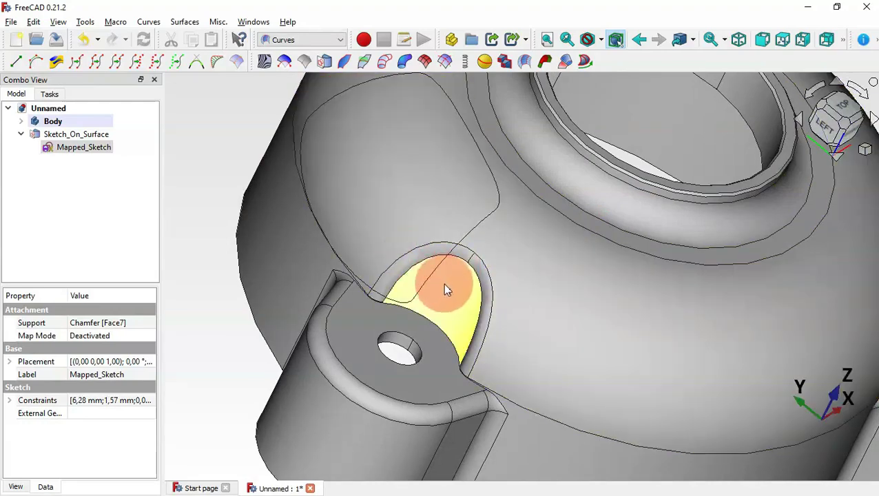
key(0)
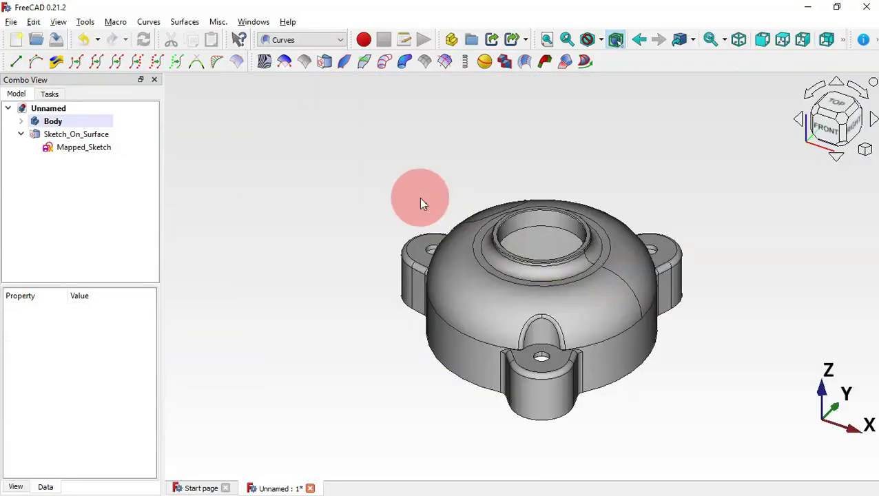
key(alt+Tab)
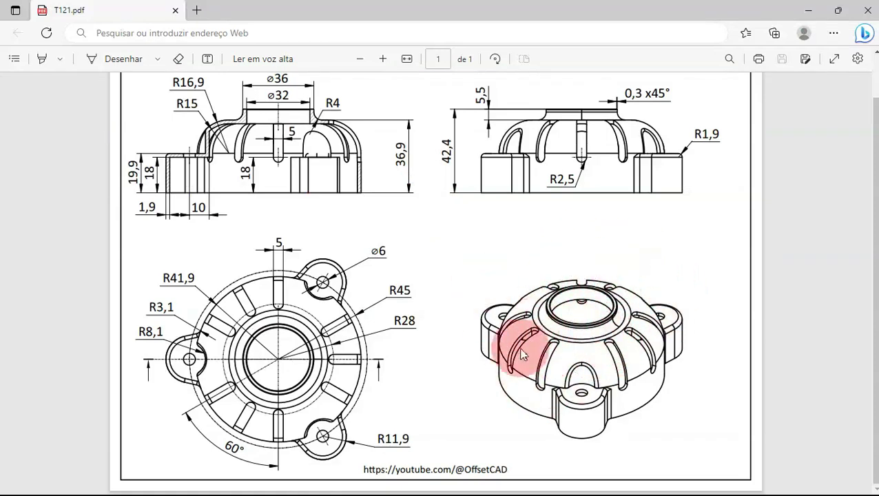
key(alt+Tab)
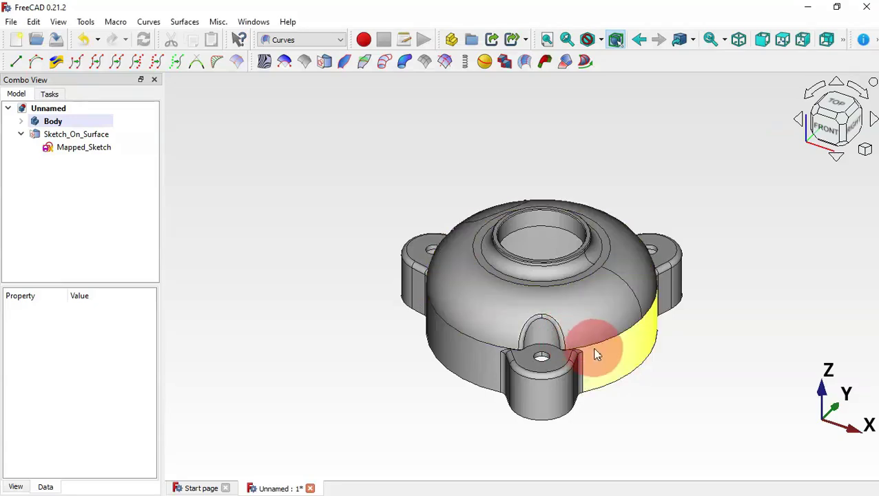
Delete the Sketch_On_Surface object and its Mapped_Sketch
click(88, 136)
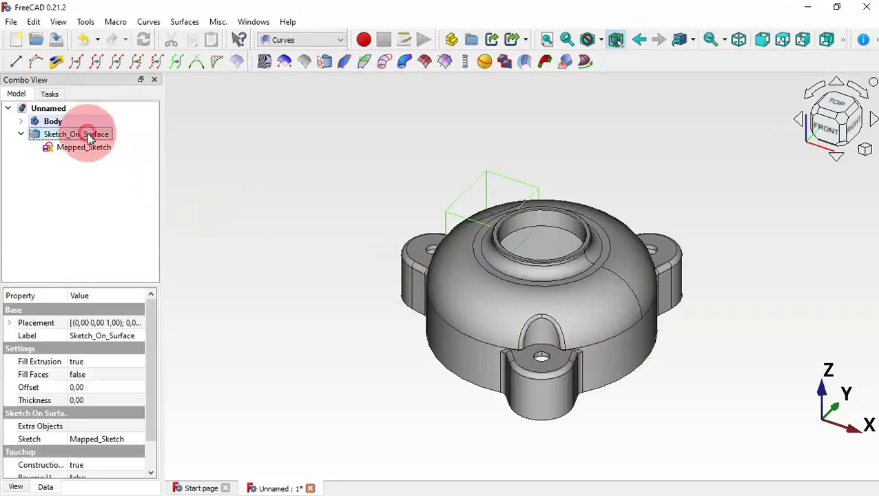
key(Delete)
click(70, 136)
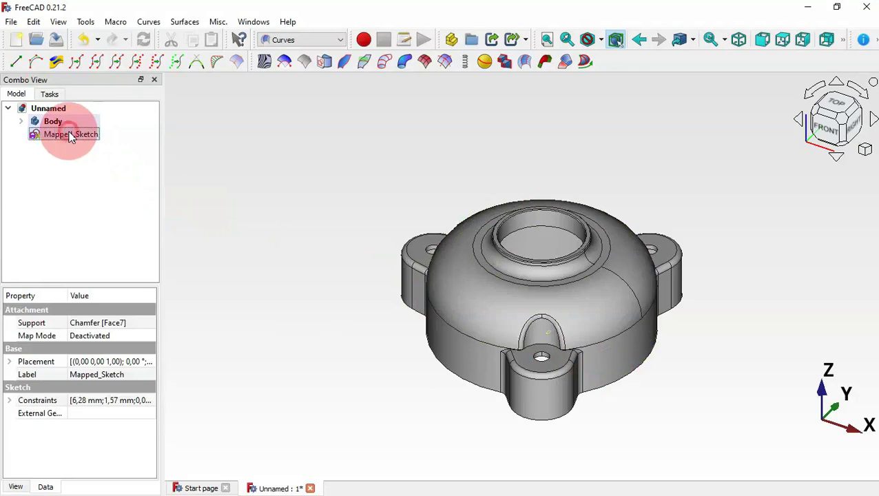
key(Delete)
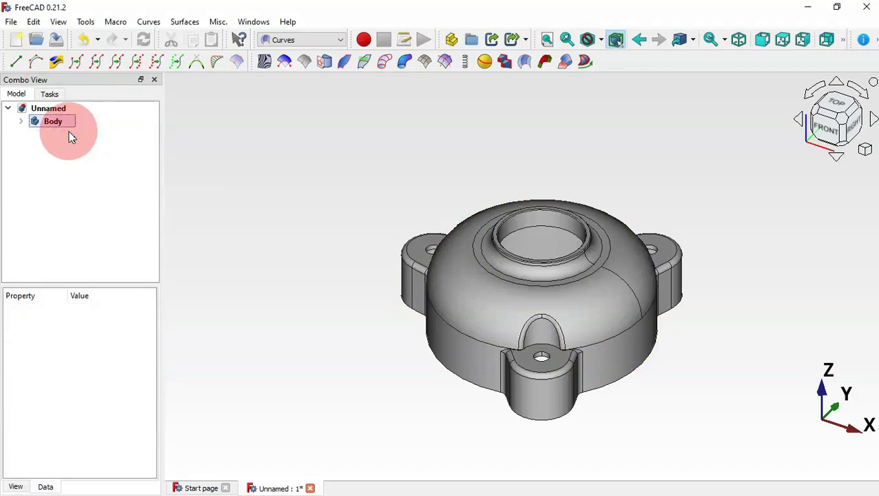
Switch to the Part Design workbench and start a sketch on the narrow flat ring face around the collar
click(307, 40)
click(303, 112)
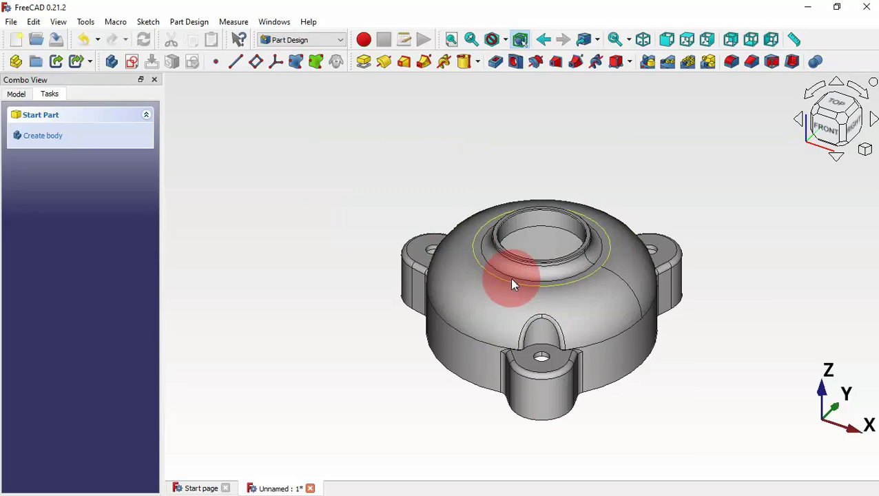
scroll(510, 278, up, 5)
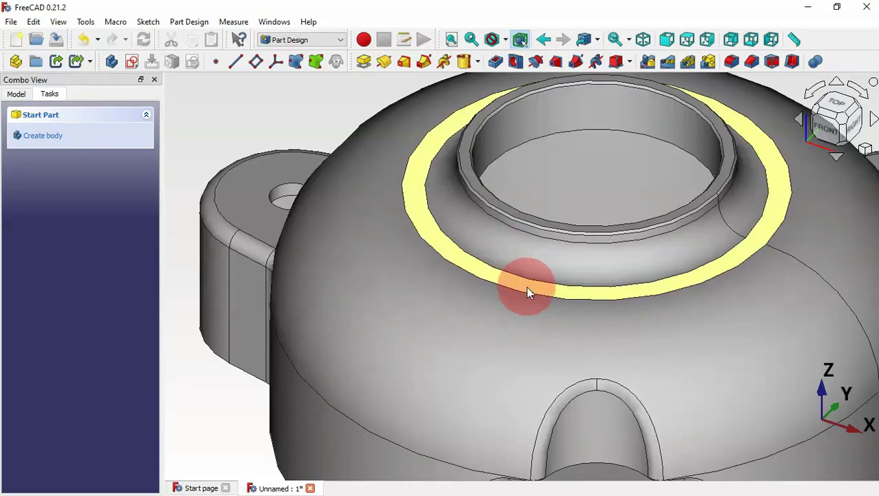
click(526, 286)
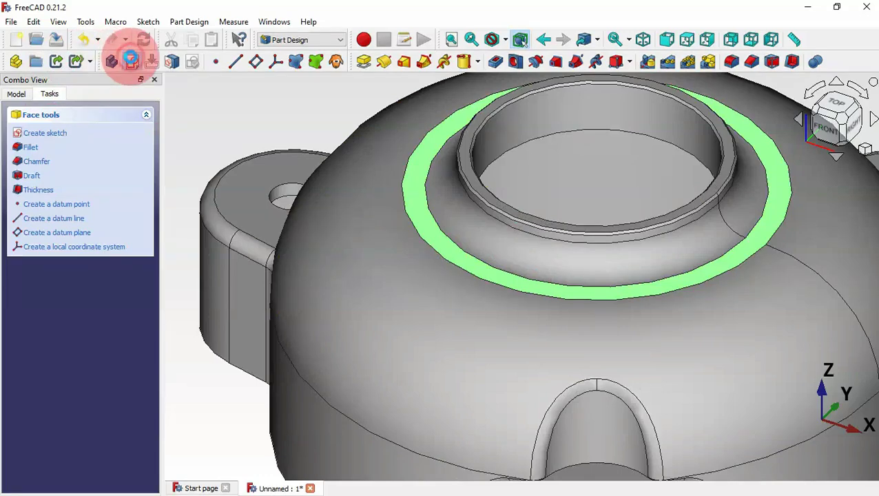
click(132, 61)
scroll(651, 334, down, 3)
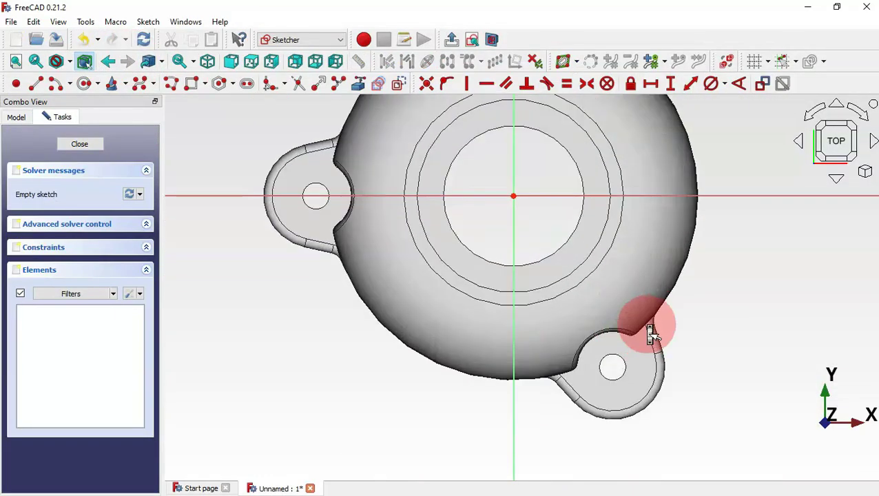
Sketch a slot along the vertical axis below the origin, about 8.4 mm in radius and 34 mm long
click(246, 83)
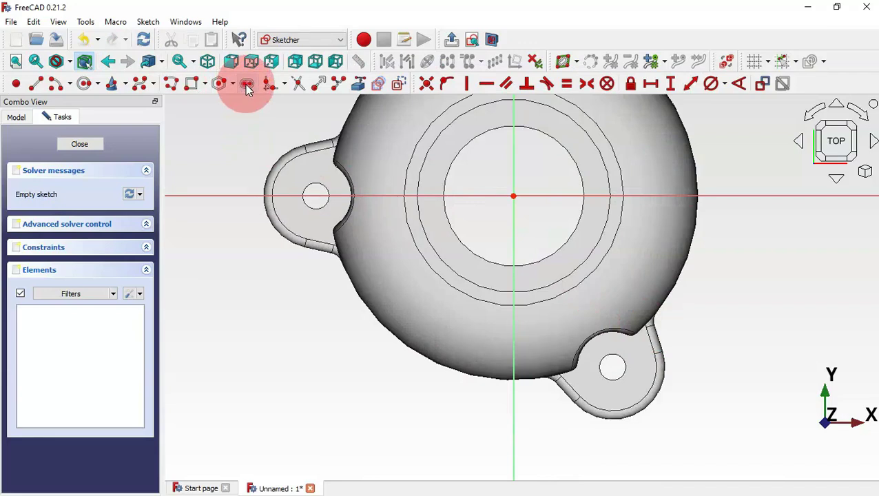
click(514, 280)
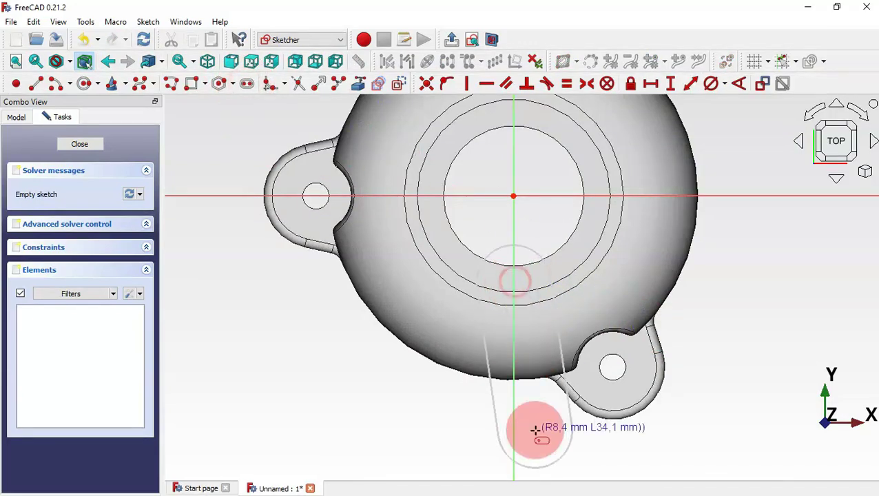
click(514, 429)
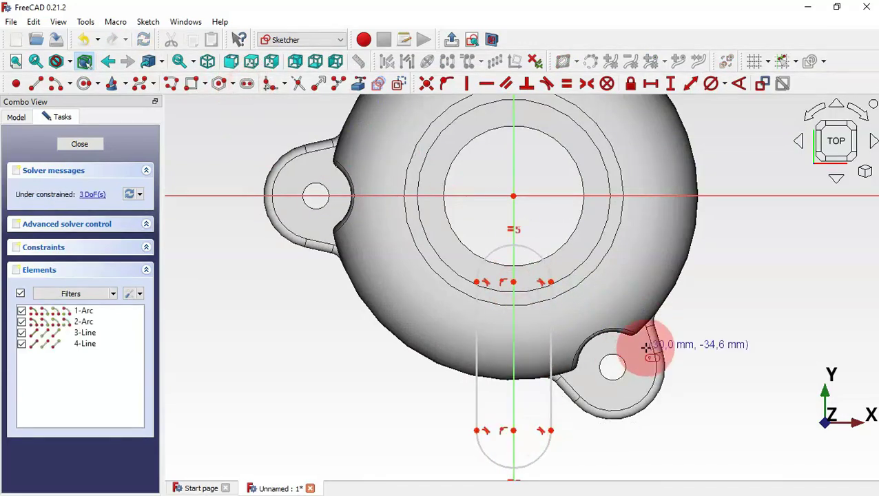
Constrain the slot's end radius to 2.5 mm, checking the value in the T121.pdf drawing
click(724, 84)
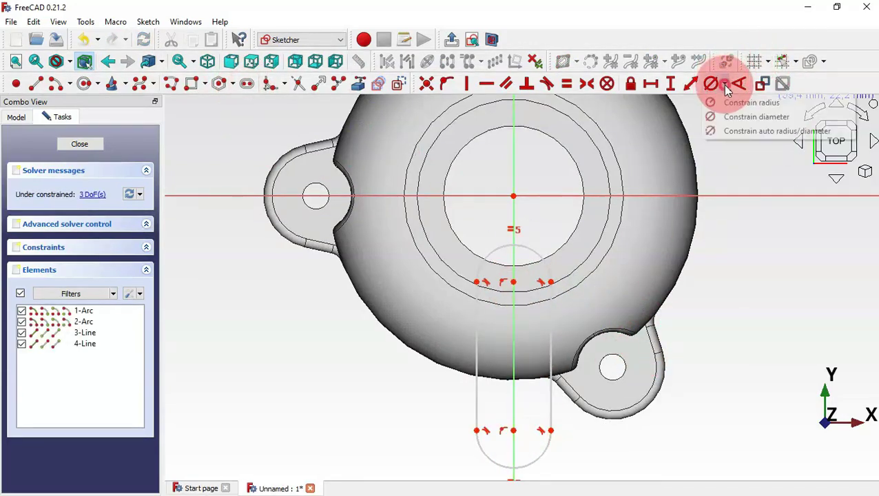
click(731, 104)
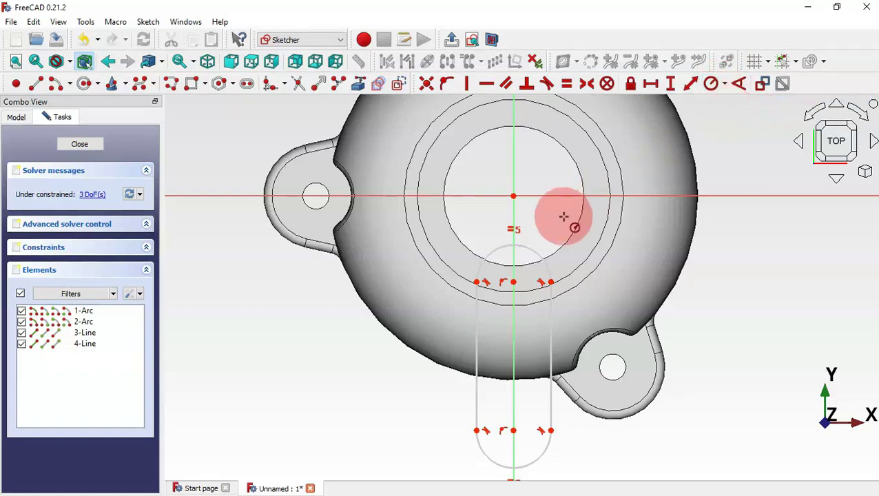
click(532, 246)
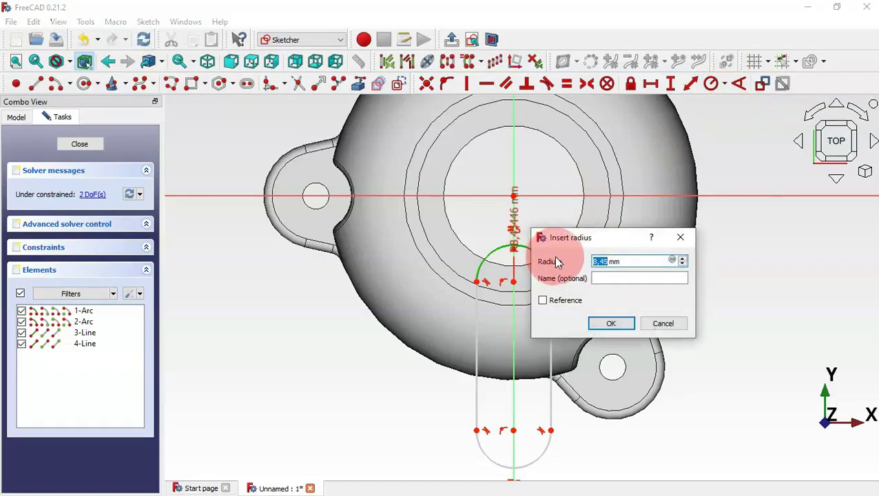
key(alt+Tab)
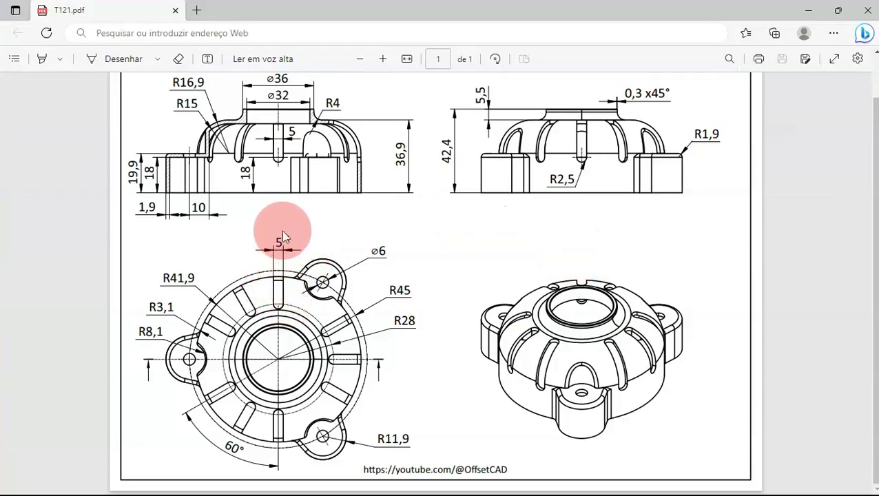
key(alt+Tab)
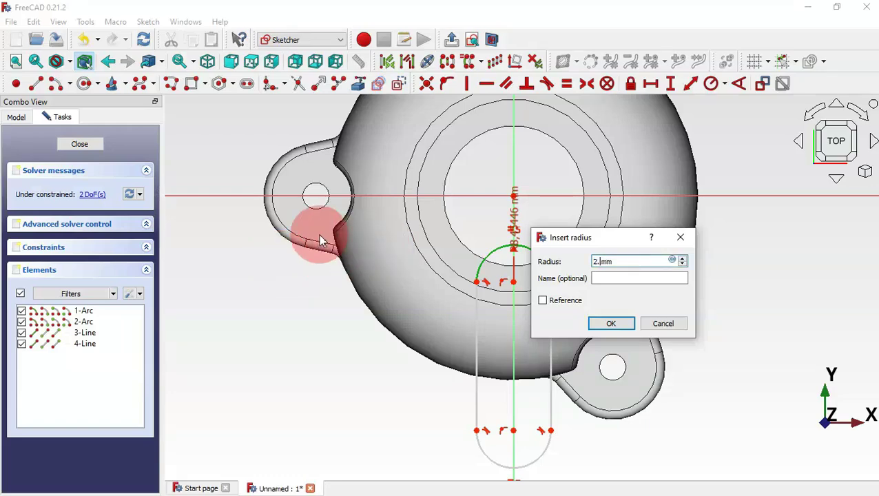
key(Return)
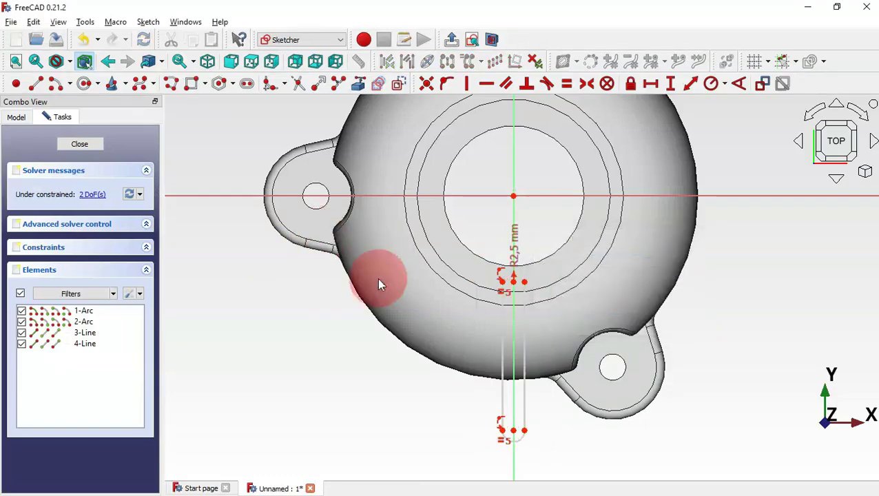
Constrain the vertical distance from the origin to the slot's upper arc centre to 28 mm, following the drawing
key(alt+Tab)
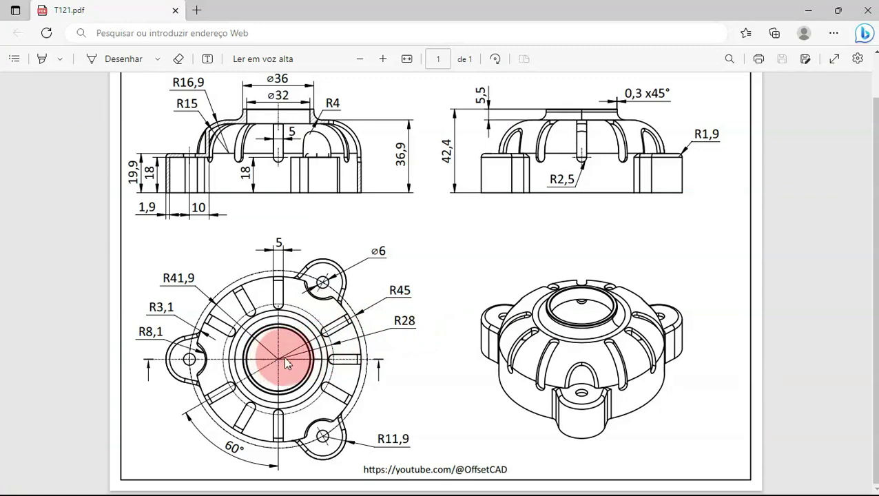
key(alt+Tab)
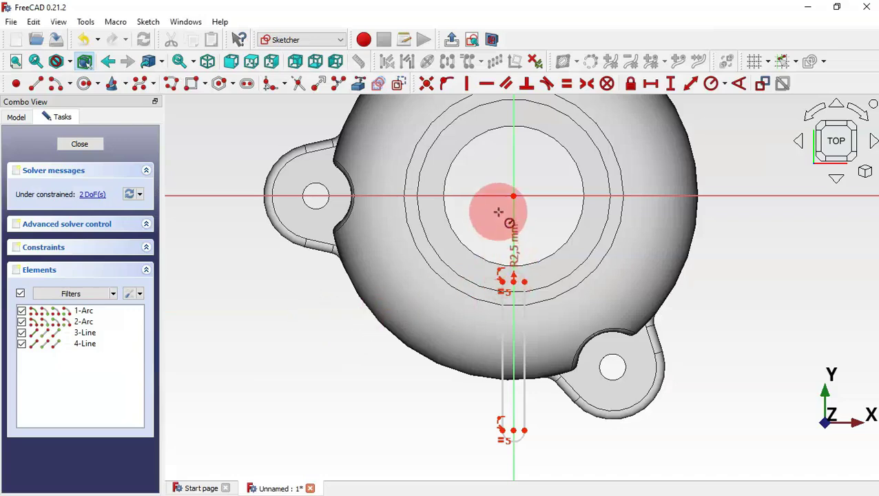
click(671, 83)
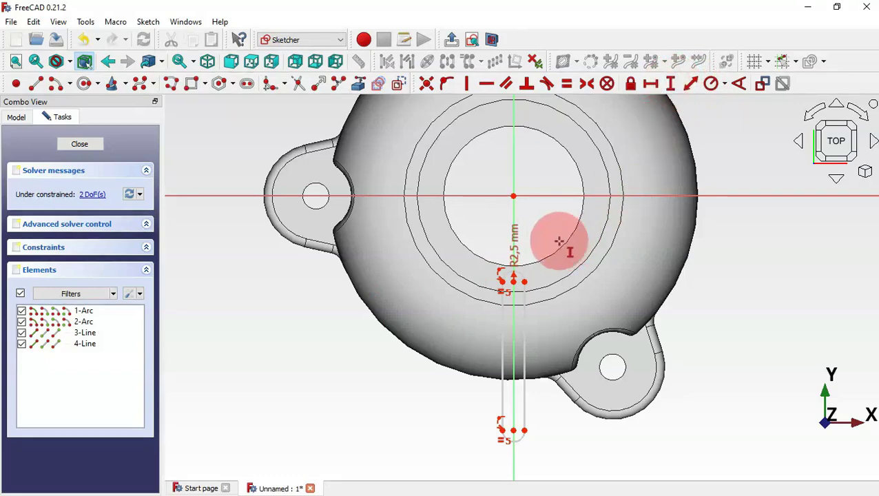
click(513, 196)
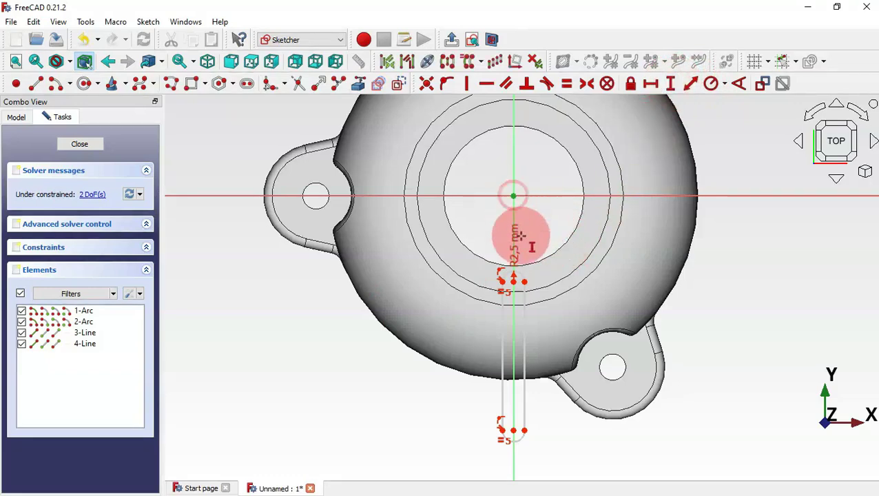
click(513, 279)
key(alt+Tab)
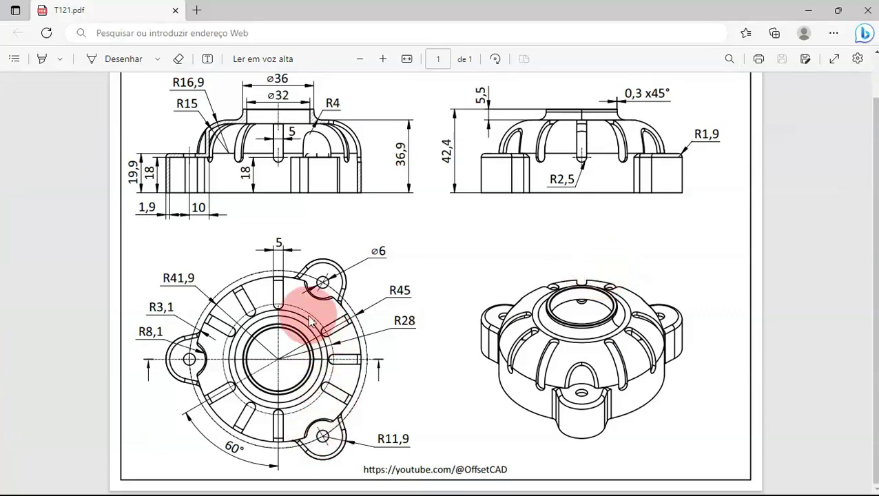
key(alt+Tab)
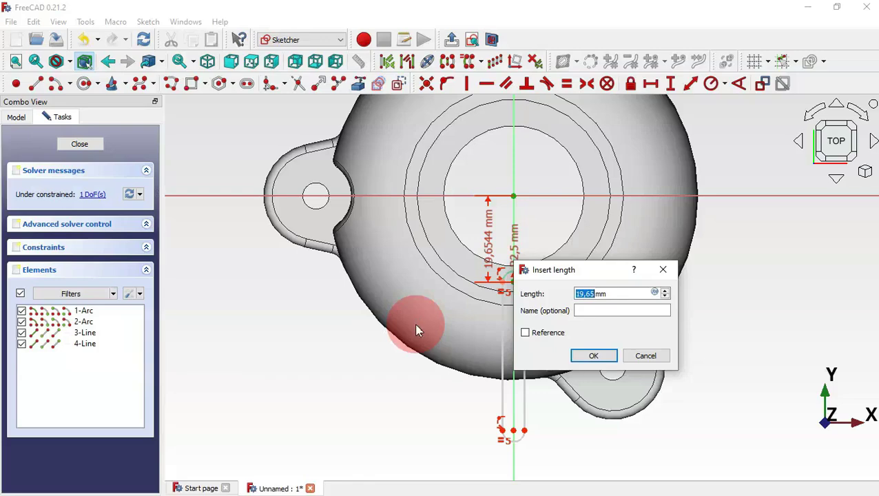
text(28)
key(Return)
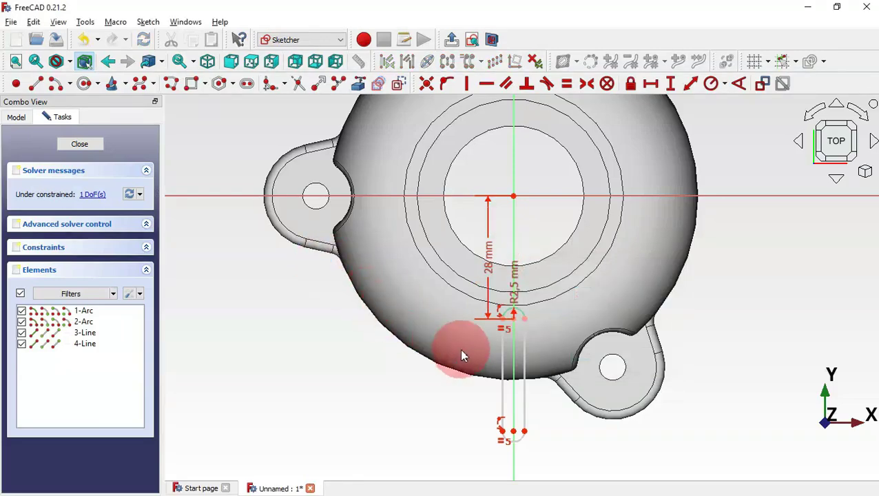
Constrain the slot's straight side to 20 mm and leave the sketch
key(i)
click(524, 377)
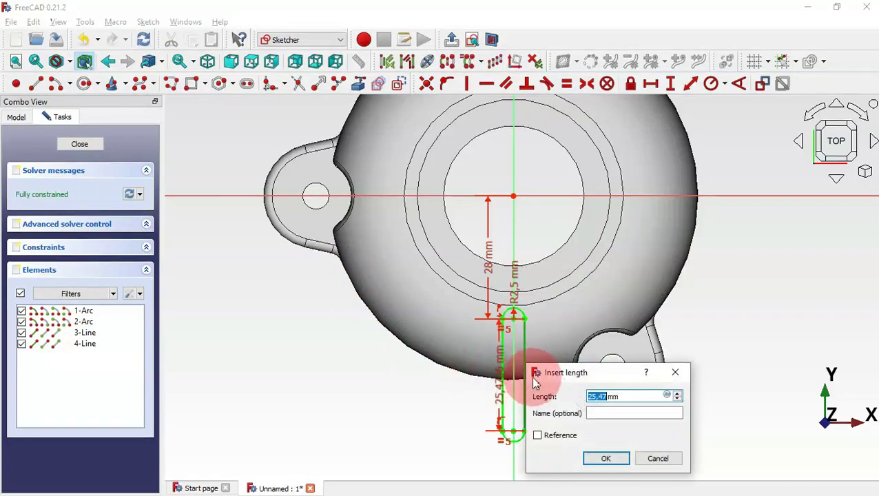
text(20)
key(Return)
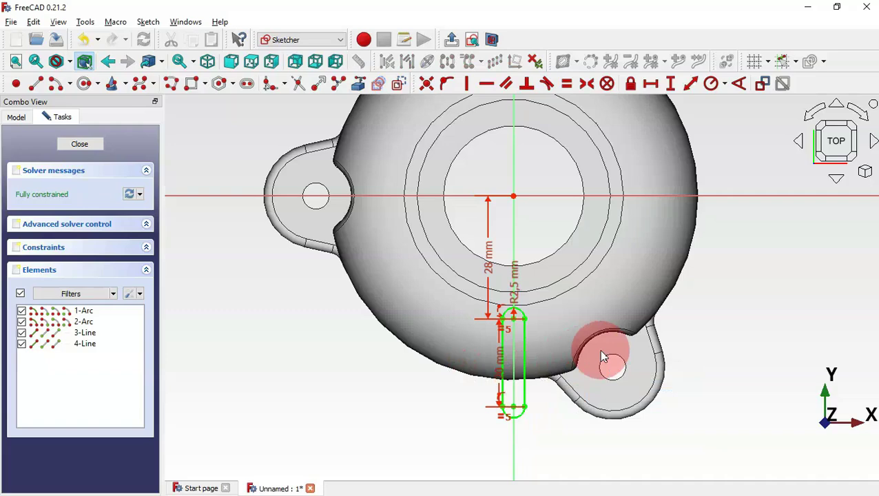
key(Escape)
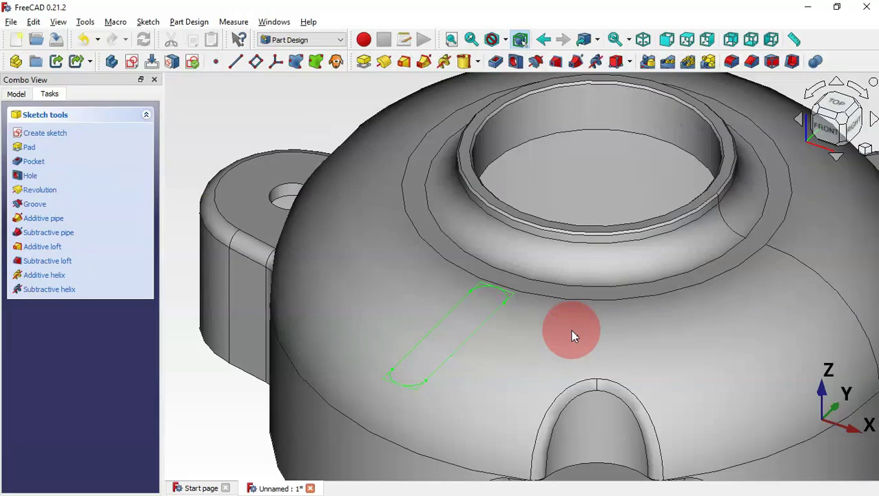
Pocket the slot sketch 15 mm deep into the dome
scroll(572, 336, down, 3)
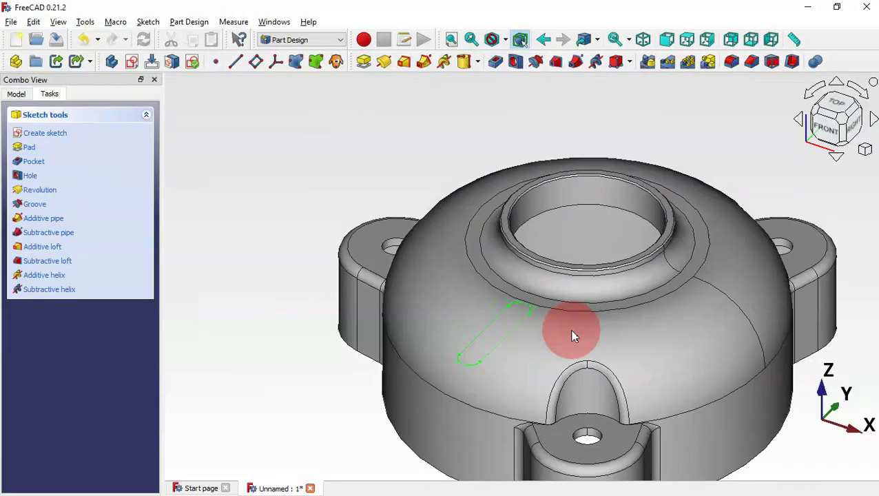
click(496, 62)
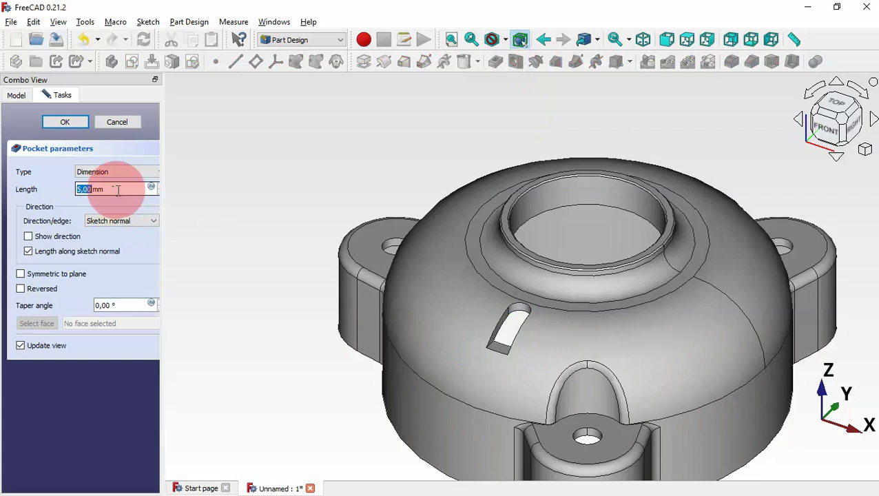
drag(117, 190, 74, 190)
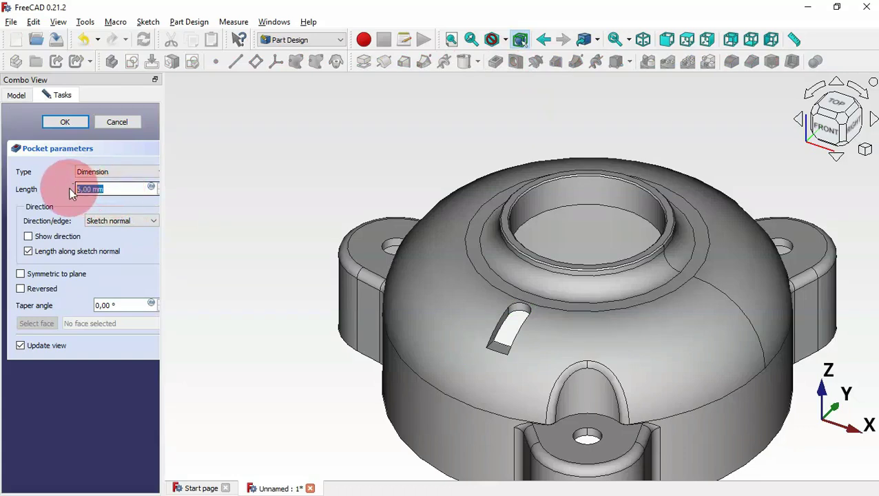
text(15)
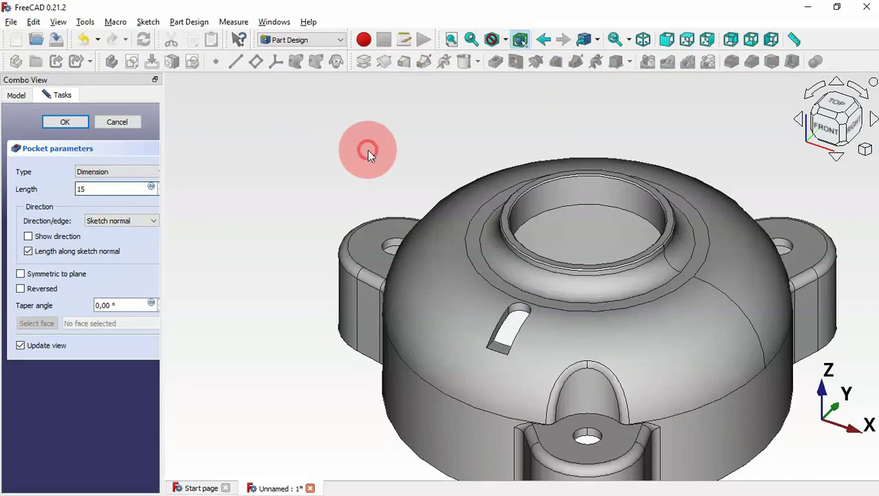
click(64, 122)
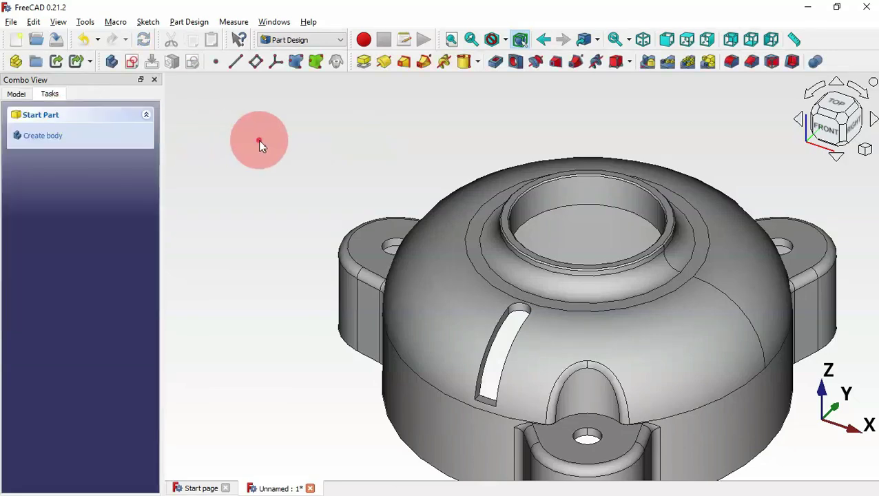
Start a new sketch on the XZ-plane and turn off the section view
key(v)
key(f)
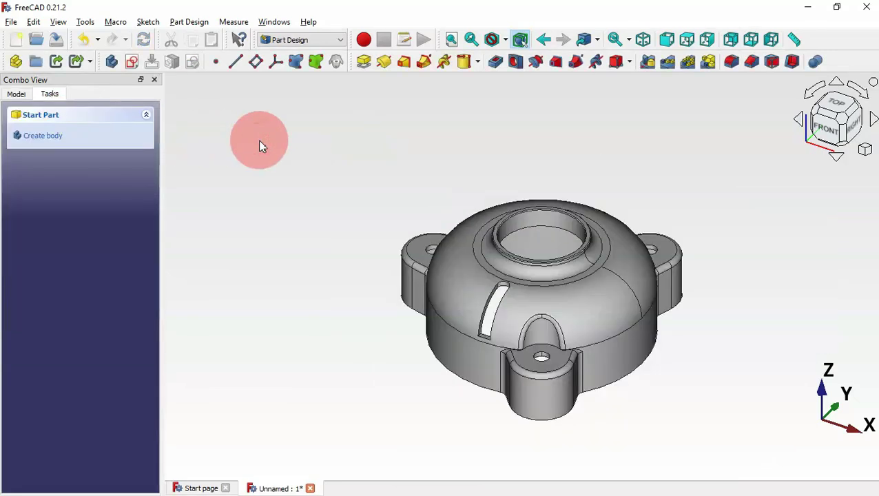
click(132, 62)
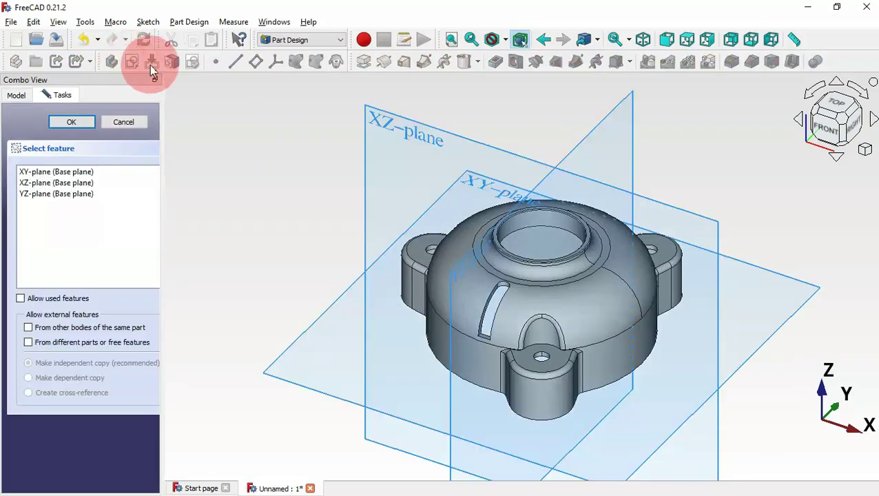
middle_drag(273, 232, 377, 260)
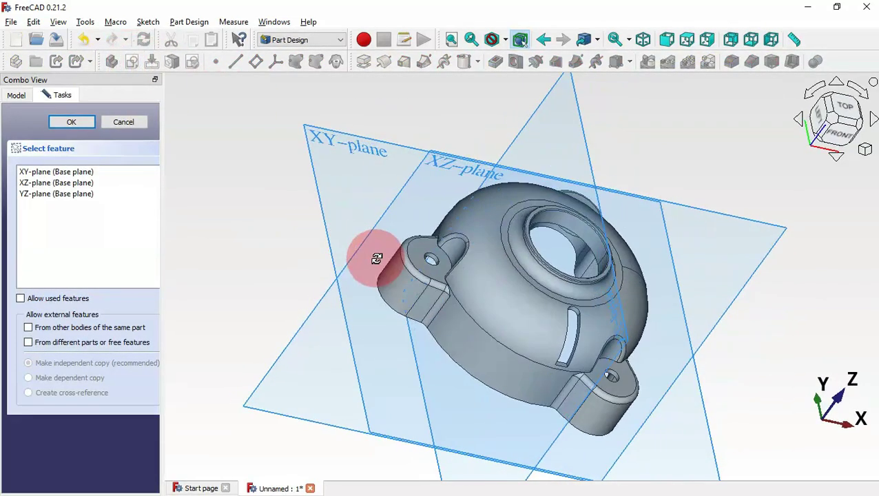
click(456, 166)
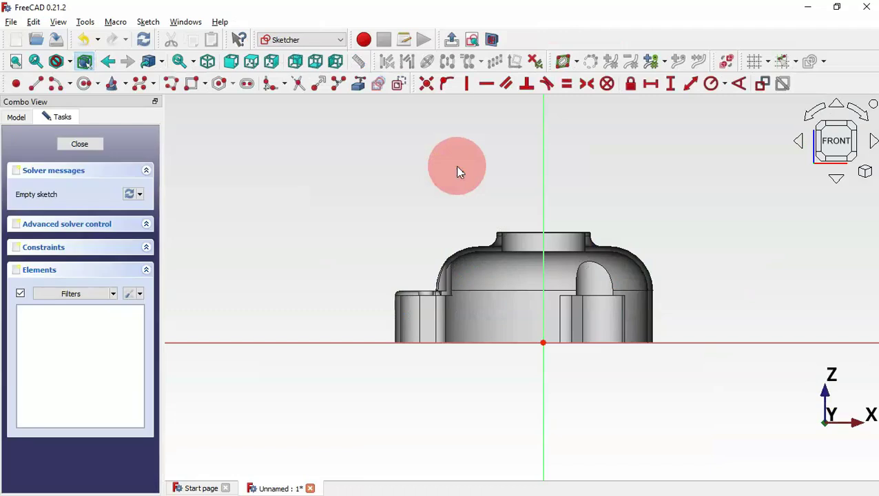
click(493, 41)
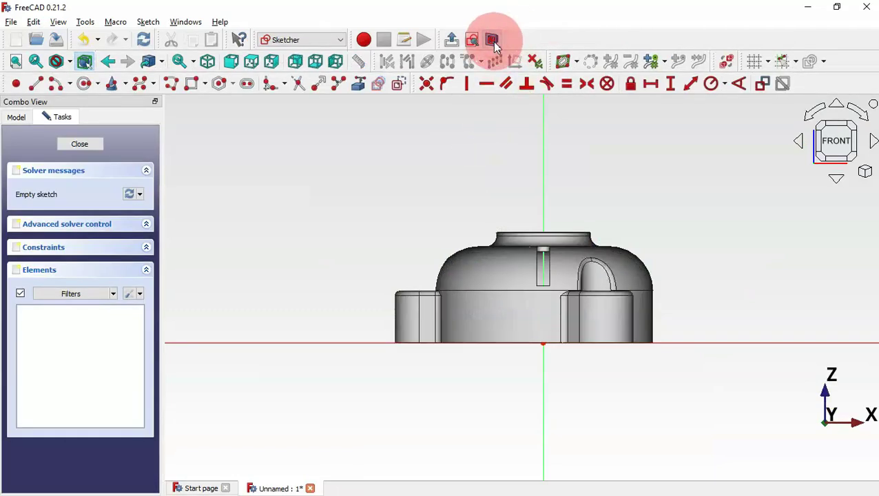
Project the two side edges of the existing dome slot into the sketch as external geometry and turn on the section view
scroll(547, 268, up, 3)
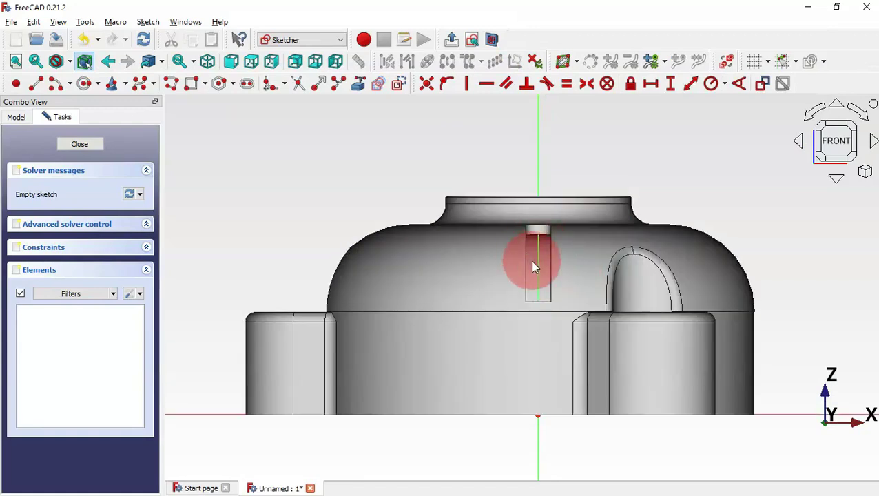
click(357, 83)
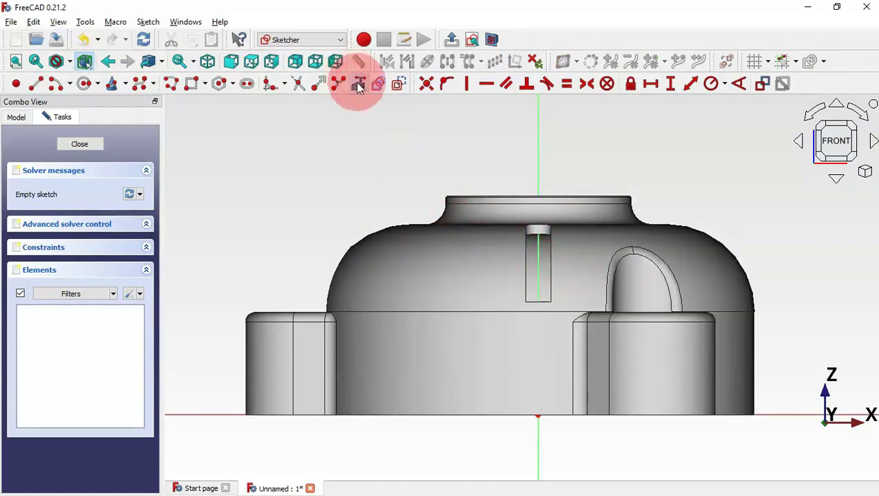
click(528, 277)
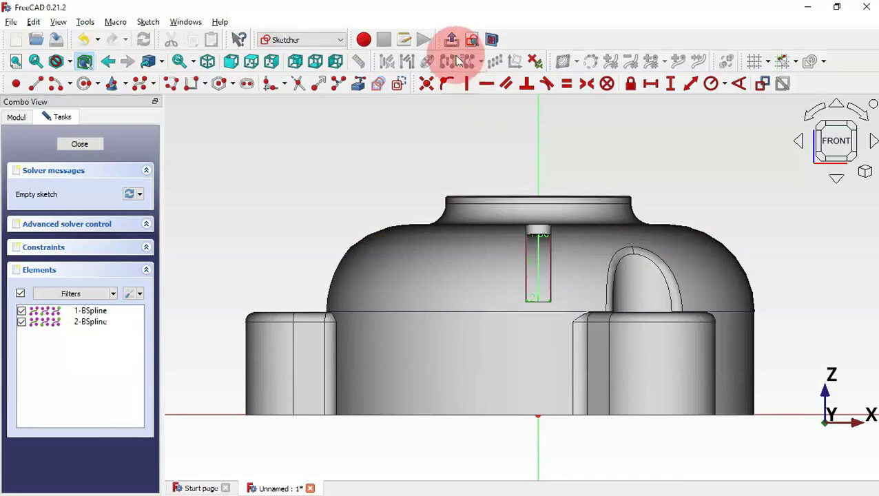
click(491, 39)
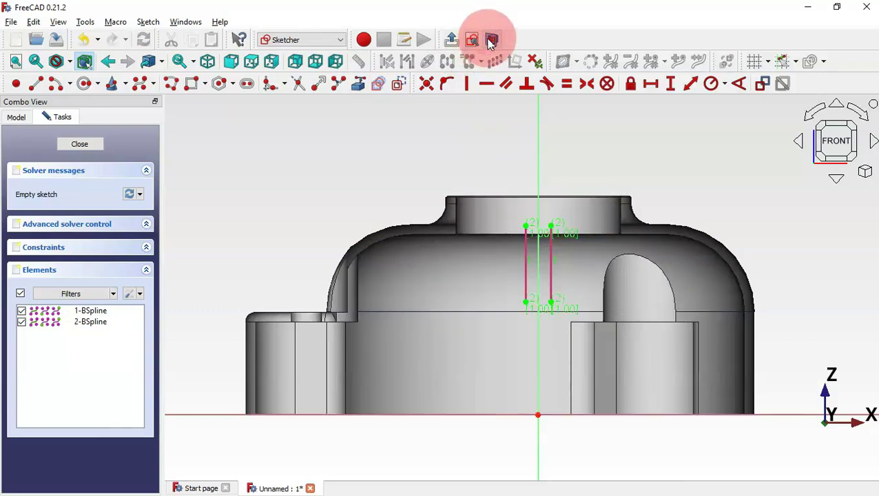
Sketch a slot along the vertical axis, centres at heights of about 27 and 10 mm, and constrain its arc endpoint onto the projected side edge
click(248, 85)
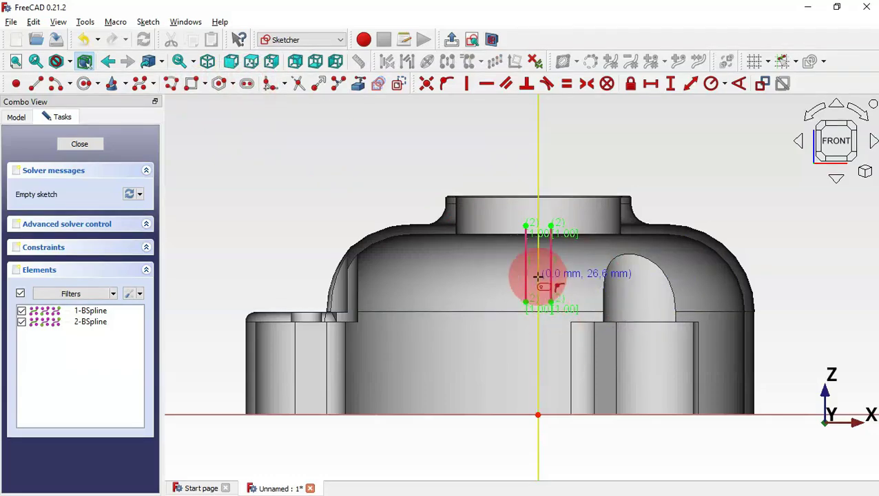
drag(538, 275, 538, 363)
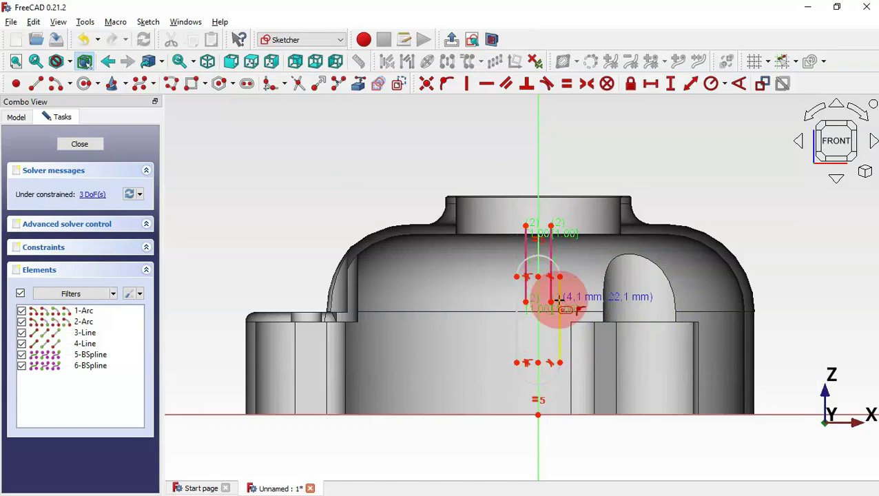
scroll(527, 291, up, 1)
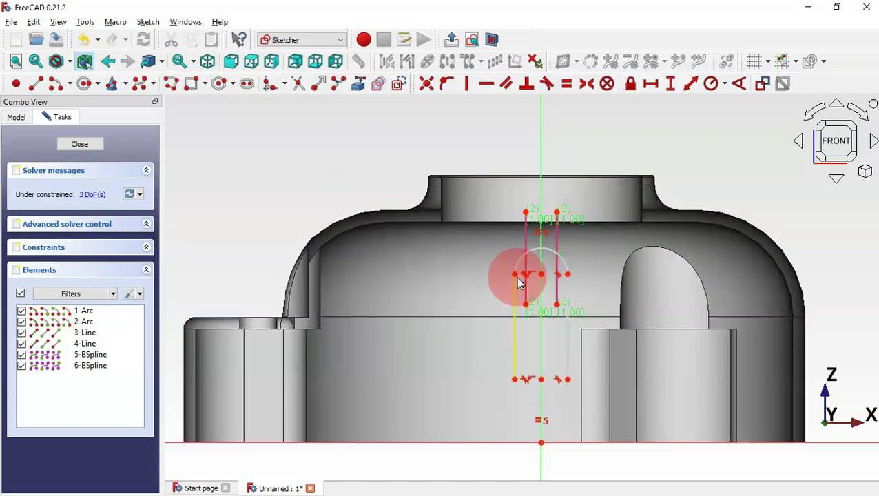
click(519, 279)
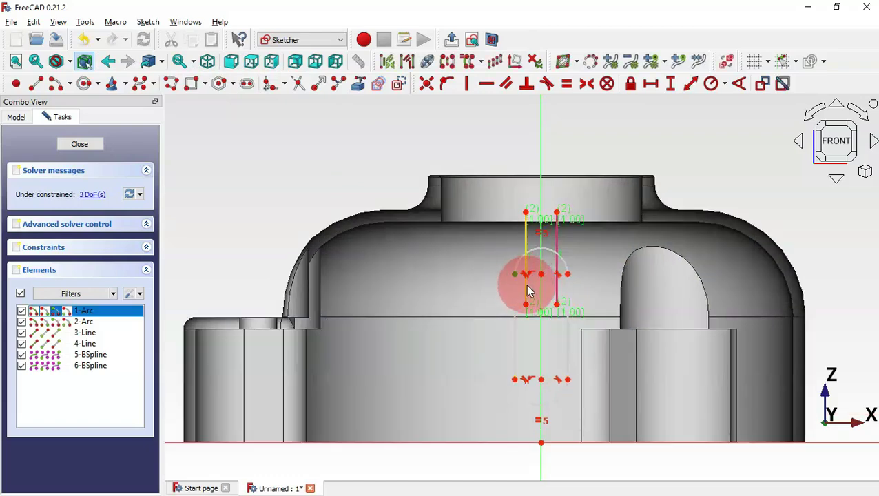
click(447, 84)
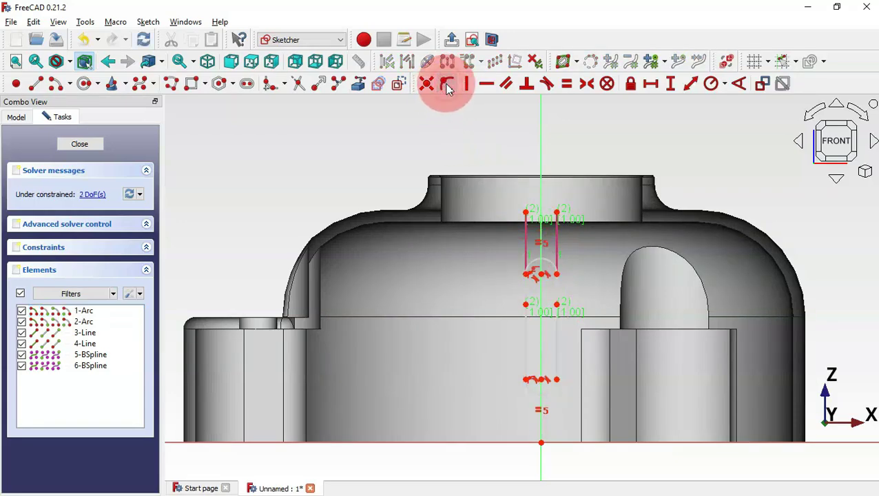
click(560, 255)
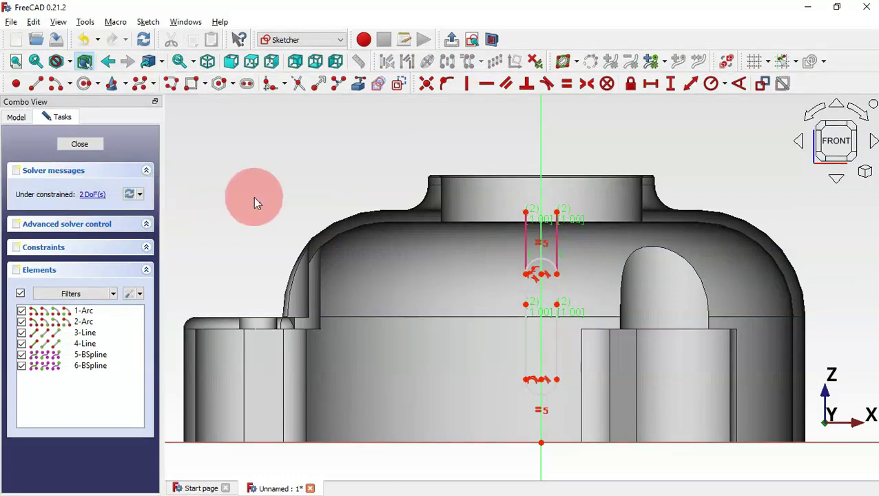
Following the drawing, constrain the slot's lower arc centre 18 mm above the origin, set its straight side to 8.60 mm and leave the sketch
key(alt+Tab)
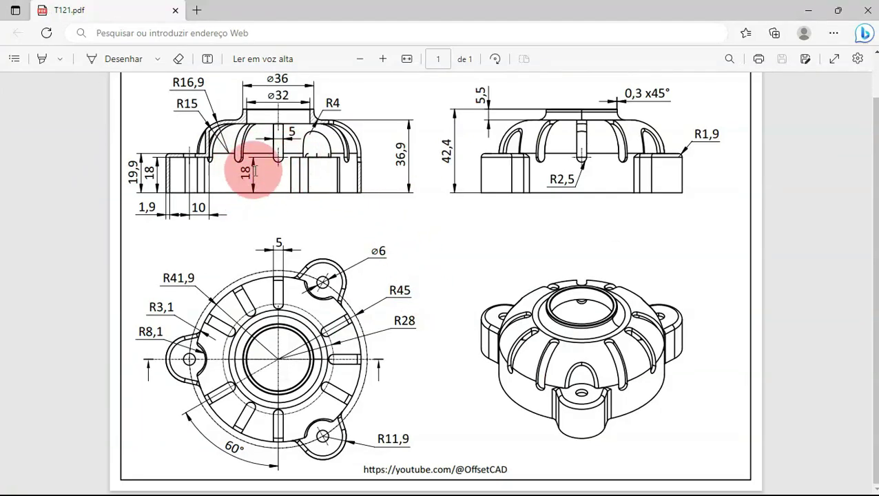
key(alt+Tab)
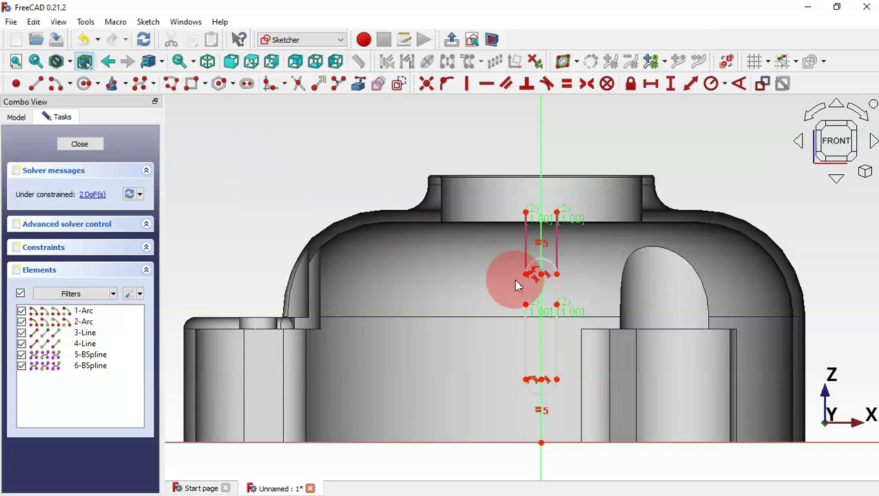
click(671, 83)
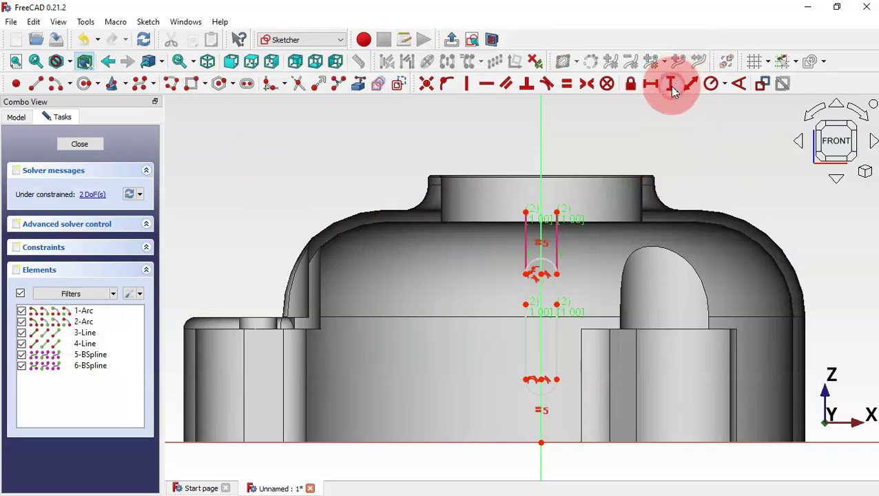
click(542, 444)
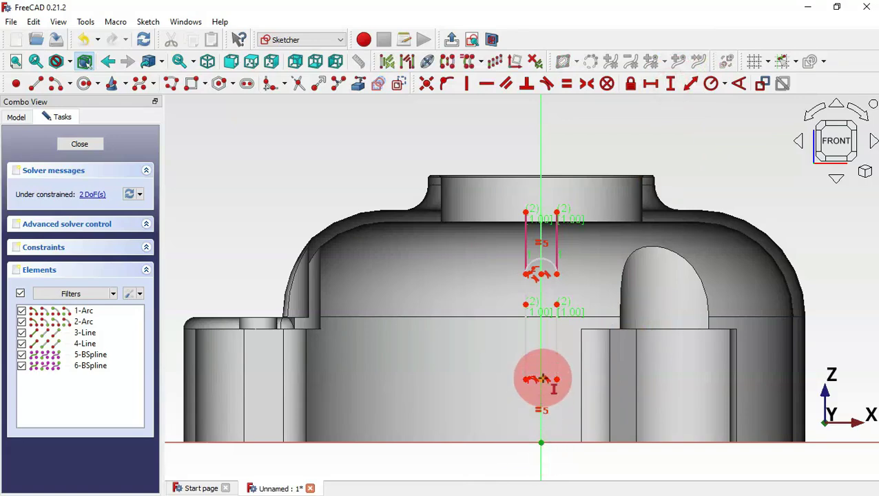
click(542, 379)
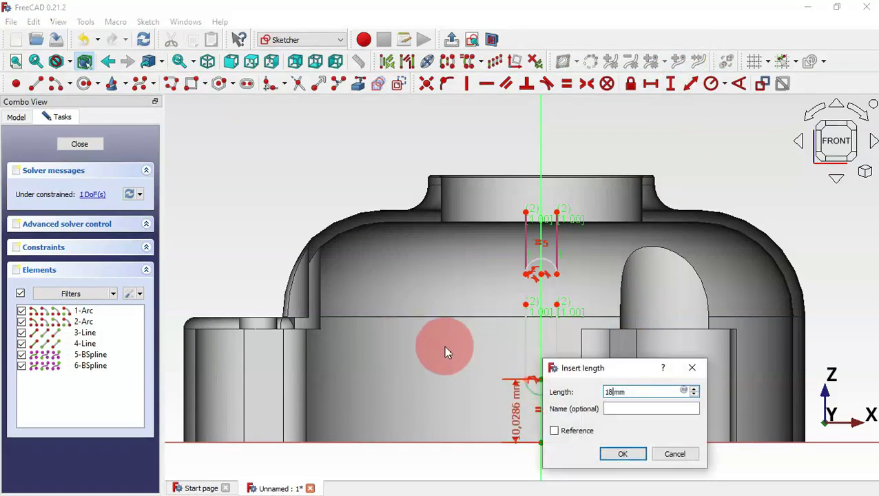
text(18)
key(Return)
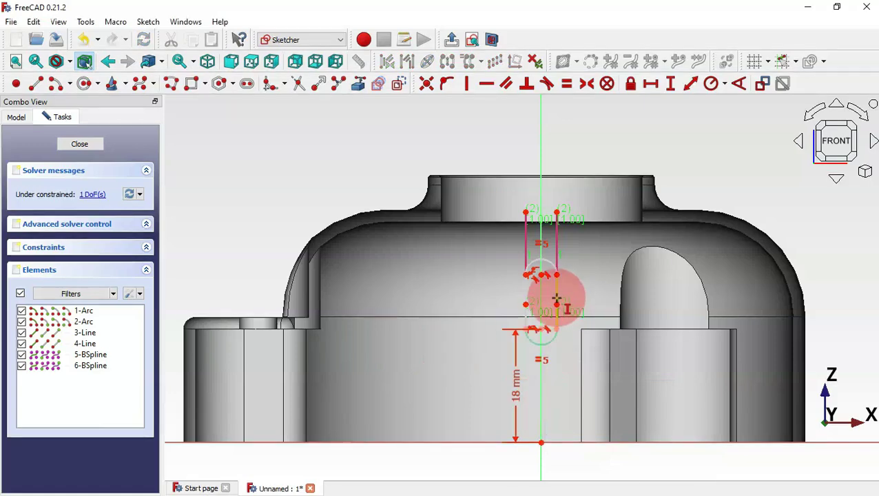
click(558, 314)
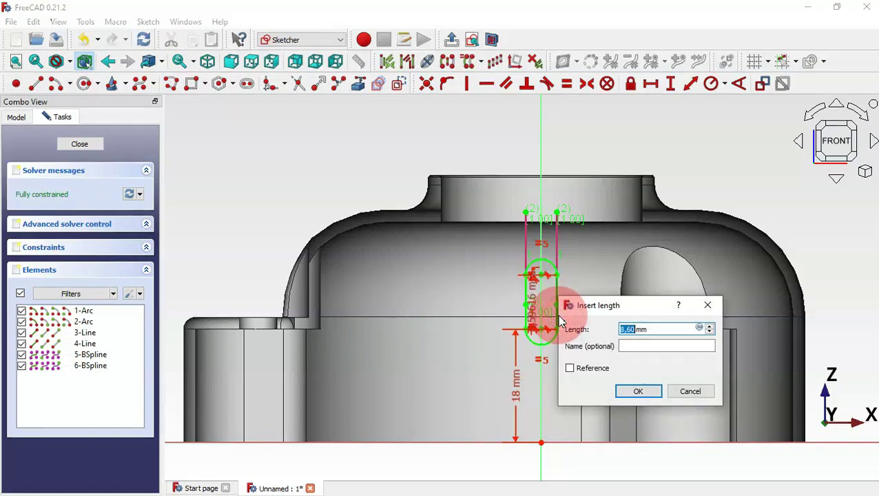
key(Return)
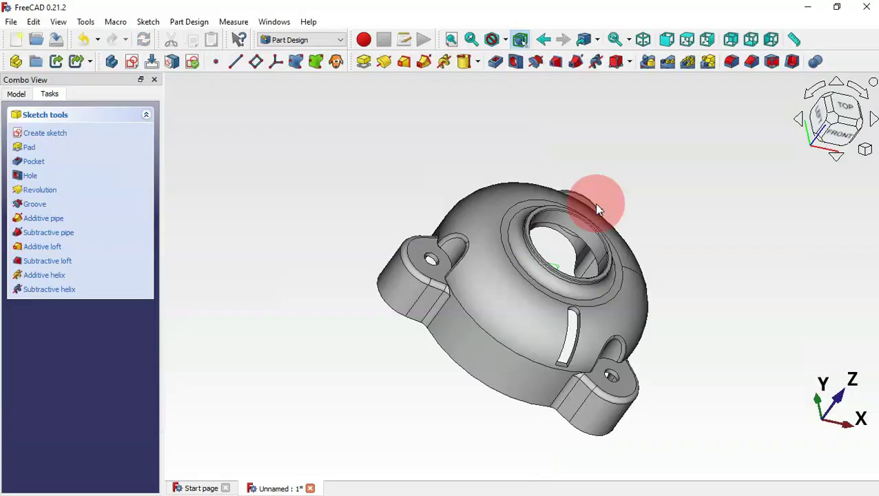
Pocket the new slot sketch through all in the reversed direction so it cuts the dome's front wall
click(496, 63)
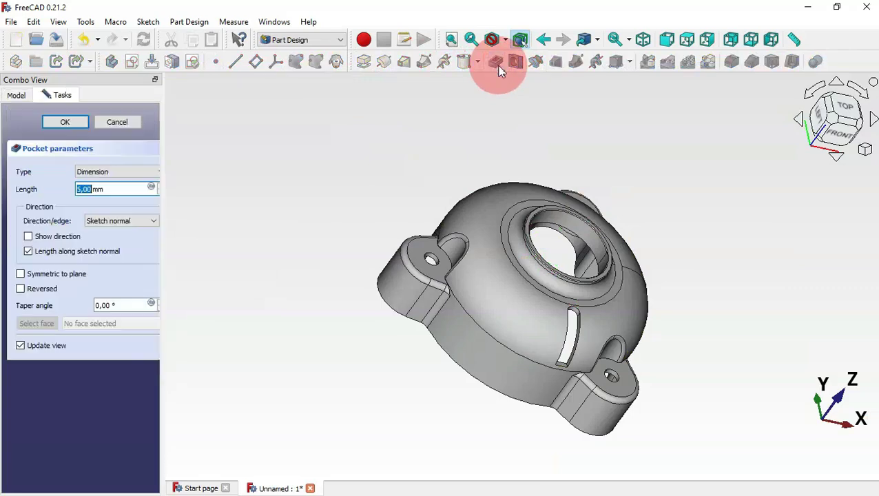
drag(163, 165, 204, 167)
click(164, 181)
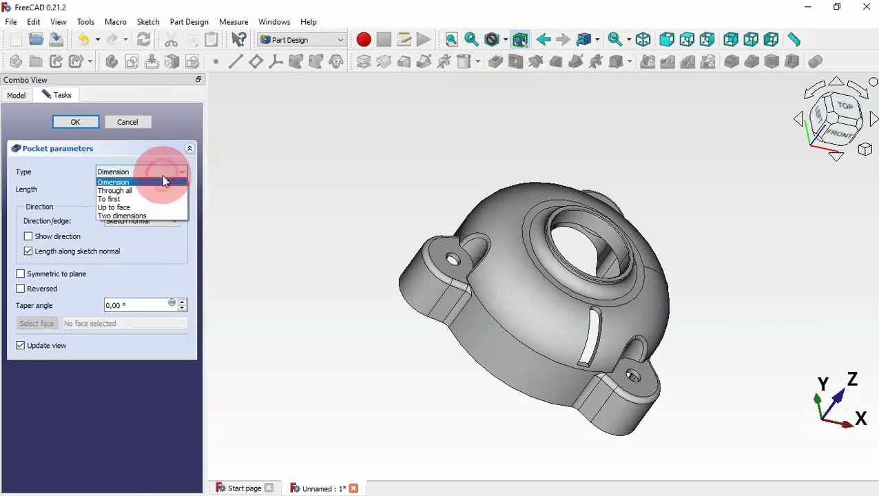
key(Escape)
key(Down)
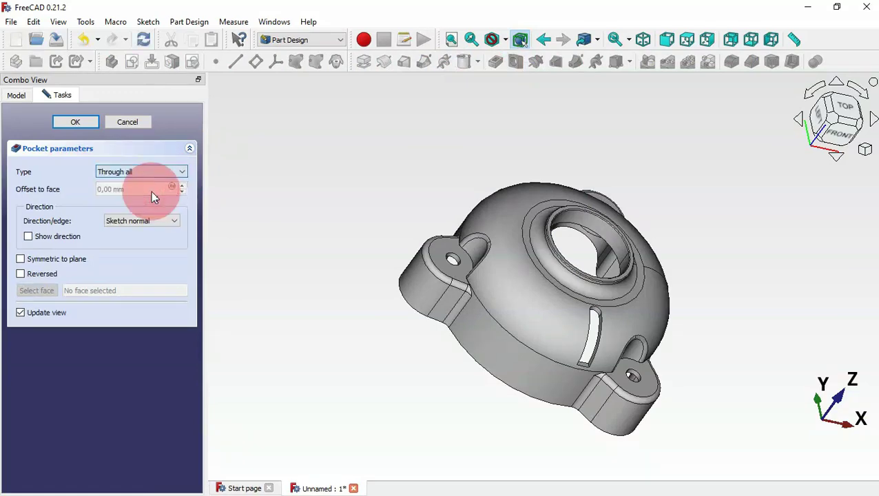
middle_drag(337, 190, 534, 207)
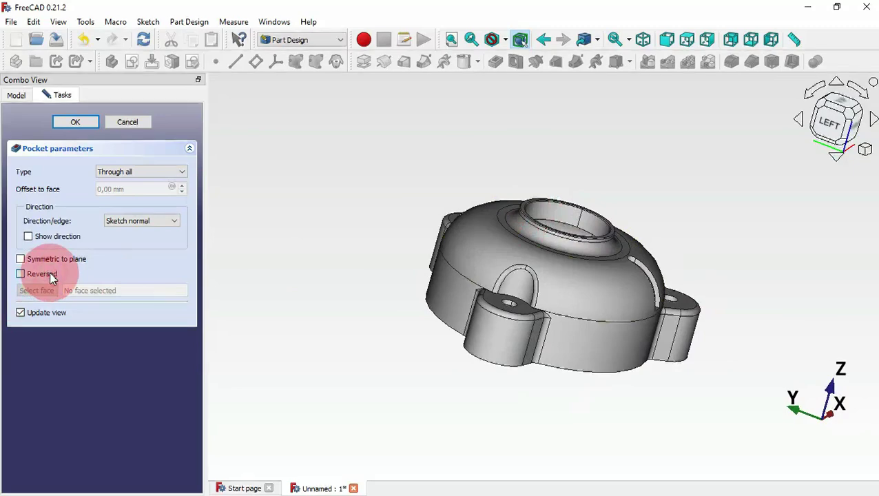
click(51, 275)
middle_drag(609, 215, 630, 281)
mouse_move(363, 280)
middle_down()
mouse_move(416, 297)
mouse_move(359, 290)
middle_up()
click(65, 125)
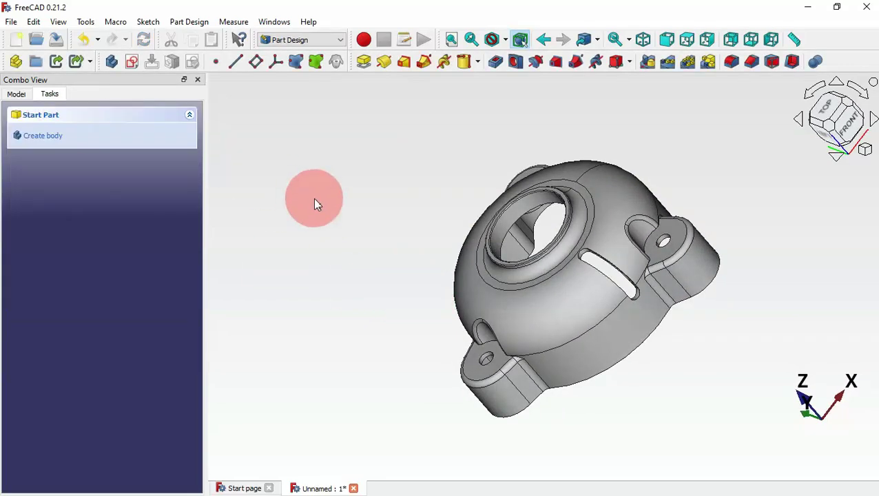
Check the slot layout in the drawing, then create a MultiTransform of Pocket002 and Pocket003 and add a polar pattern to it
key(alt+Tab)
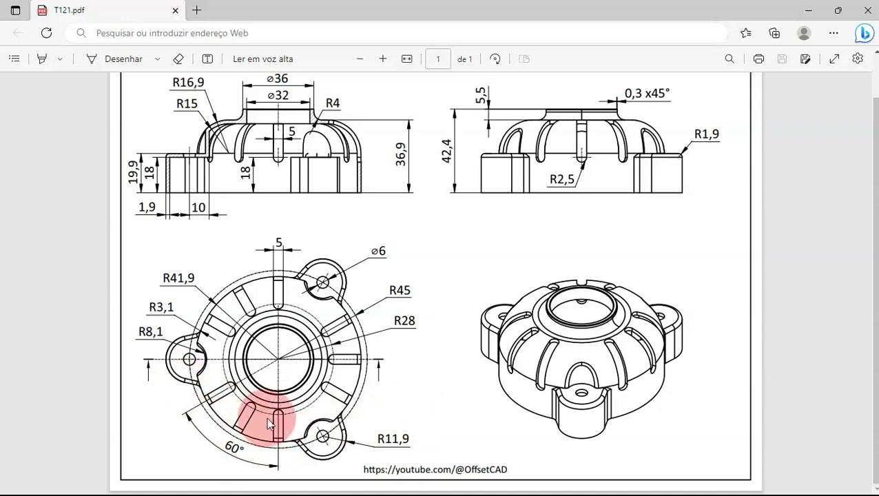
key(alt+Tab)
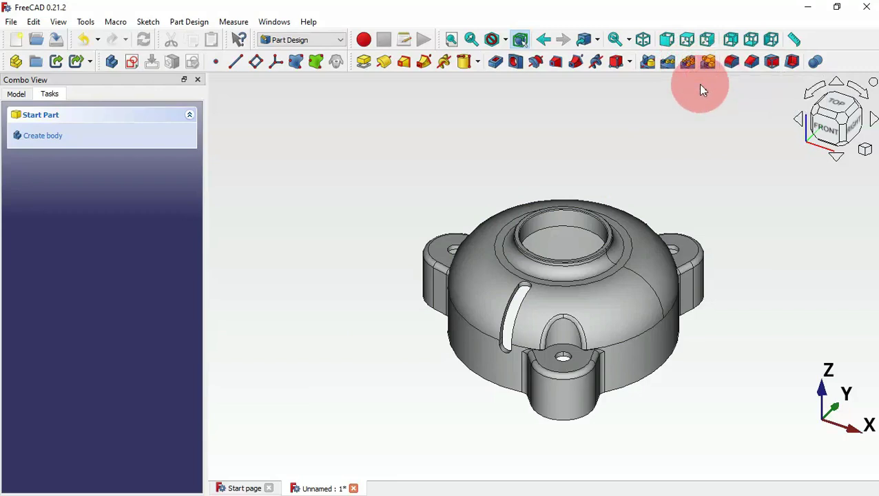
click(21, 94)
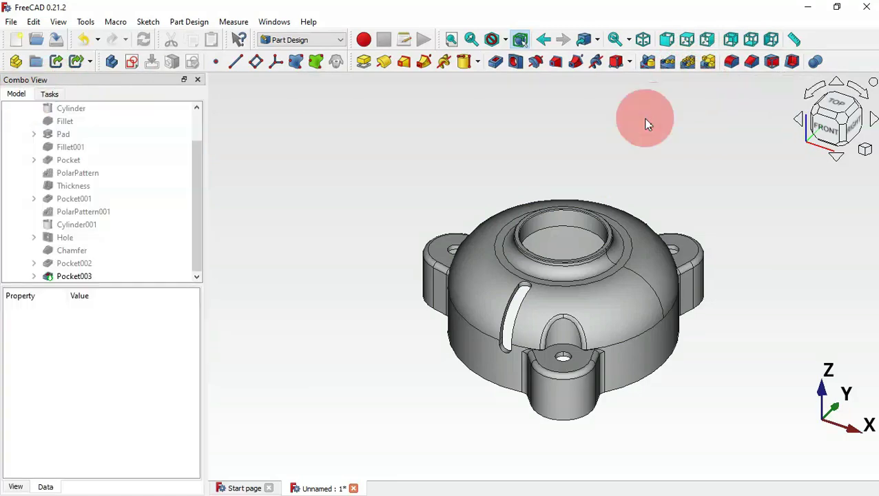
click(76, 264)
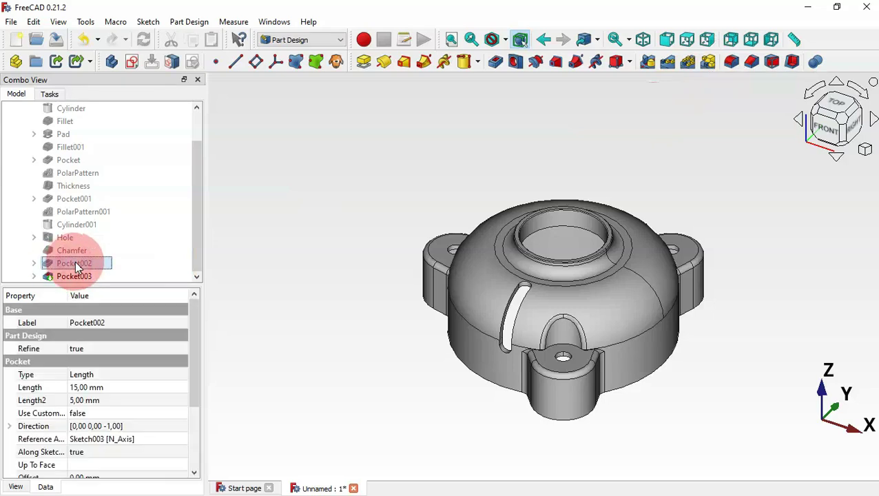
ctrl+click(76, 276)
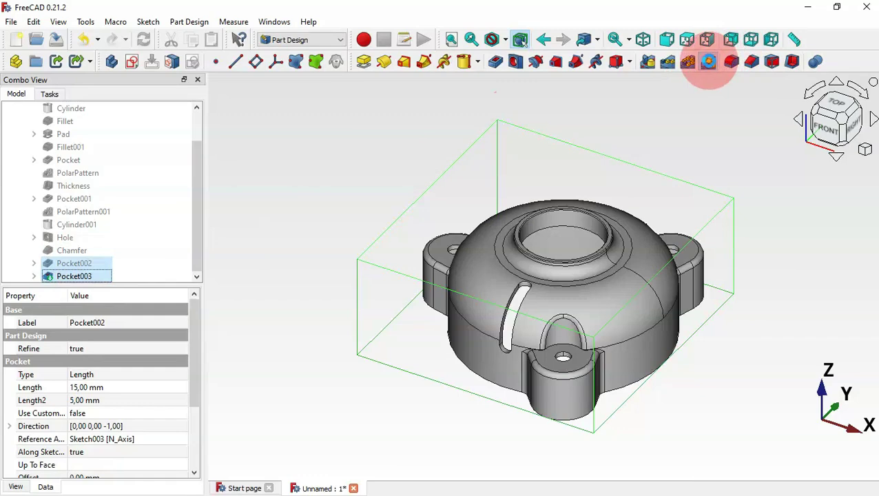
click(708, 62)
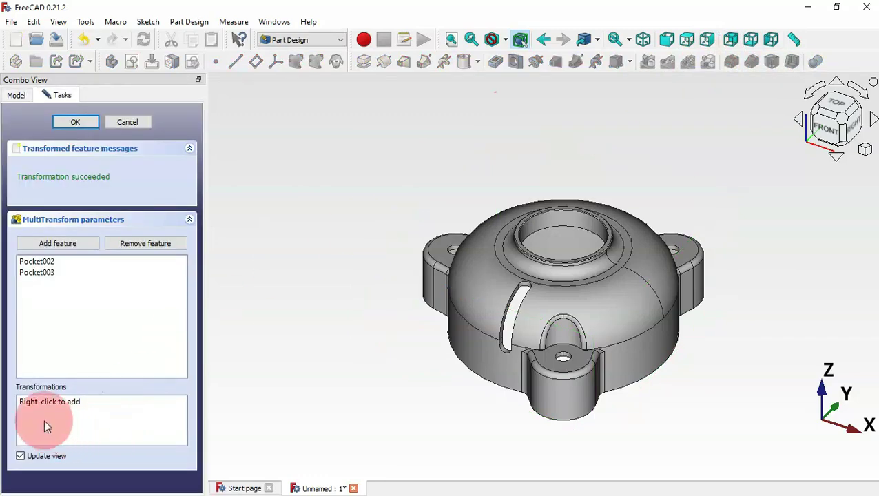
right_click(110, 421)
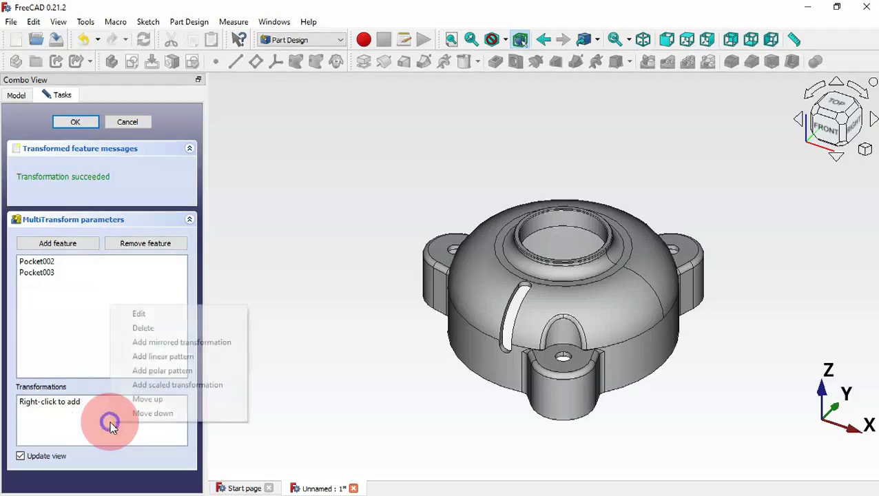
click(177, 371)
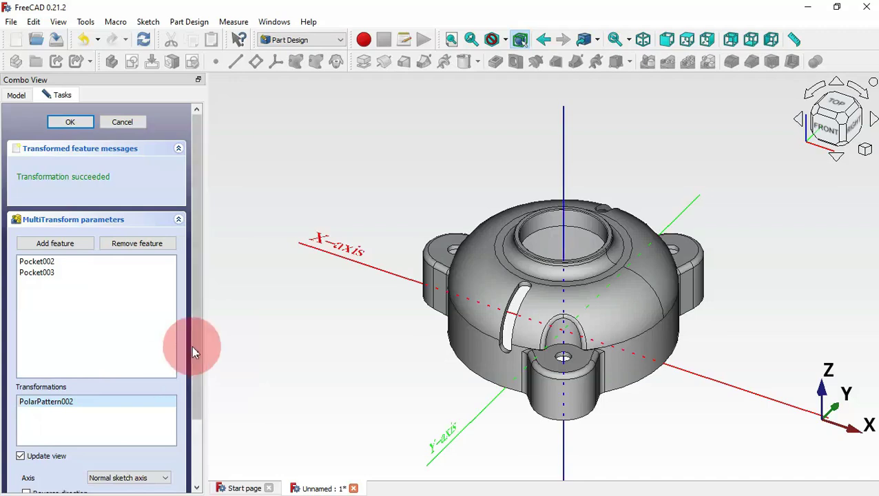
Following the drawing, set the slots' polar pattern to an angle of 60° with 3 occurrences
drag(194, 335, 198, 439)
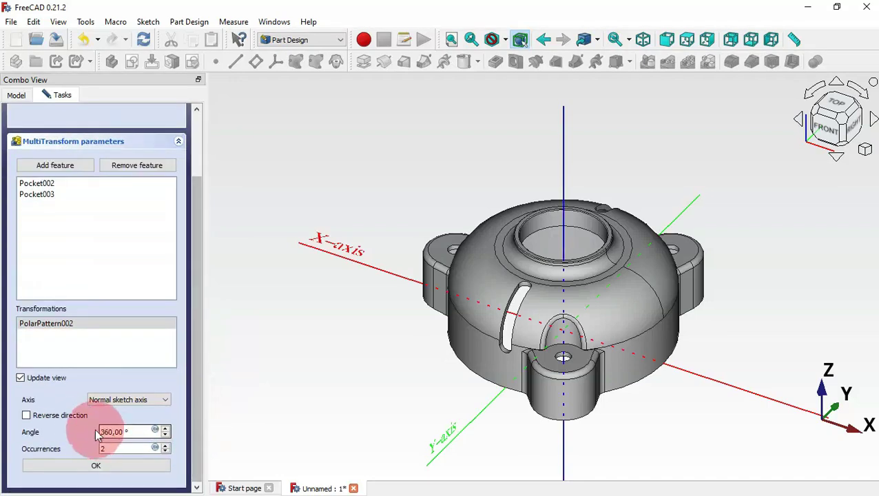
drag(131, 430, 70, 436)
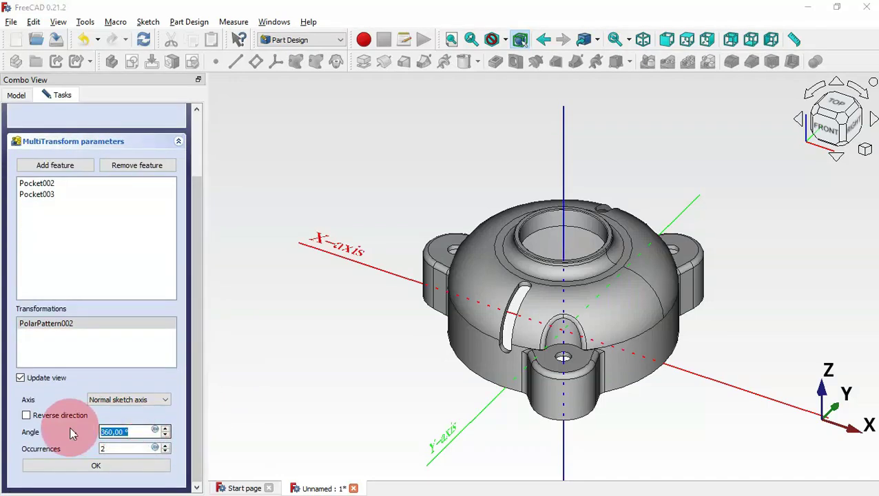
key(alt+Tab)
key(alt+Tab)
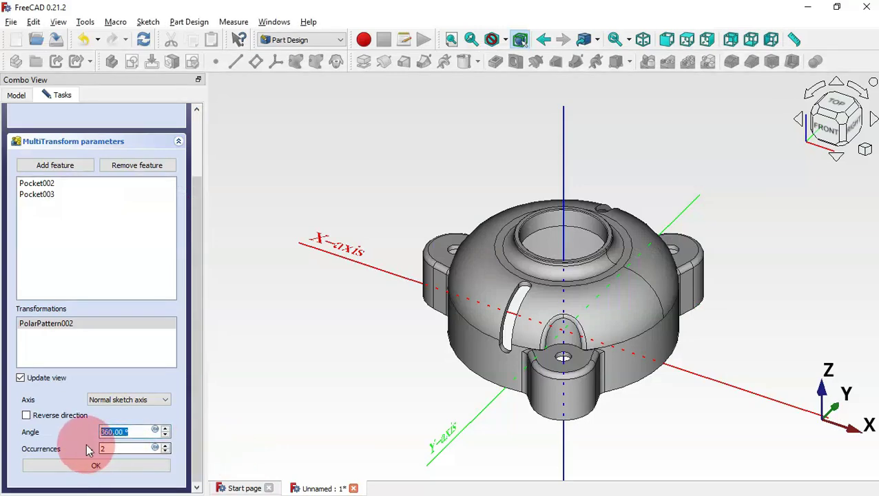
text(60)
click(118, 447)
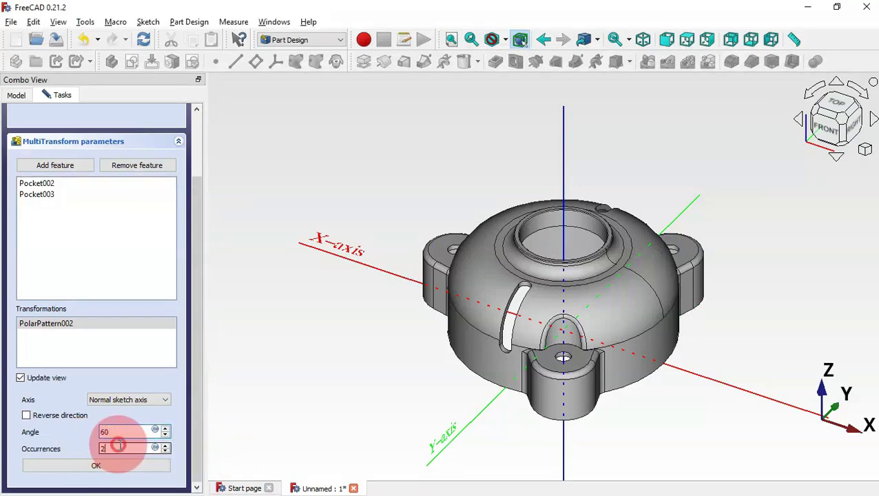
drag(131, 449, 65, 447)
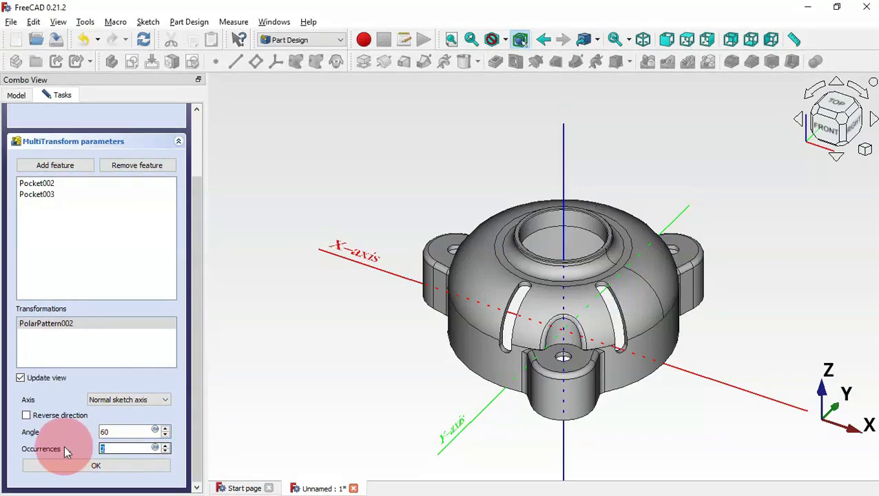
text(3)
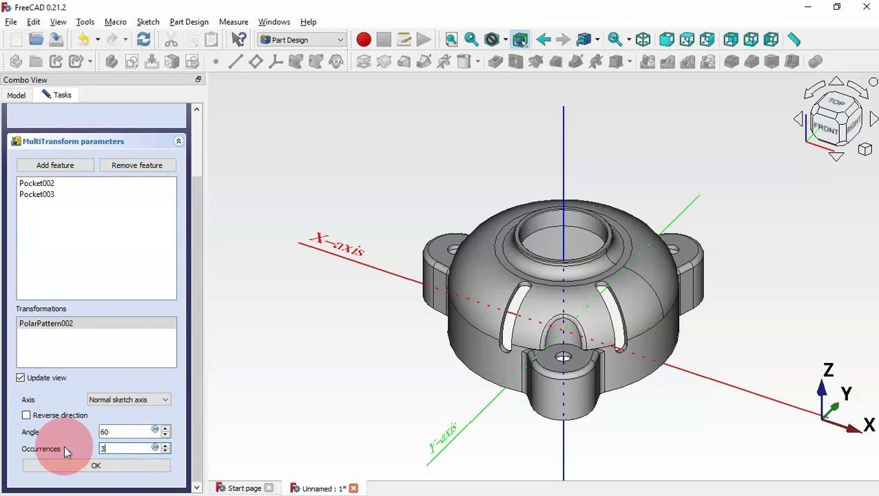
Reverse the direction of the 60° polar pattern, check the slots' placement between the lugs and accept the pattern
click(347, 382)
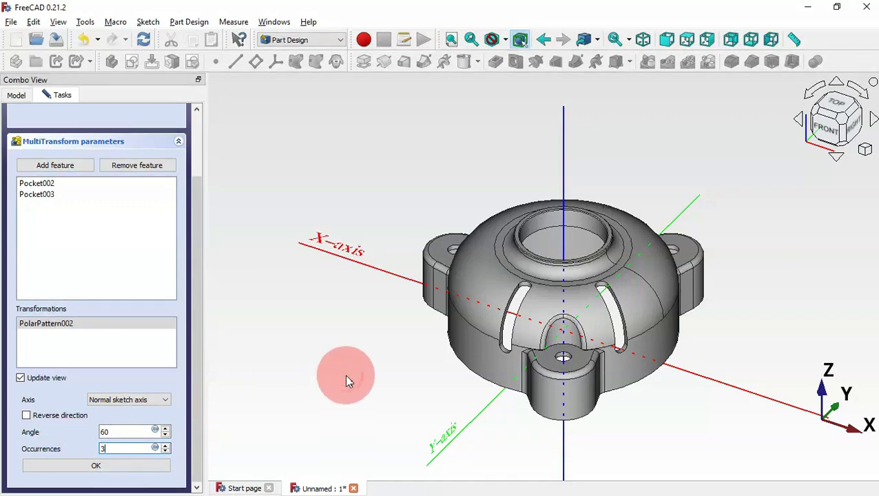
drag(347, 381, 623, 372)
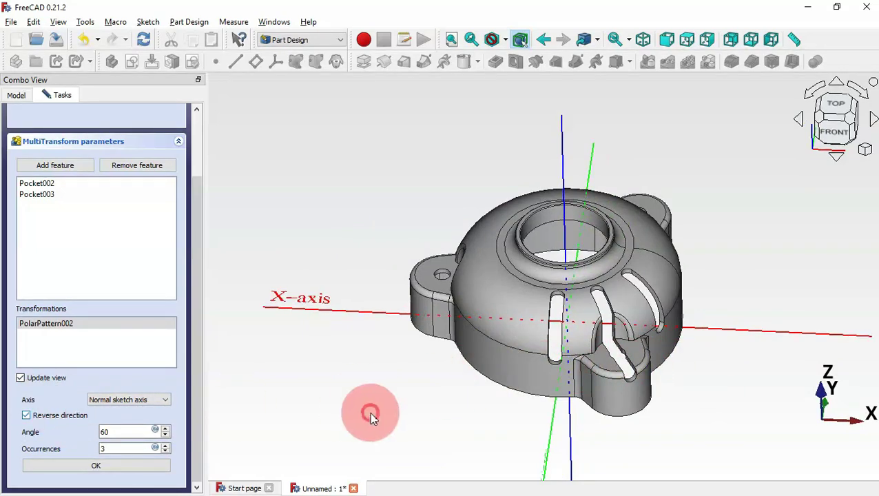
drag(418, 408, 520, 412)
click(98, 466)
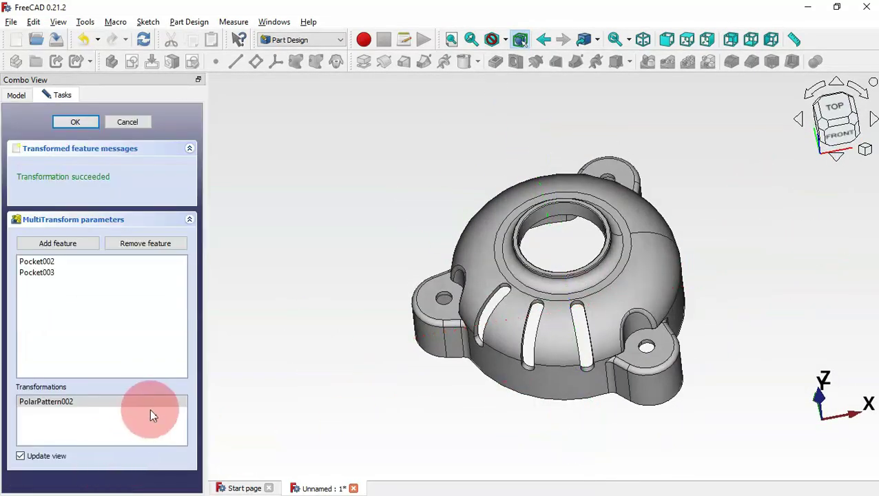
Add a second polar pattern to the MultiTransform with 3 occurrences over 360° and complete the feature
right_click(96, 426)
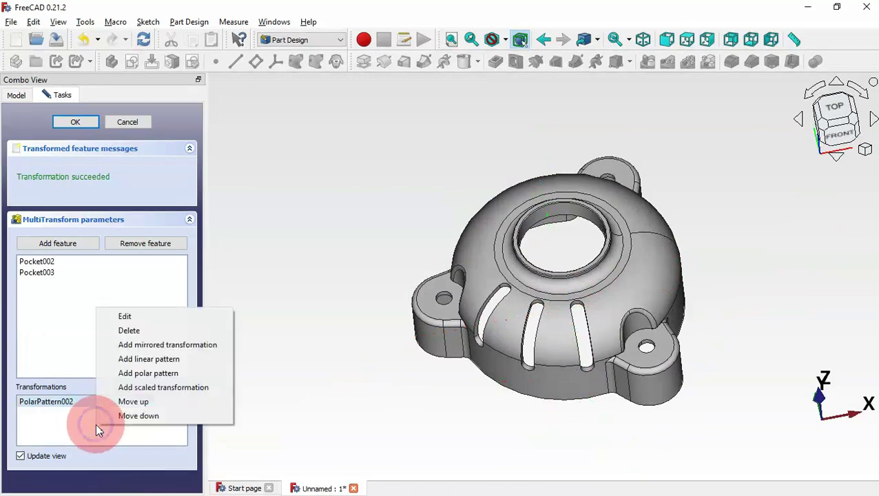
click(186, 376)
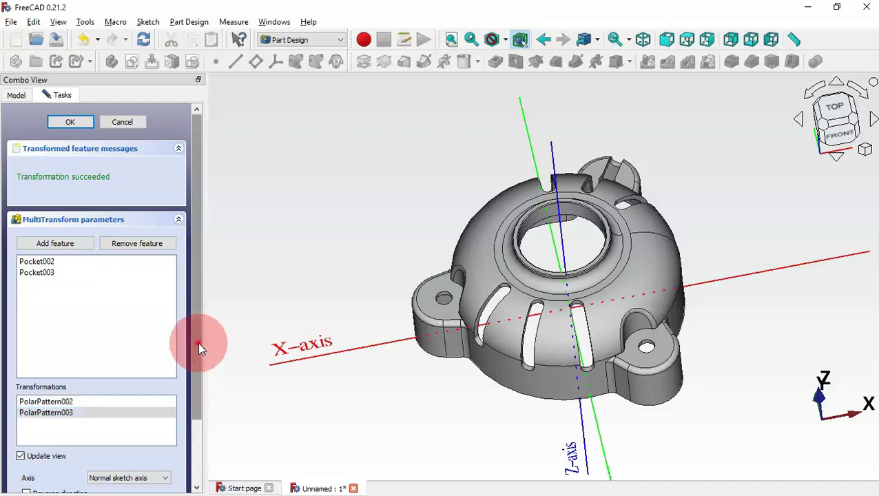
scroll(198, 342, down, 2)
click(130, 448)
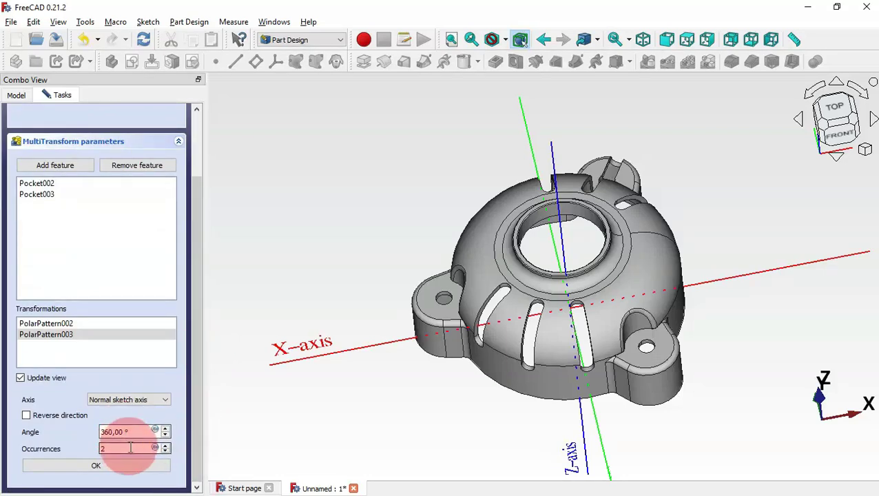
drag(125, 449, 49, 441)
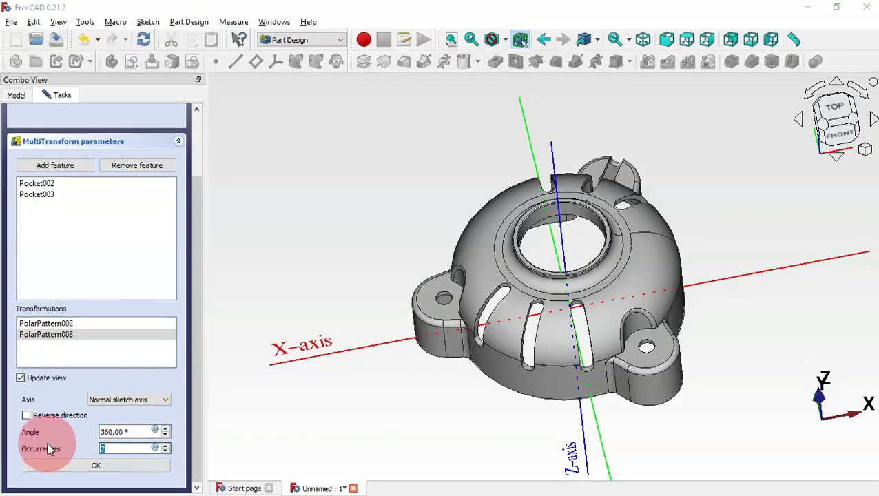
key(alt+Tab)
key(alt+Tab)
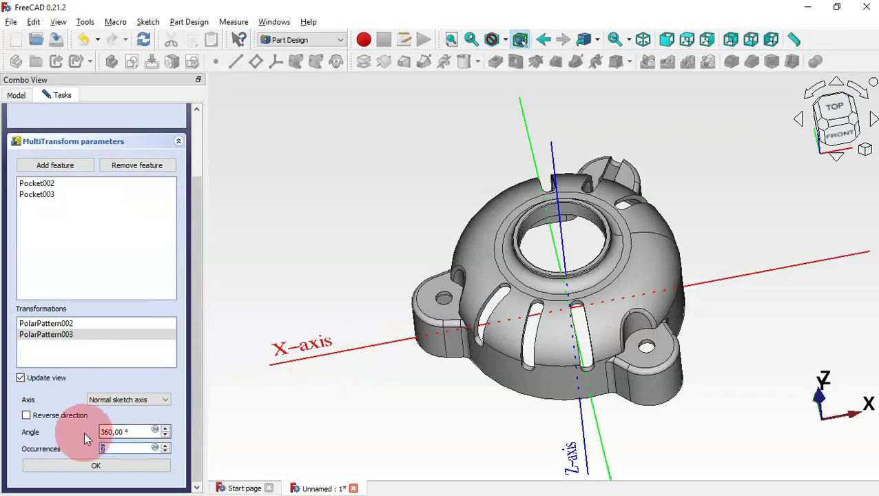
click(308, 415)
drag(308, 419, 421, 340)
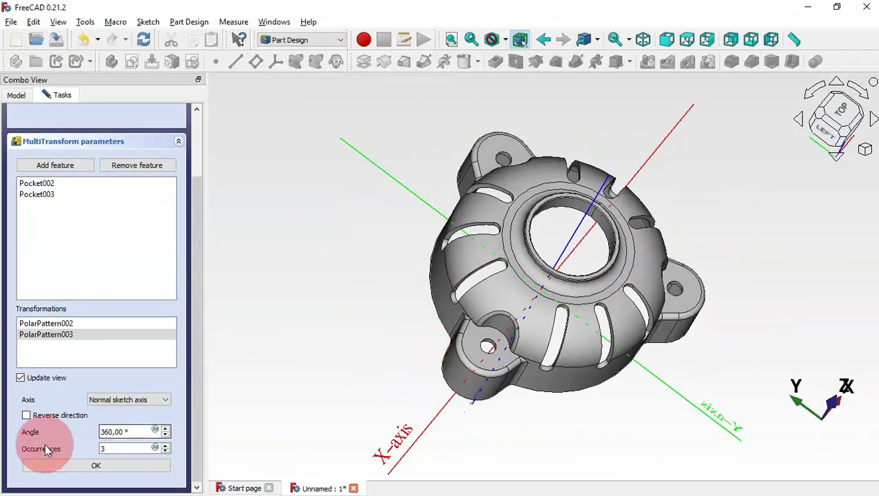
click(74, 466)
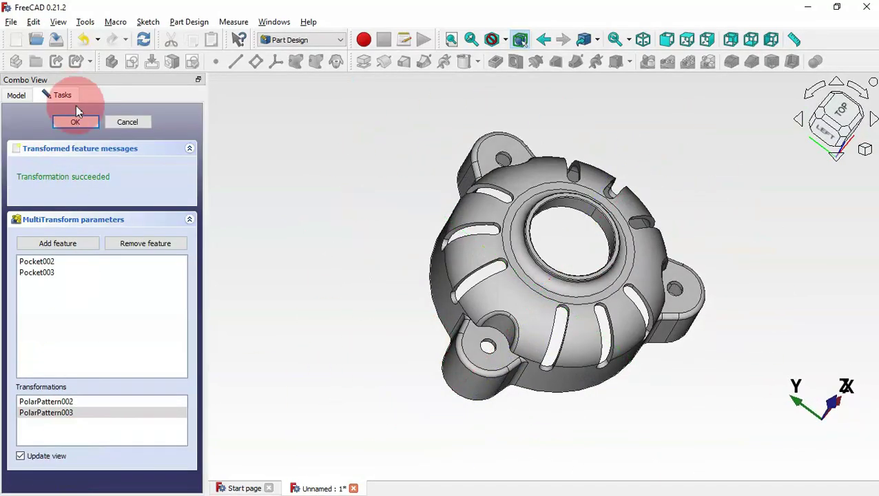
click(81, 122)
Compare the slotted dome in isometric view with the T121.pdf drawing, and examine the part from several sides
mouse_move(308, 326)
mouse_down()
mouse_move(604, 232)
mouse_move(324, 271)
mouse_move(499, 399)
mouse_move(408, 450)
mouse_up()
key(0)
key(alt+Tab)
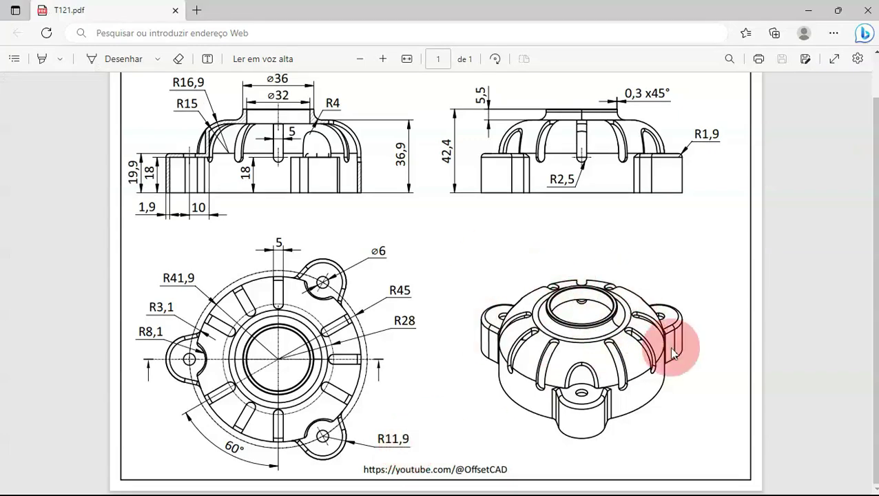
mouse_move(875, 265)
mouse_down()
mouse_move(875, 235)
mouse_move(876, 257)
mouse_up()
key(alt+Tab)
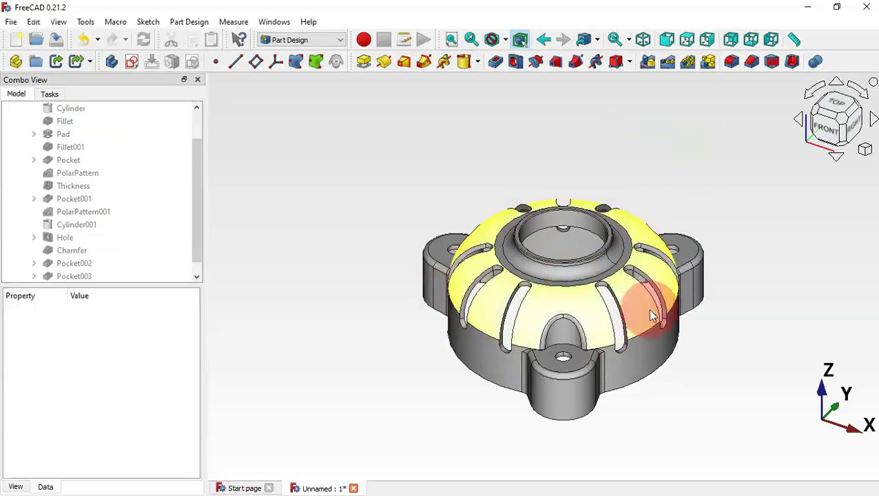
middle_drag(357, 275, 562, 357)
middle_drag(656, 349, 728, 236)
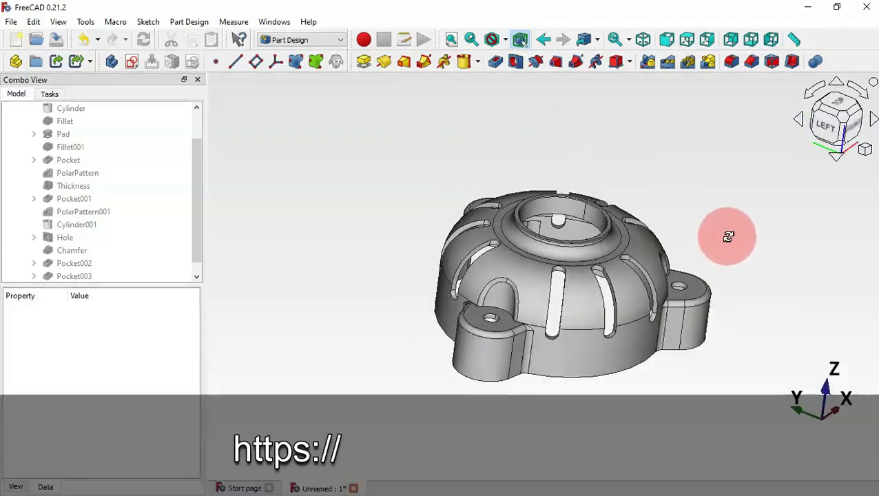
middle_drag(660, 408, 579, 389)
middle_drag(515, 156, 426, 157)
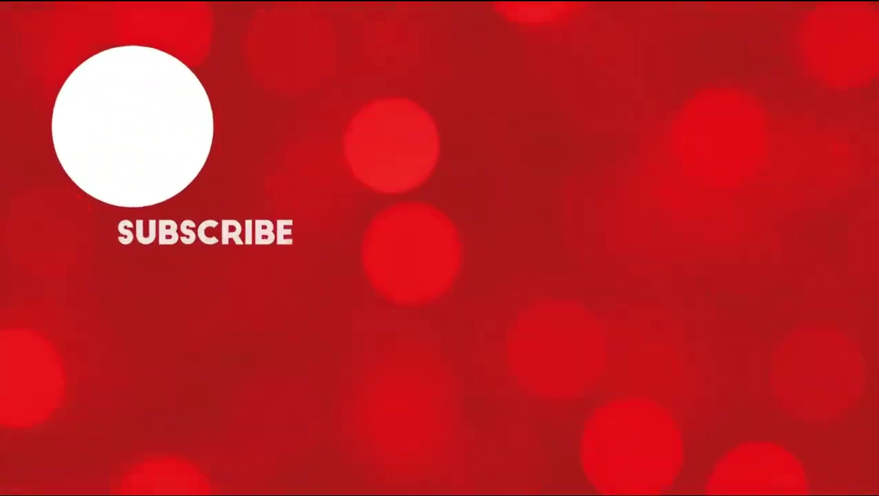